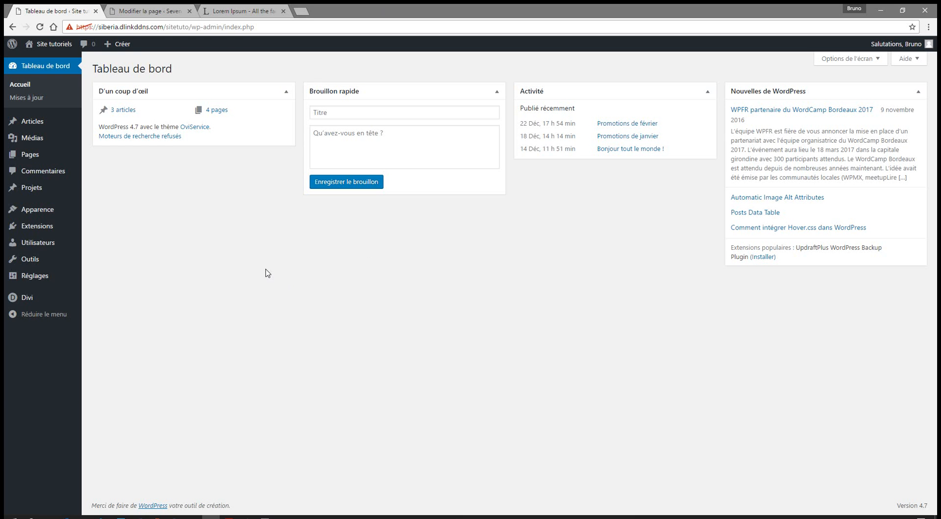
Step: Open "Page d'exemple" of Site tutoriels for editing from the list of all pages
{"action": "mouse_move", "coordinate": [35, 153]}
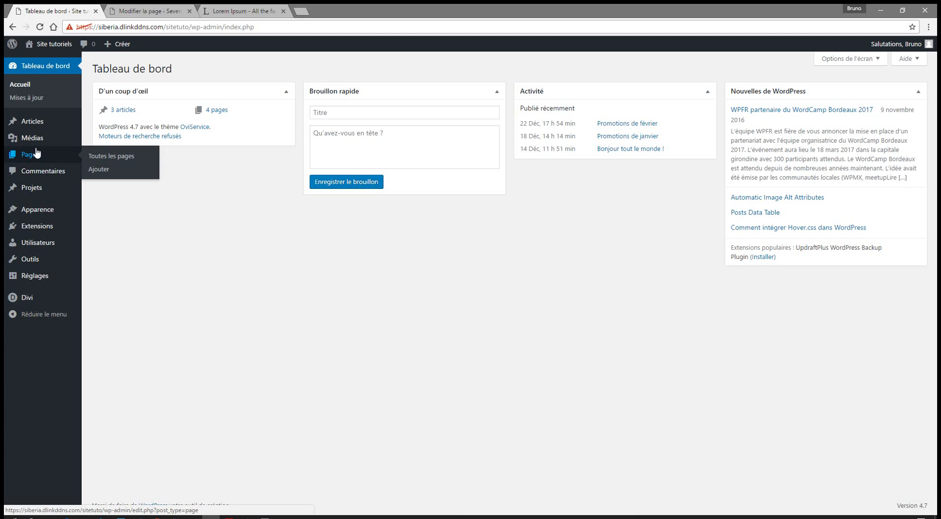
{"action": "left_click", "coordinate": [96, 161]}
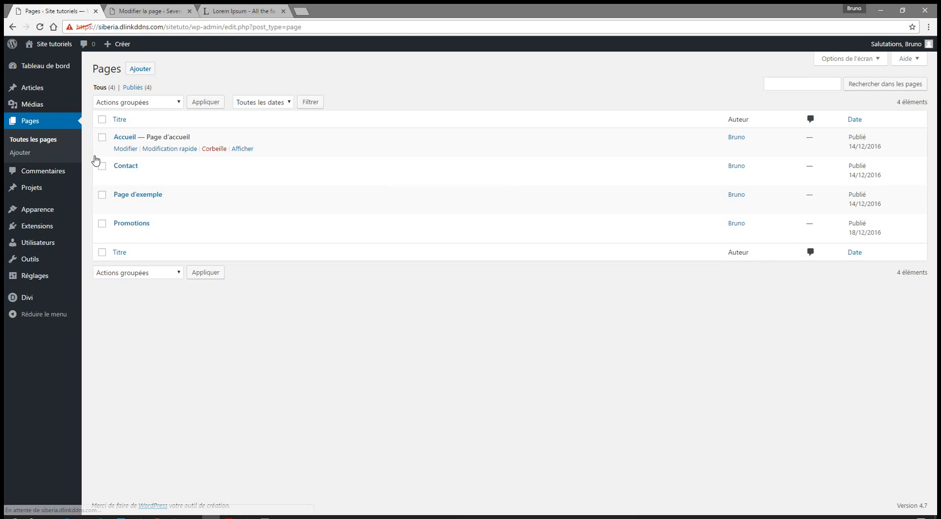
{"action": "left_click", "coordinate": [129, 196]}
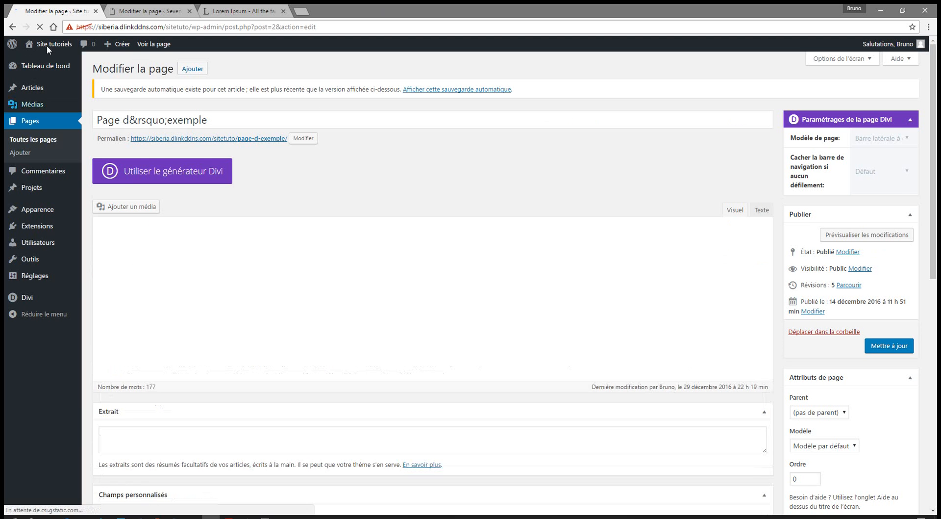
Step: Preview the example page of the Seven days in the sun site and compare the result with its standard editor
{"action": "left_click", "coordinate": [150, 11]}
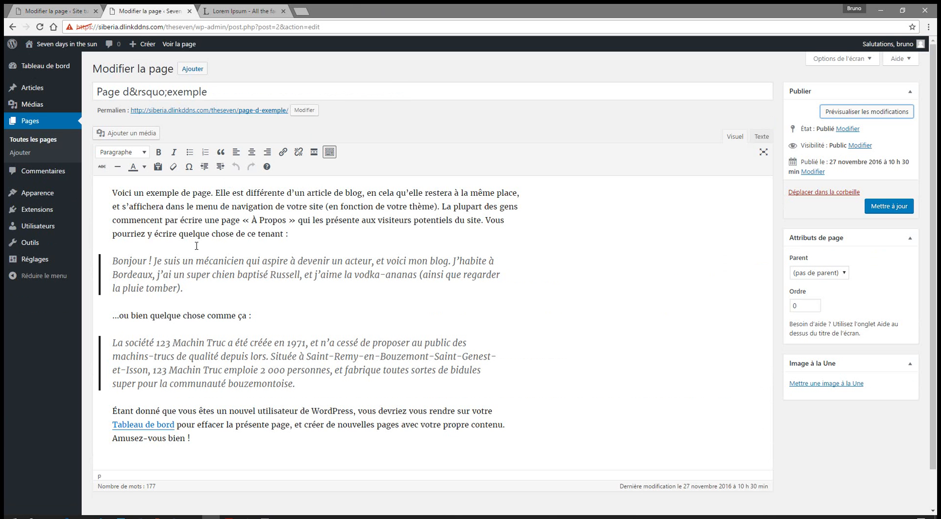
{"action": "left_click", "coordinate": [891, 116]}
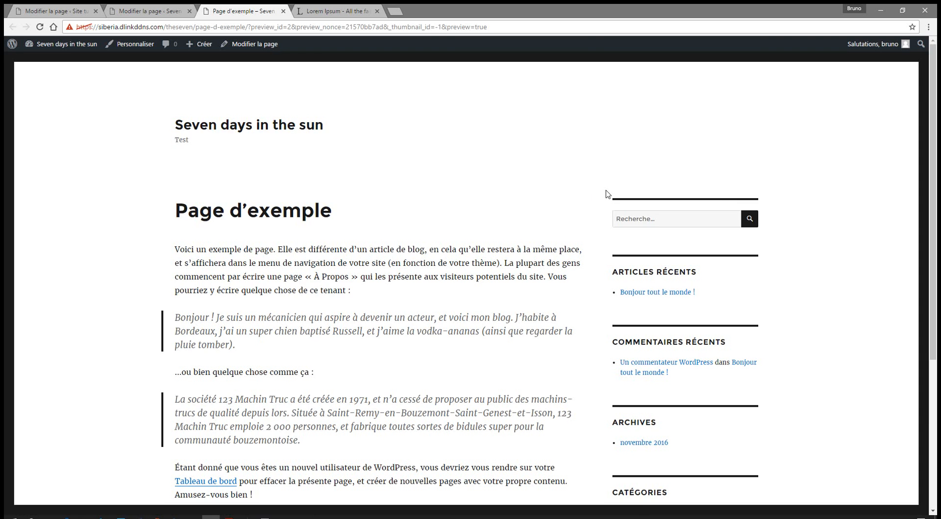
{"action": "scroll", "coordinate": [512, 205], "scroll_direction": "down", "scroll_amount": 2}
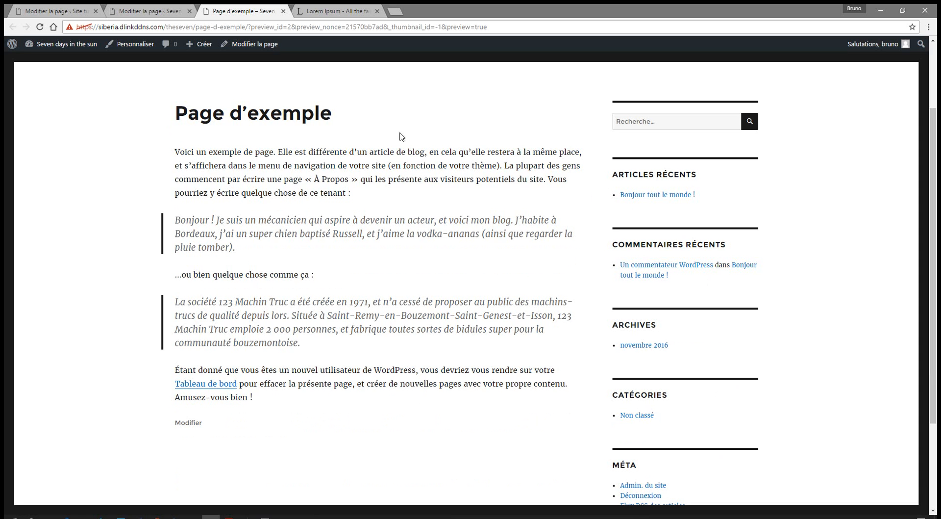
{"action": "left_click", "coordinate": [147, 7]}
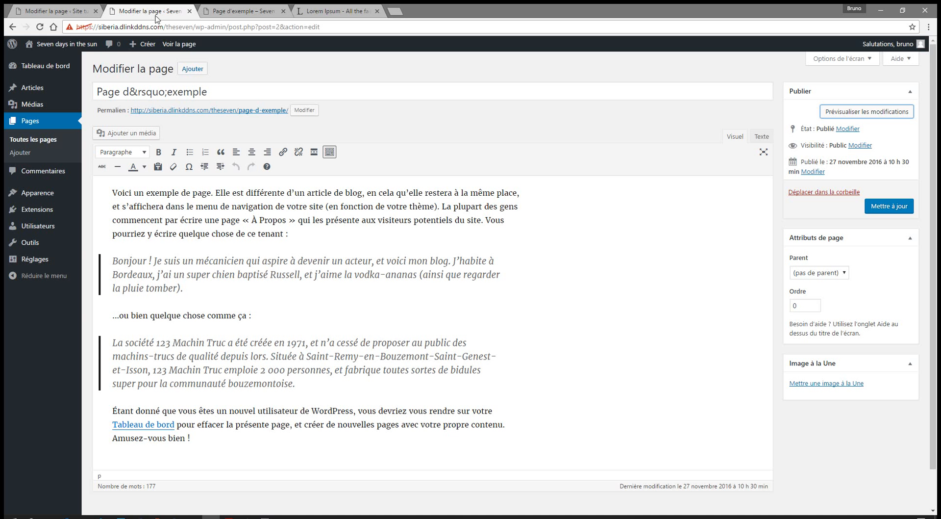
{"action": "left_click", "coordinate": [245, 11]}
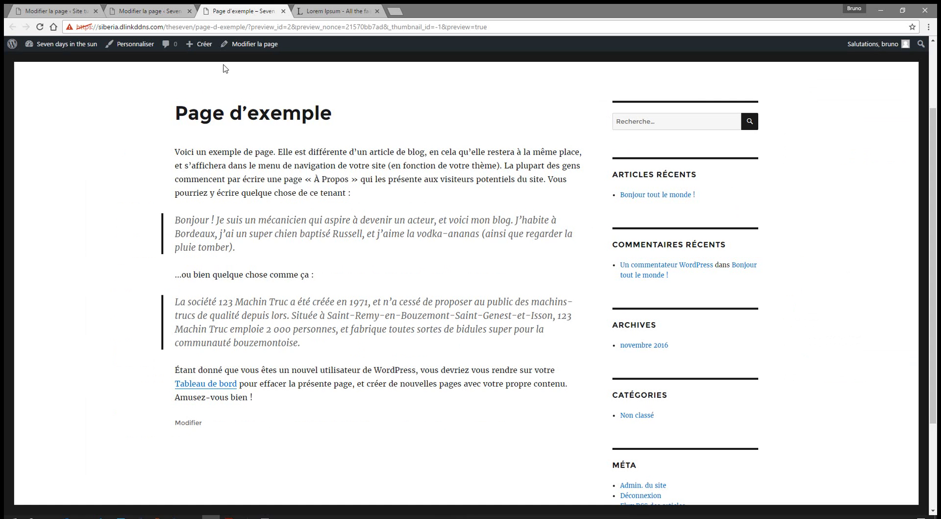
{"action": "left_click", "coordinate": [147, 14]}
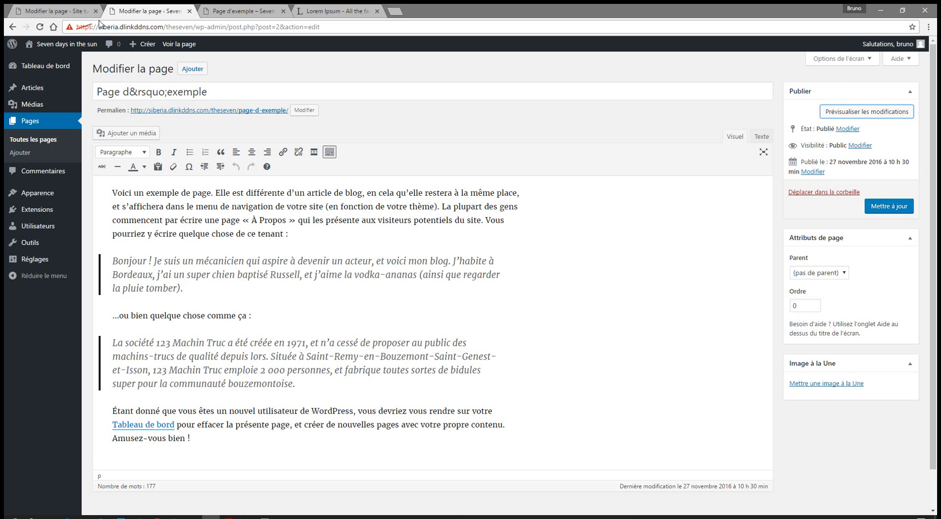
Step: Preview the example page of Site tutoriels to examine how the Divi theme displays it
{"action": "left_click", "coordinate": [48, 8]}
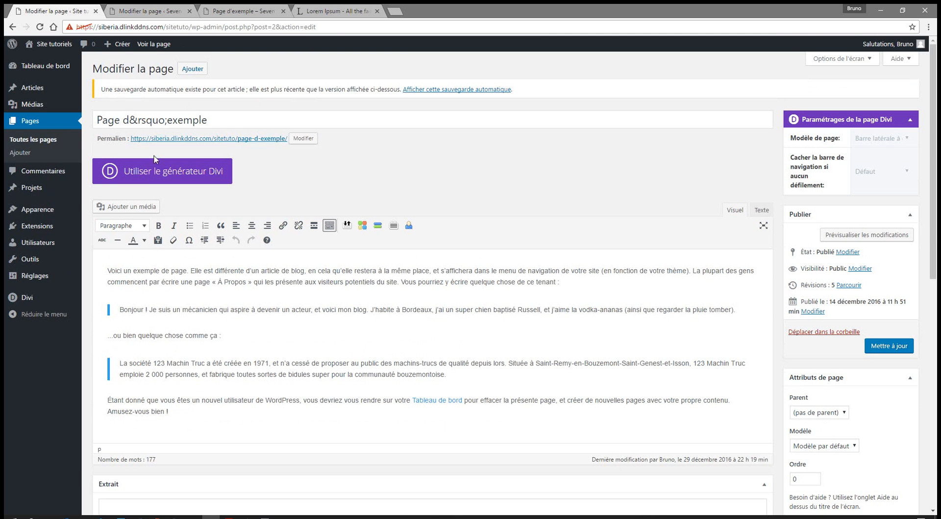
{"action": "left_click", "coordinate": [858, 235]}
{"action": "left_click", "coordinate": [45, 12]}
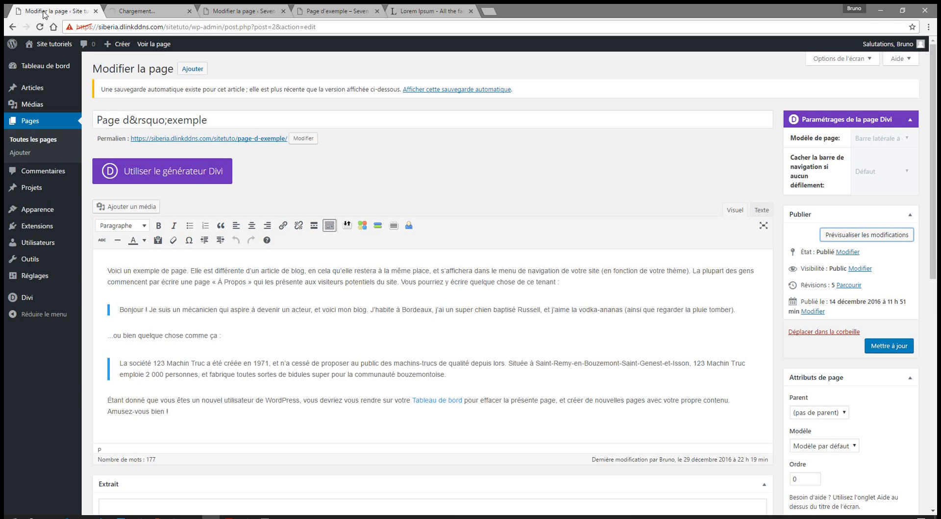
{"action": "left_click", "coordinate": [136, 16]}
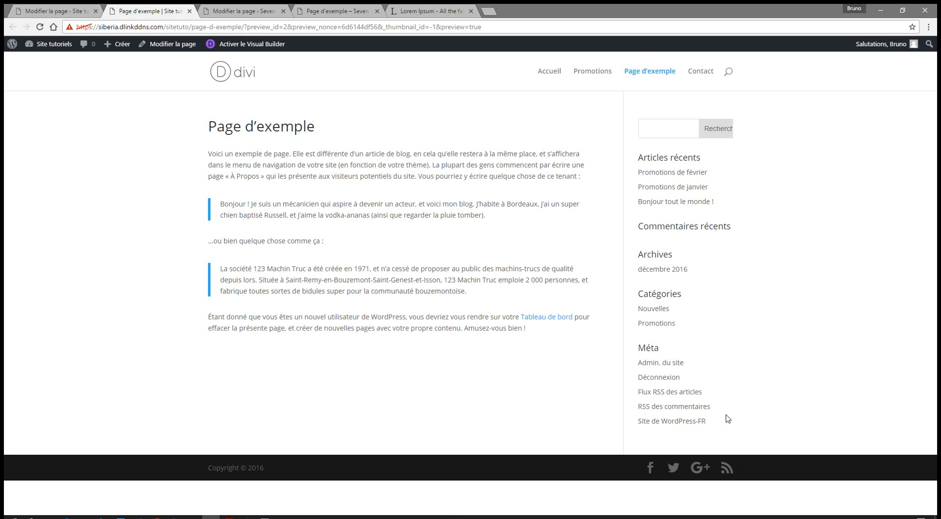
Step: Set the Divi page template of the example page to "Pleine largeur" and preview the changes
{"action": "left_click", "coordinate": [41, 17]}
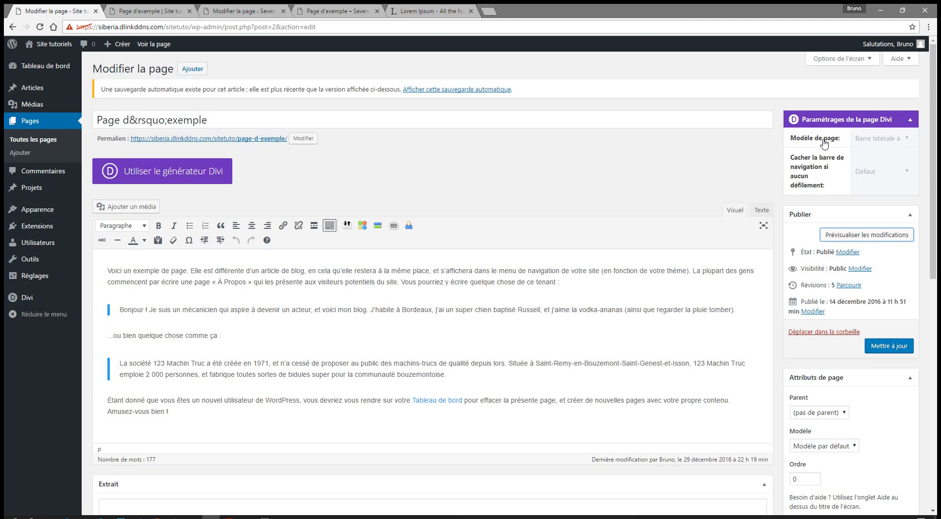
{"action": "left_click", "coordinate": [905, 141]}
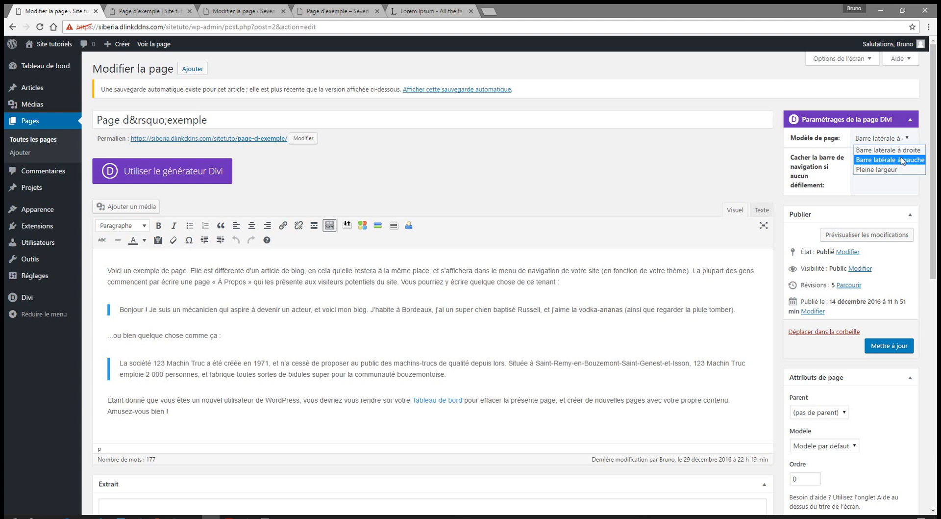
{"action": "left_click", "coordinate": [880, 170]}
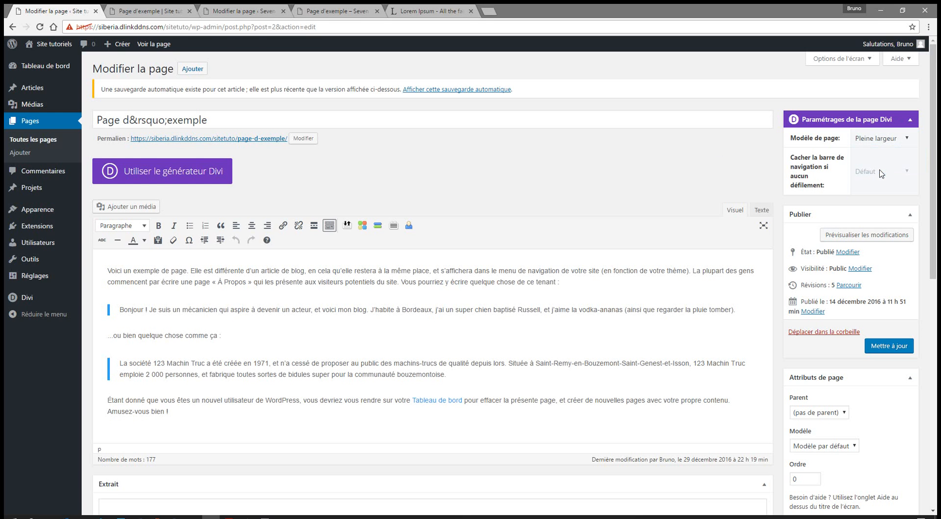
{"action": "left_click", "coordinate": [875, 238]}
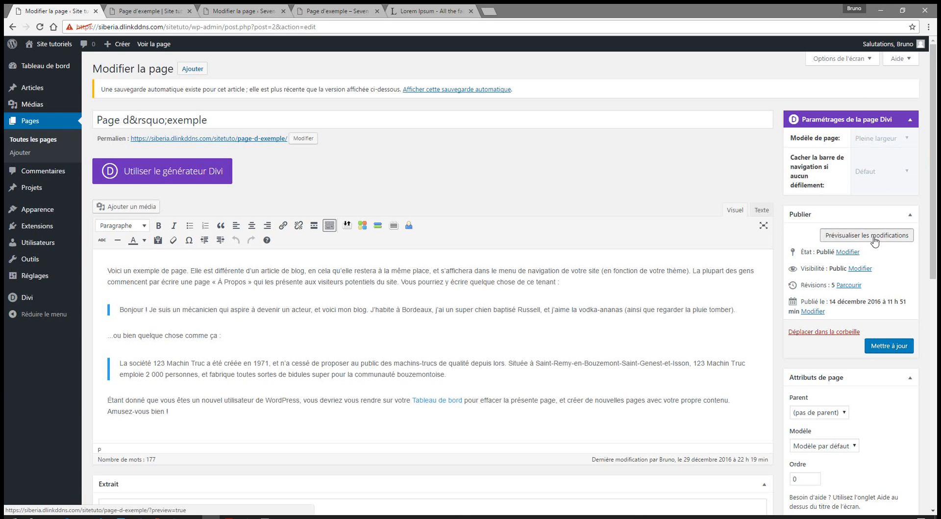
{"action": "left_click", "coordinate": [160, 7]}
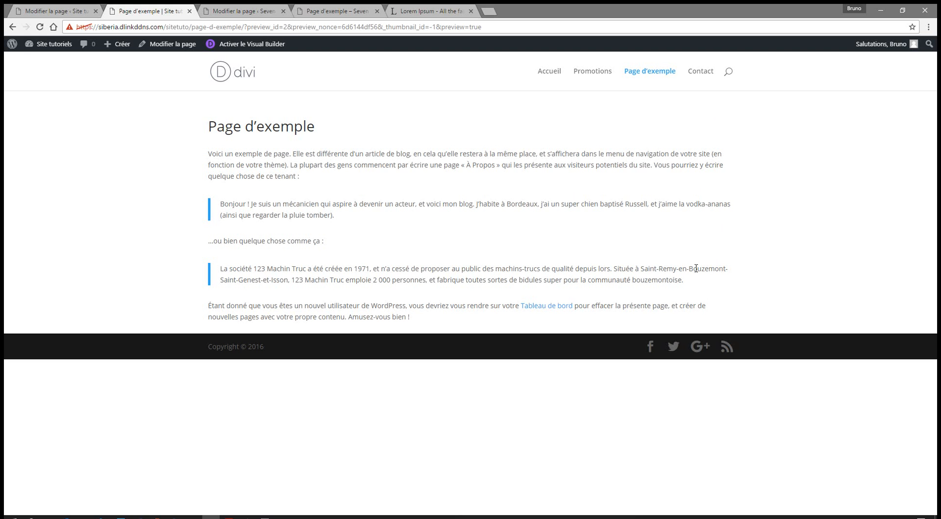
Step: Compare the sidebar layout of the Seven days in the sun preview with the Divi preview, closing the former
{"action": "left_click", "coordinate": [352, 9]}
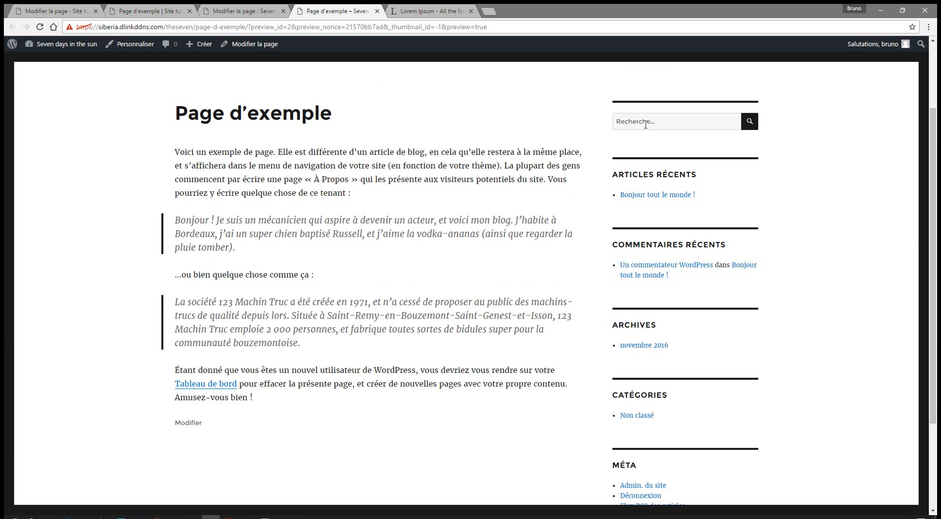
{"action": "left_click", "coordinate": [378, 10]}
{"action": "left_click", "coordinate": [145, 8]}
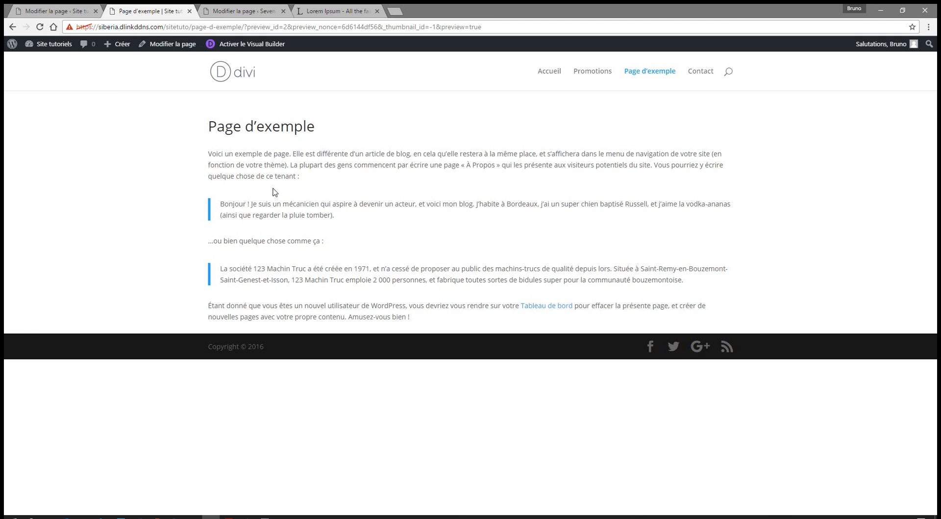
Step: Switch the example page of Site tutoriels from the standard editor to the Divi builder
{"action": "left_click", "coordinate": [55, 9]}
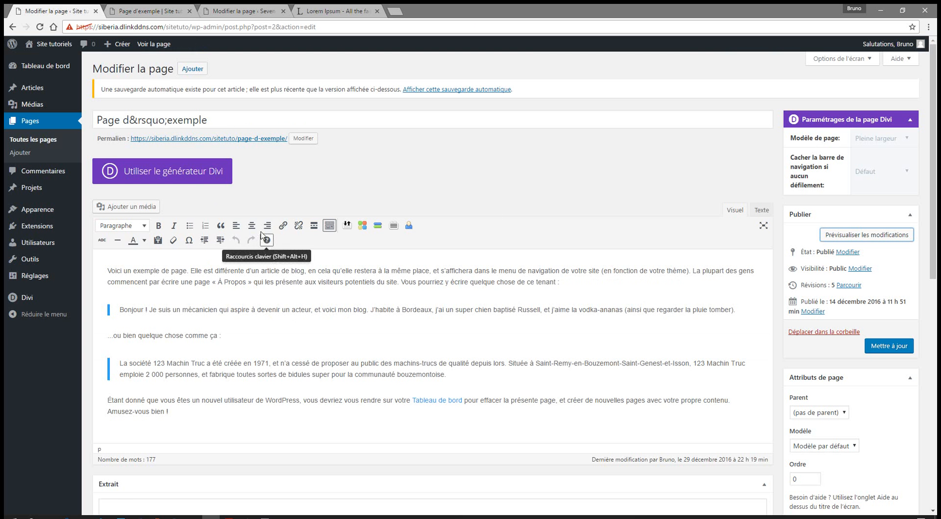
{"action": "left_click", "coordinate": [184, 171]}
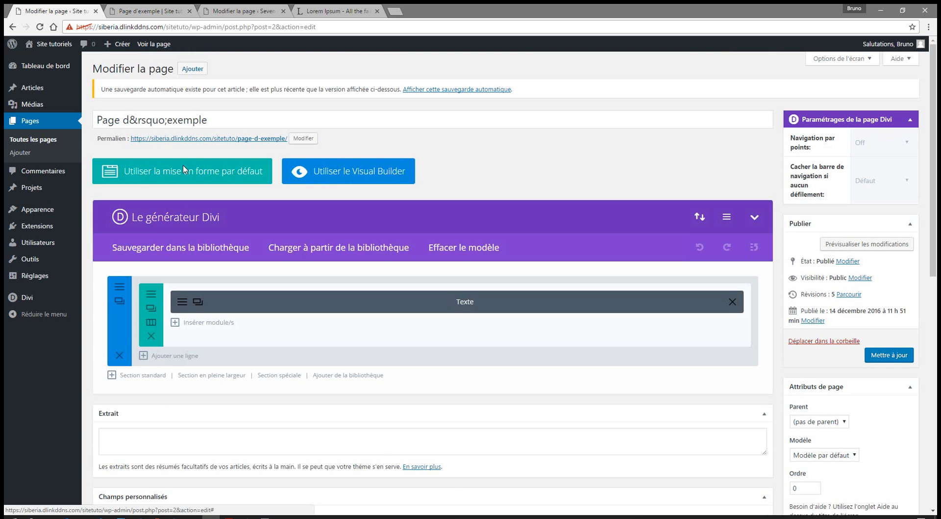
Step: Preview the Seven days in the sun example page again and compare both sites' editors with their rendered pages
{"action": "left_click", "coordinate": [237, 8]}
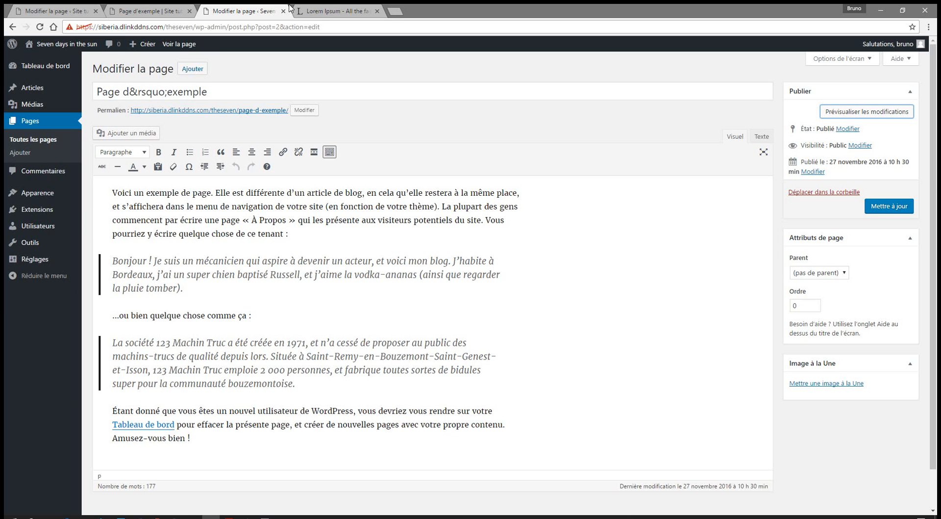
{"action": "left_click", "coordinate": [867, 113]}
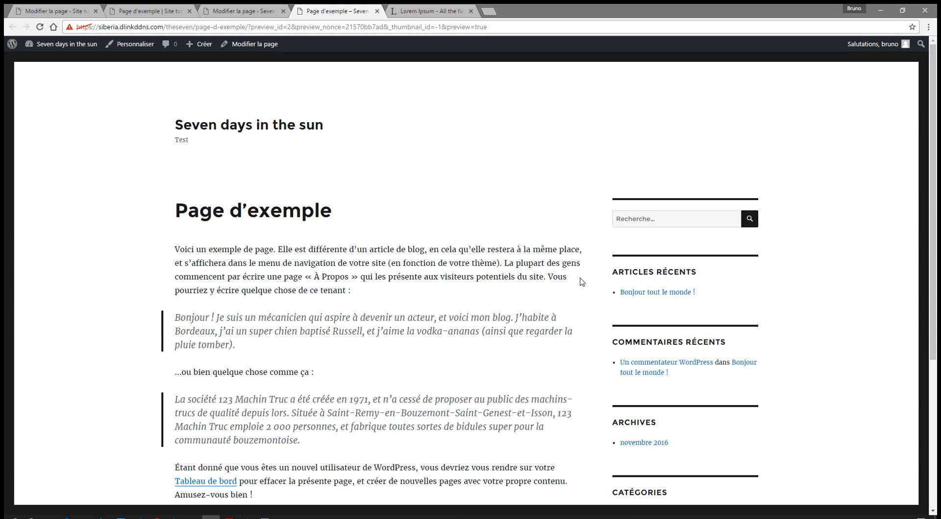
{"action": "left_click", "coordinate": [135, 14]}
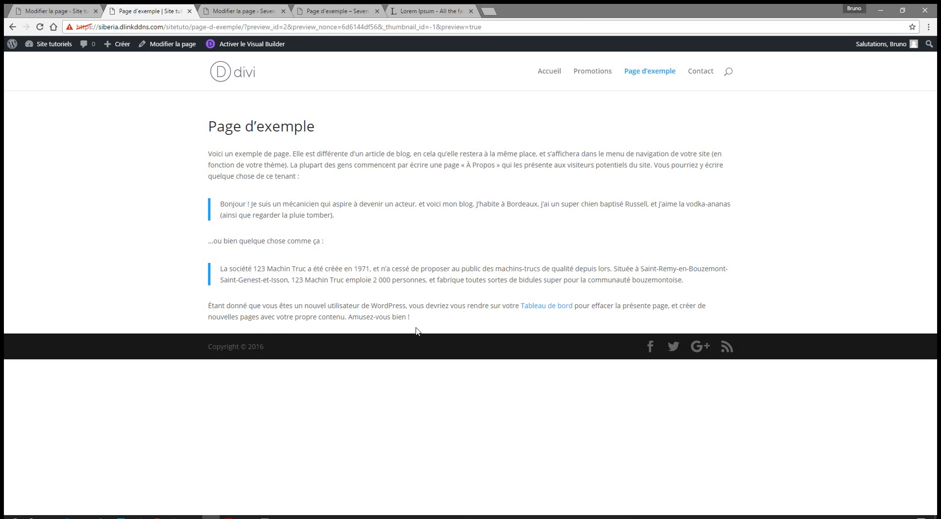
{"action": "left_click", "coordinate": [49, 8]}
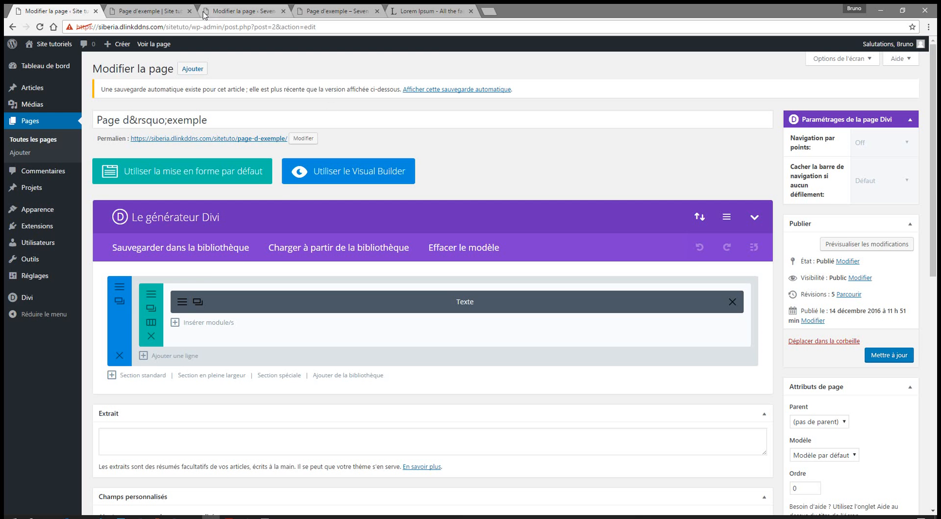
{"action": "left_click", "coordinate": [159, 12]}
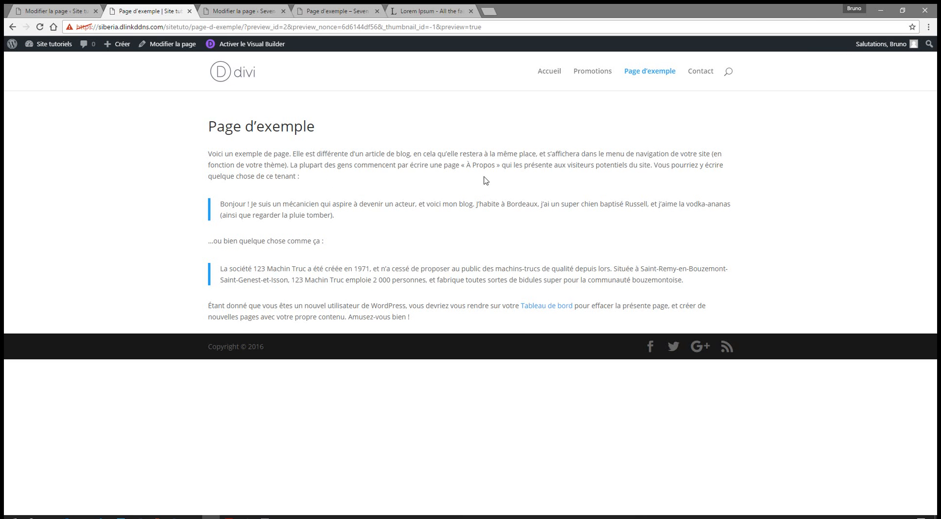
{"action": "left_click", "coordinate": [354, 11]}
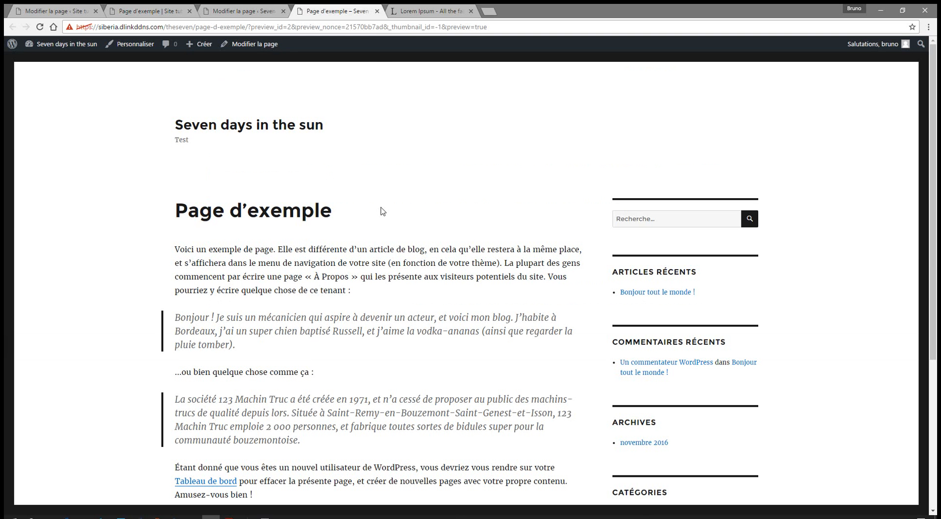
{"action": "left_click", "coordinate": [245, 11]}
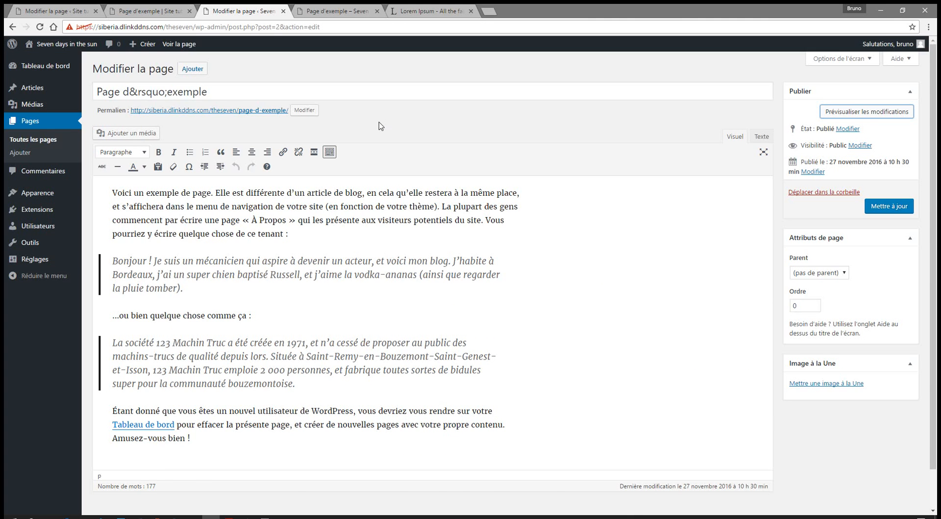
Step: Inspect the HTML and CSS of the introductory paragraph in the Seven days in the sun page preview
{"action": "left_click", "coordinate": [365, 11]}
{"action": "right_click", "coordinate": [356, 280]}
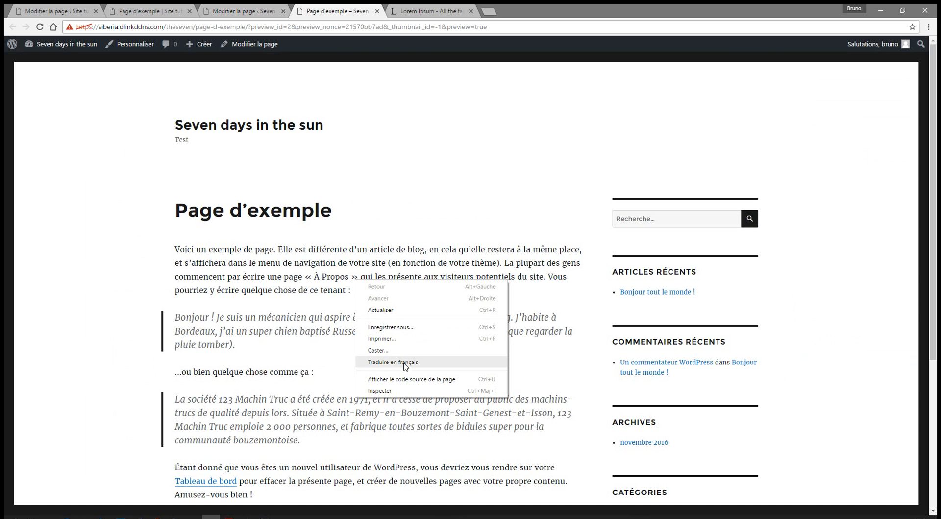
{"action": "left_click", "coordinate": [411, 391]}
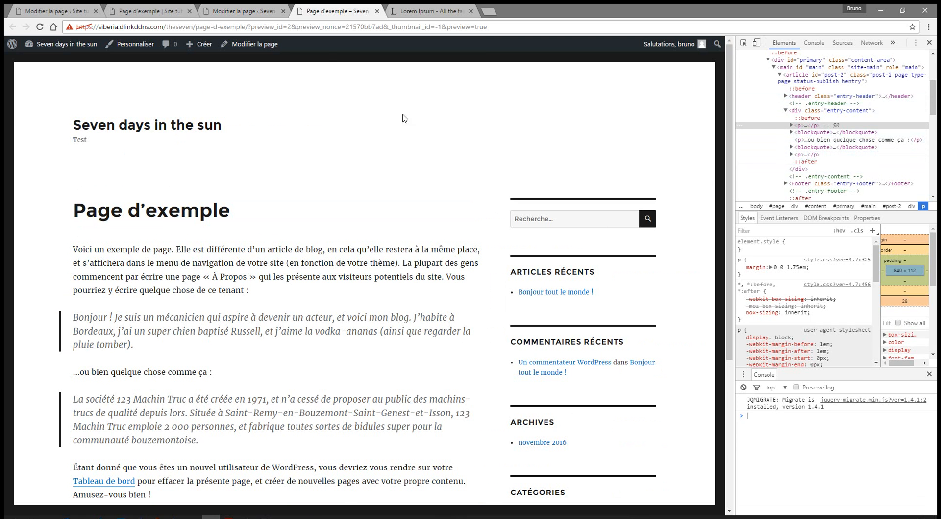
Step: Review the standard editor, the inspected preview and the Divi preview, then examine the page structure in the Divi builder
{"action": "left_click", "coordinate": [240, 11]}
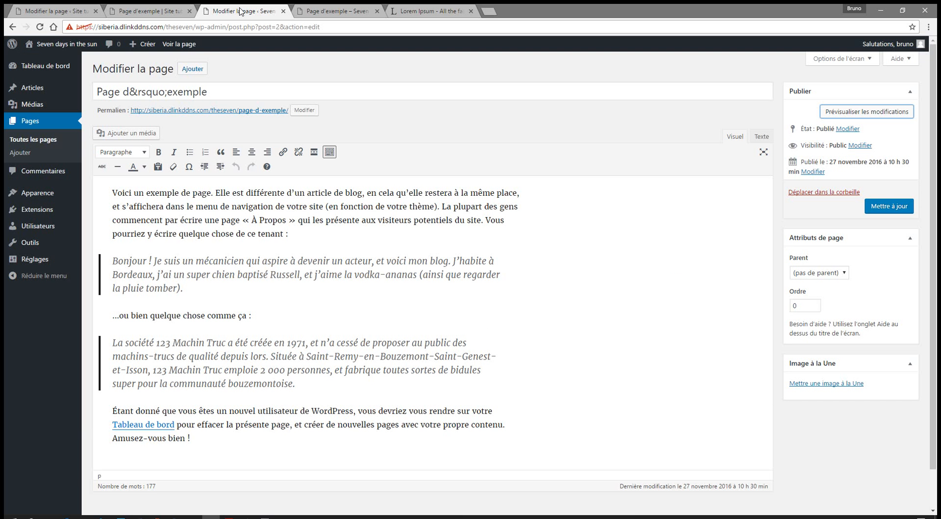
{"action": "left_click", "coordinate": [319, 9]}
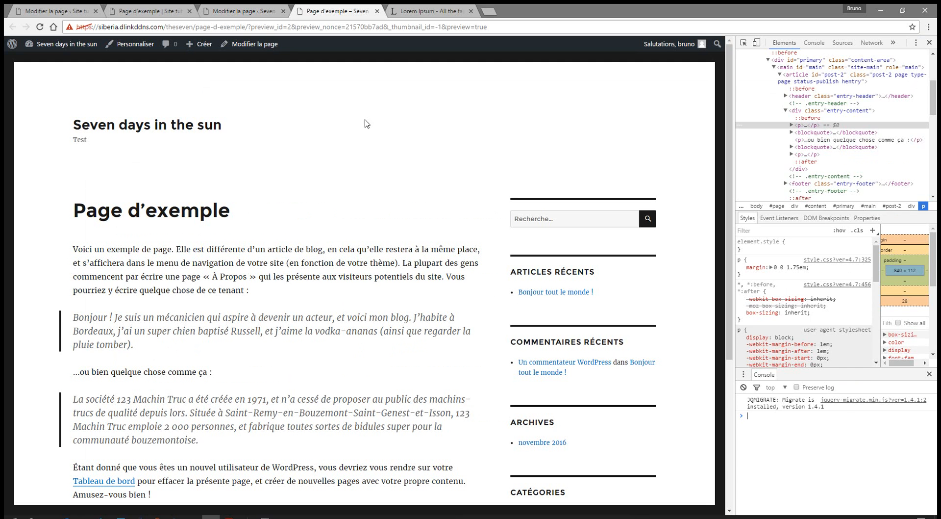
{"action": "left_click", "coordinate": [160, 7]}
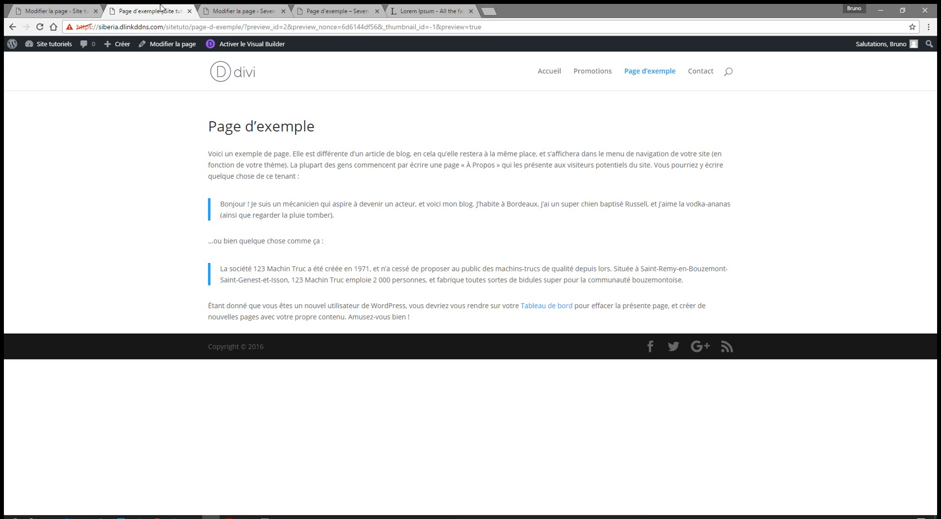
{"action": "left_click", "coordinate": [69, 11]}
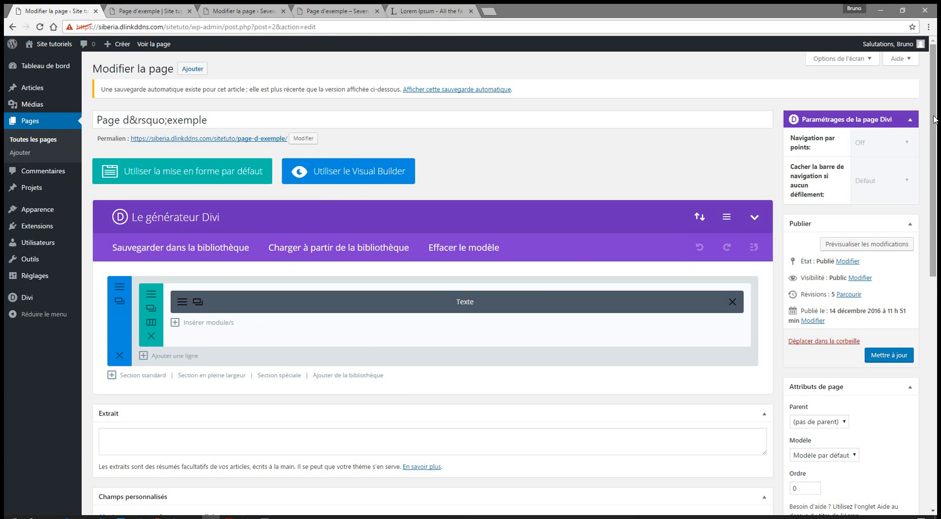
{"action": "left_click_drag", "start_coordinate": [934, 119], "coordinate": [935, 146]}
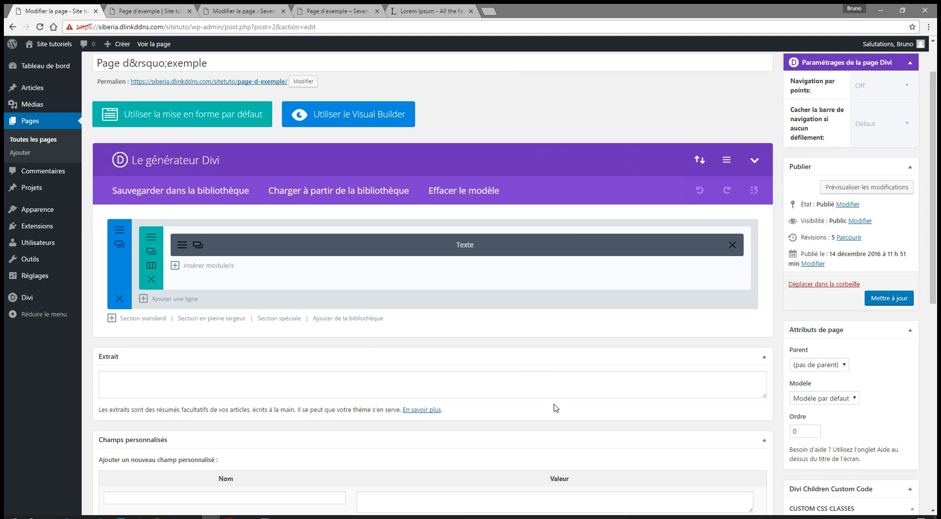
Step: Change the column structure of the example page's existing row to two equal 1/2 columns
{"action": "left_click_drag", "start_coordinate": [936, 179], "coordinate": [936, 188]}
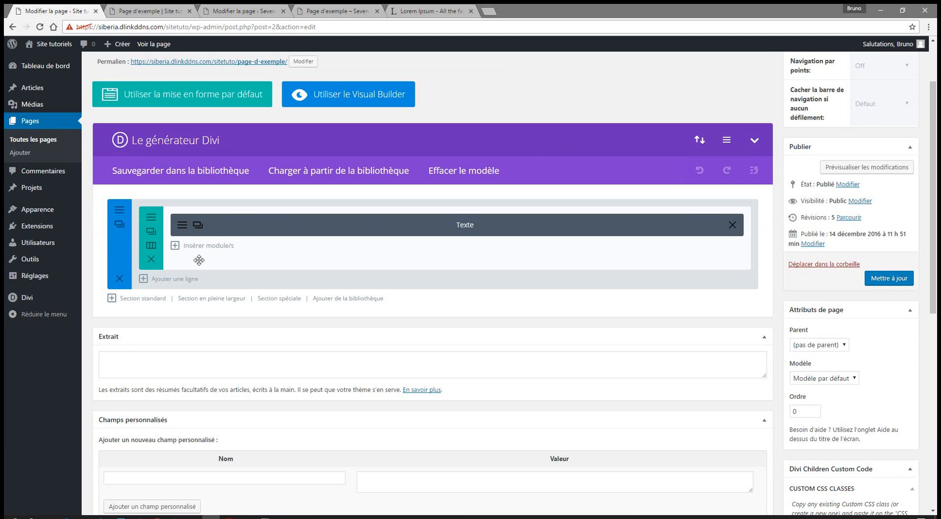
{"action": "left_click", "coordinate": [151, 246]}
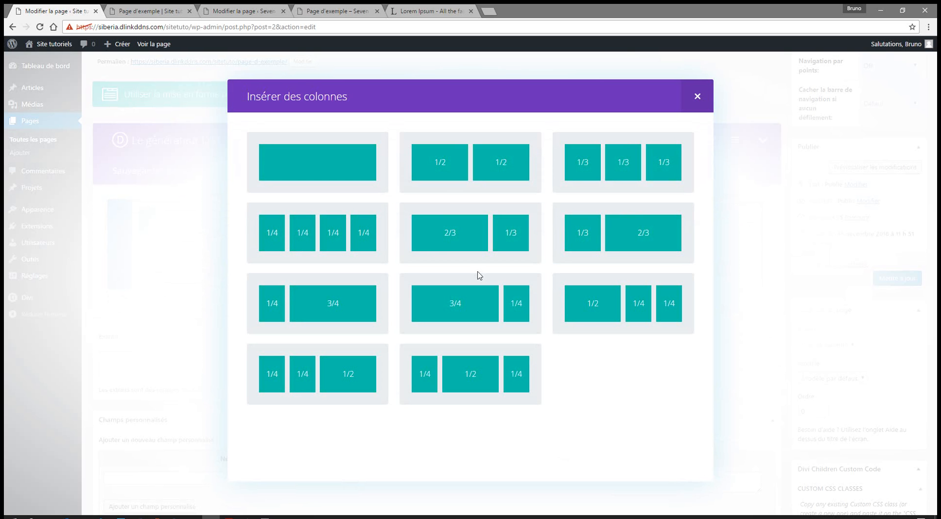
{"action": "left_click", "coordinate": [443, 171]}
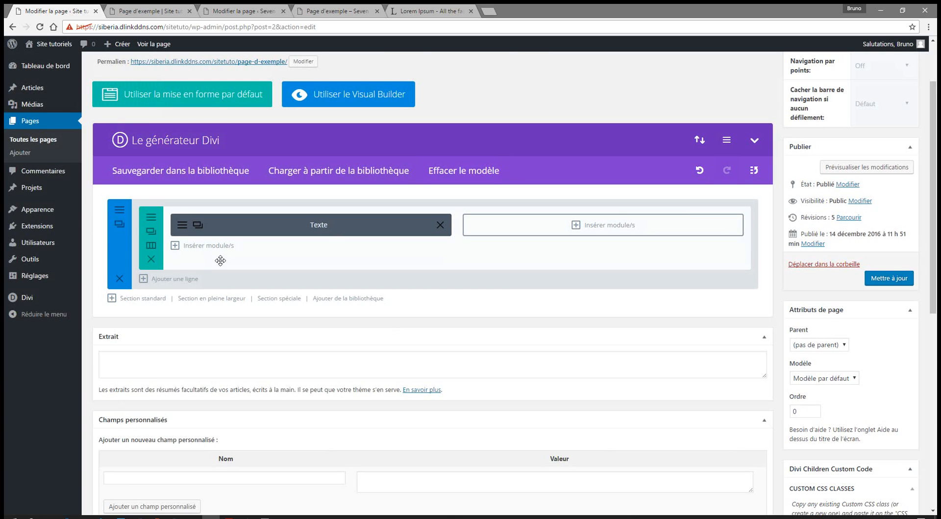
Step: Preview the example page to check the two-column layout, and return to the page editor
{"action": "left_click", "coordinate": [867, 167]}
{"action": "left_click", "coordinate": [142, 10]}
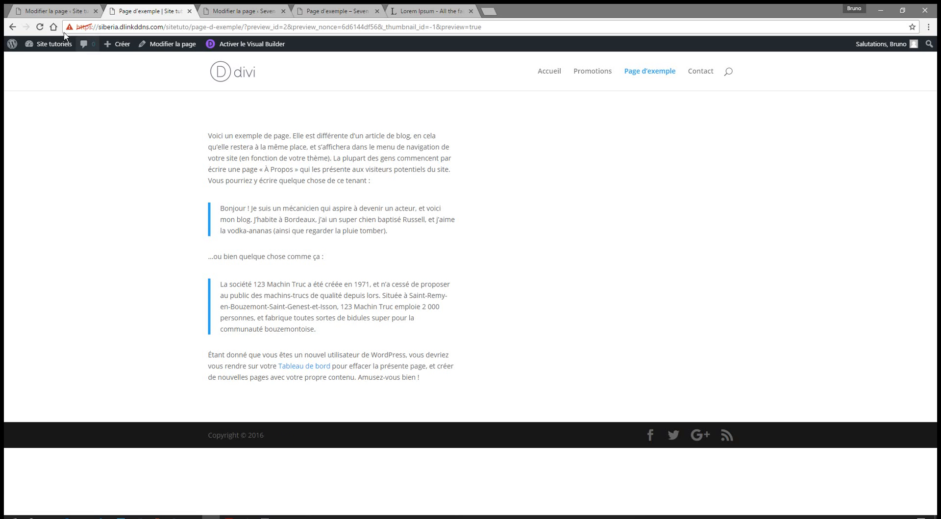
{"action": "left_click", "coordinate": [55, 11]}
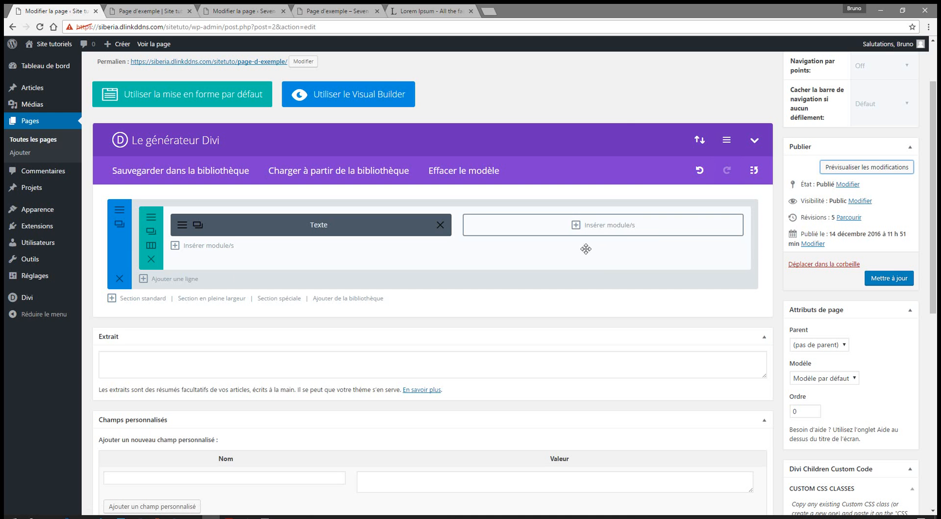
Step: Insert a Texte module into the row's empty second column
{"action": "left_click", "coordinate": [622, 225]}
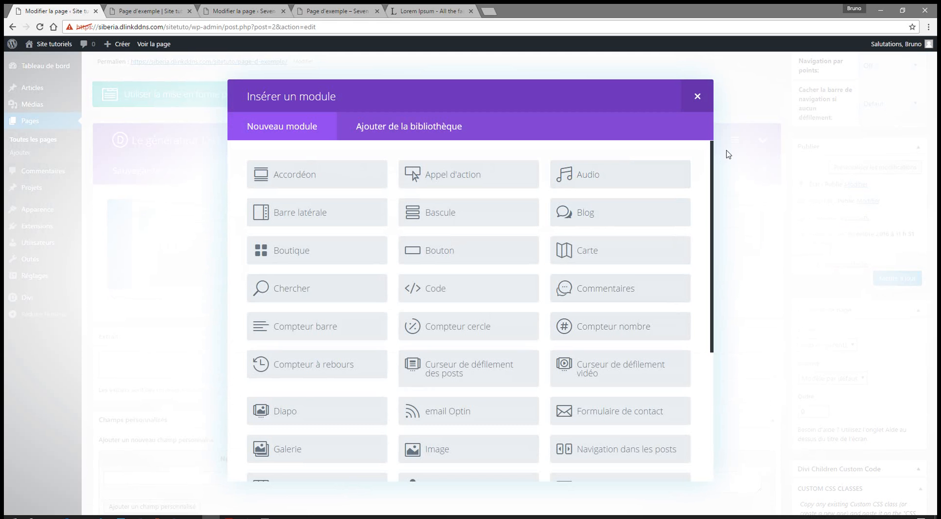
{"action": "left_click_drag", "start_coordinate": [713, 155], "coordinate": [705, 211]}
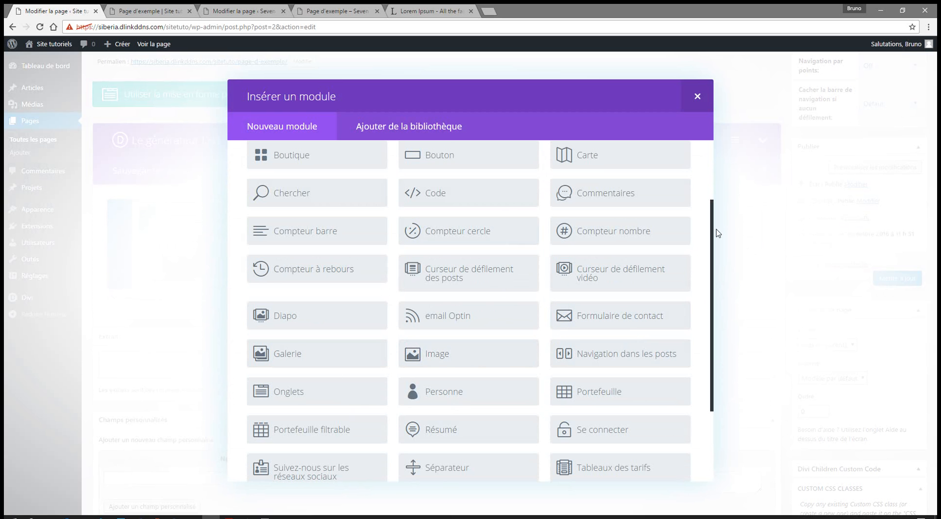
{"action": "scroll", "coordinate": [701, 294], "scroll_direction": "down", "scroll_amount": 3}
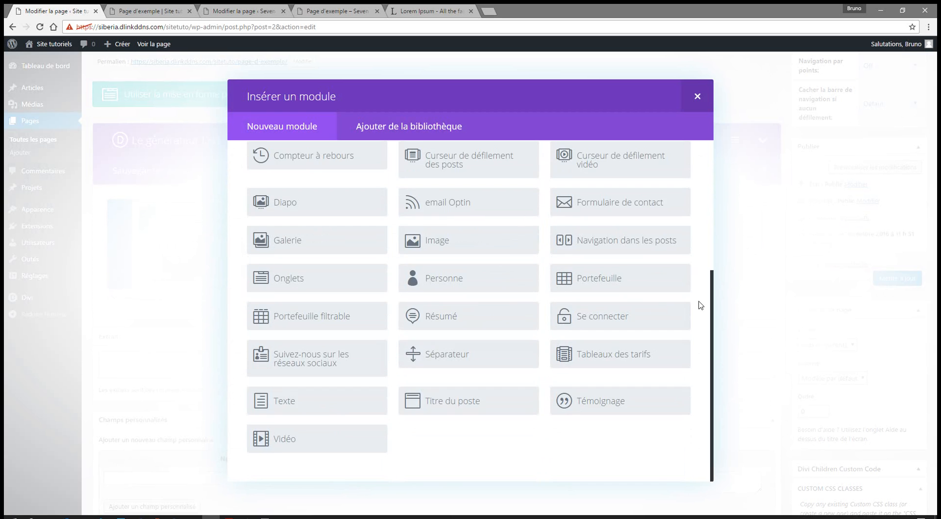
{"action": "left_click", "coordinate": [316, 405]}
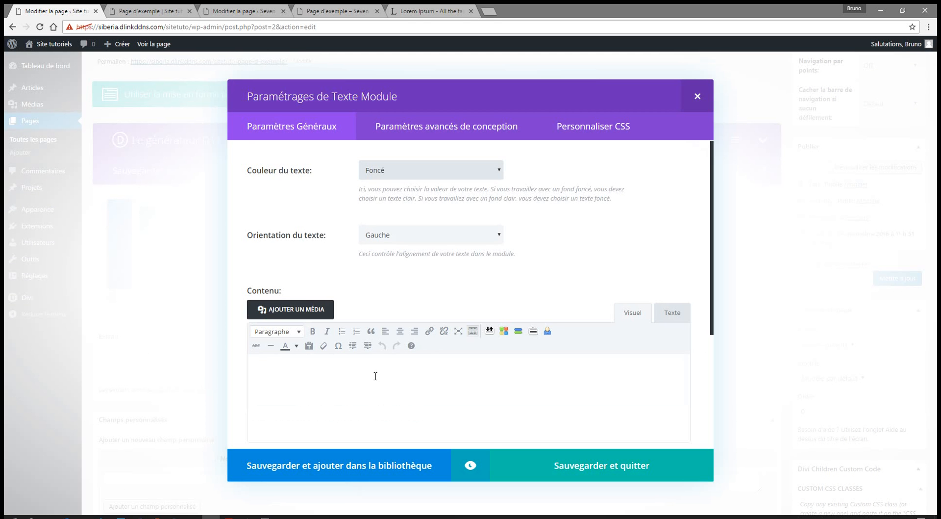
Step: Copy the first two Lorem Ipsum paragraphs from fr.lipsum.com into the new Texte module's content and save the module
{"action": "left_click", "coordinate": [414, 11]}
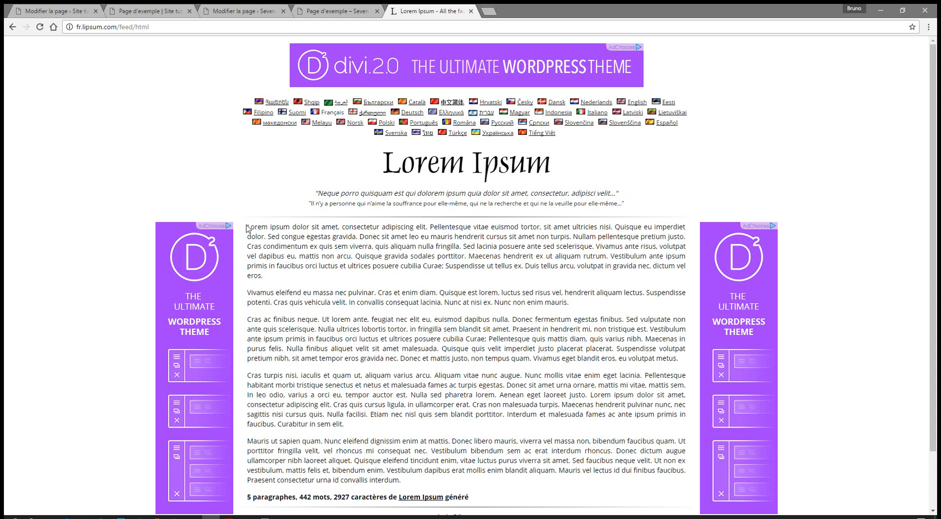
{"action": "left_click_drag", "start_coordinate": [247, 228], "coordinate": [576, 306]}
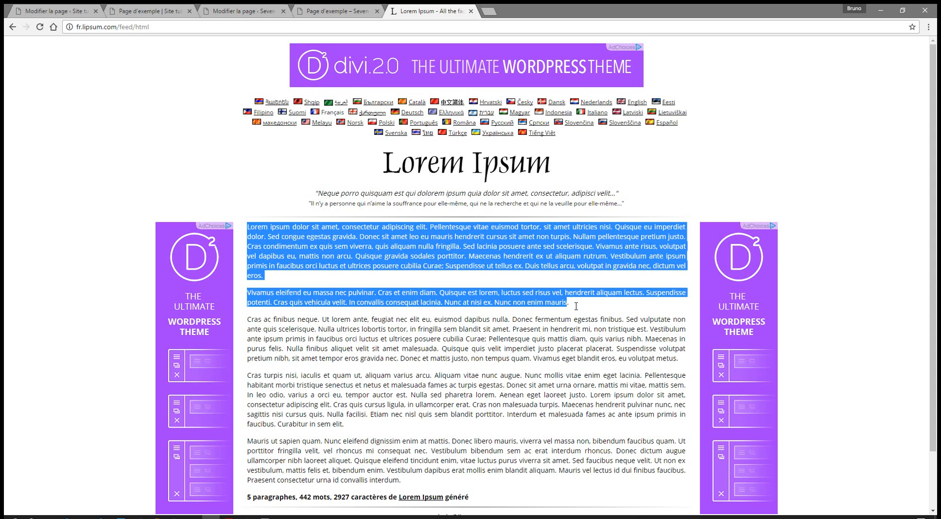
{"action": "right_click", "coordinate": [311, 248]}
{"action": "left_click", "coordinate": [324, 254]}
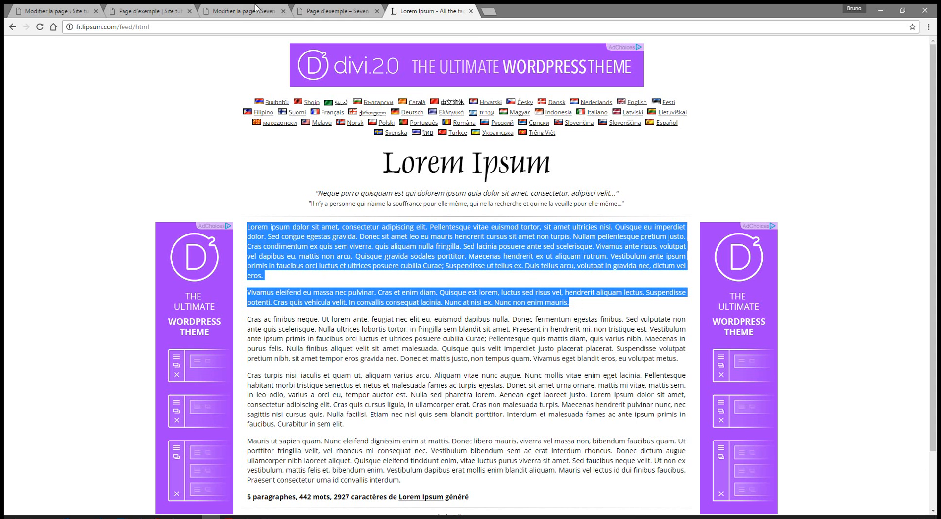
{"action": "left_click", "coordinate": [133, 7]}
{"action": "left_click", "coordinate": [68, 7]}
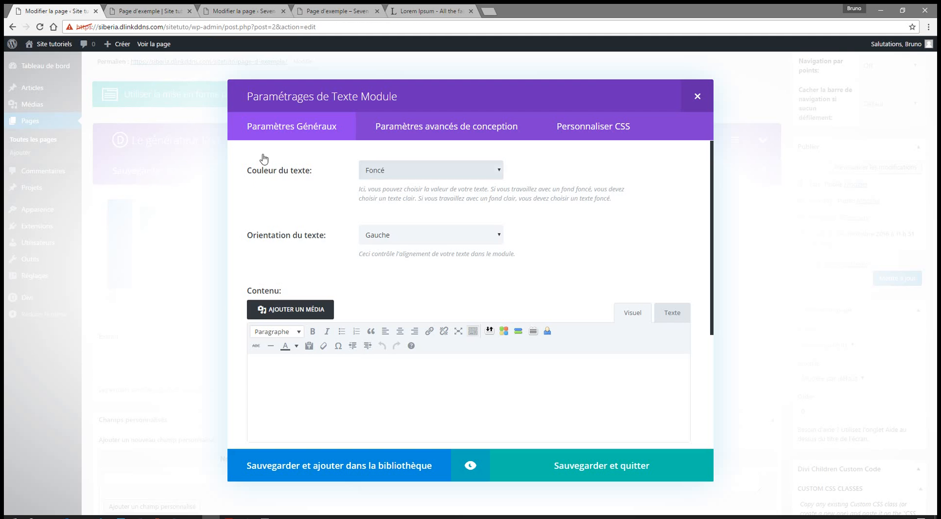
{"action": "left_click", "coordinate": [377, 386]}
{"action": "type", "text": "Lorem ipsum dolor sit amet, consectetur adipiscing elit. Pellentesque vitae euismod tortor, sit amet ultricies nisi. Quisque eu imperdiet dolor. Sed congue egestas gravida. Donec sit amet leo eu mauris hendrerit cursus sit amet non turpis. Nullam pellentesque pretium justo. Cras condimentum ex quis sem viverra, quis aliquam nulla fringilla. Sed lacinia posuere ante sed scelerisque. Vivamus ante risus, volutpat vel dapibus eu, mattis non arcu. Quisque gravida sodales porttitor. Maecenas hendrerit ex ut aliquam rutrum. Vestibulum ante ipsum primis in faucibus orci luctus et ultrices posuere cubilia Curae; Suspendisse ut tellus ex. Duis tellus arcu, volutpat in gravida nec, dictum vel eros."}
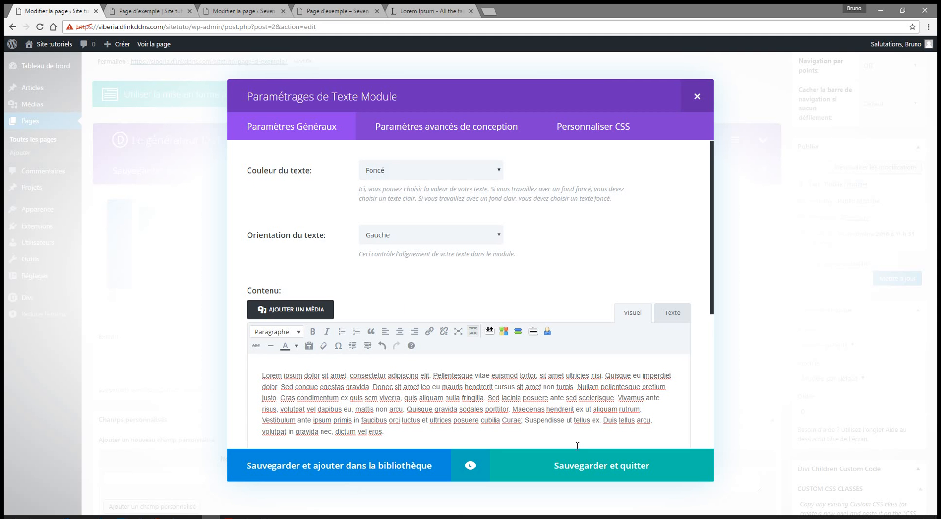
{"action": "left_click", "coordinate": [599, 469]}
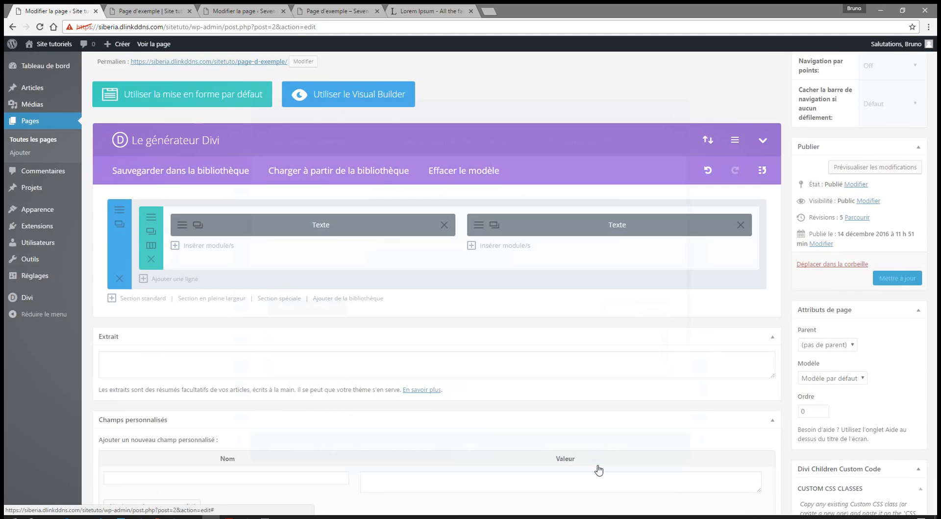
Step: Preview the example page to check the Lorem Ipsum text in the second column, and return to the editor
{"action": "left_click", "coordinate": [849, 171]}
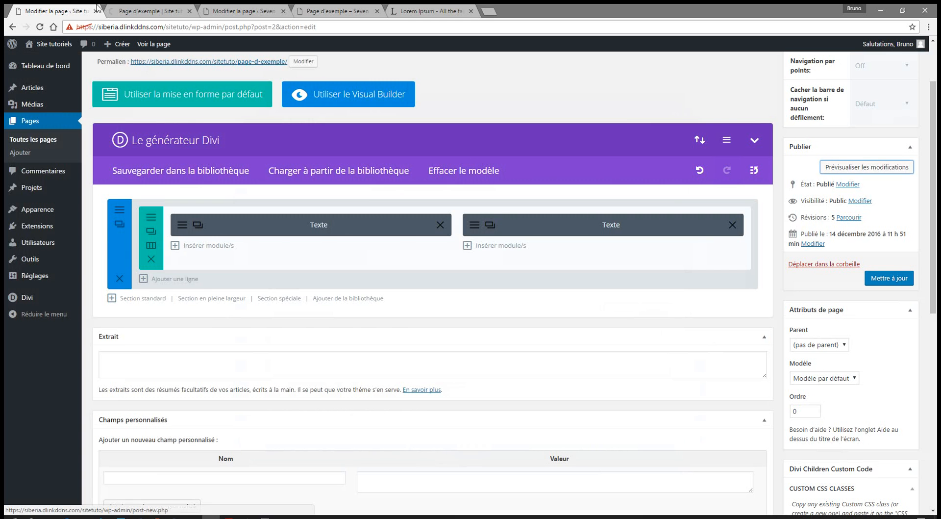
{"action": "left_click", "coordinate": [154, 11]}
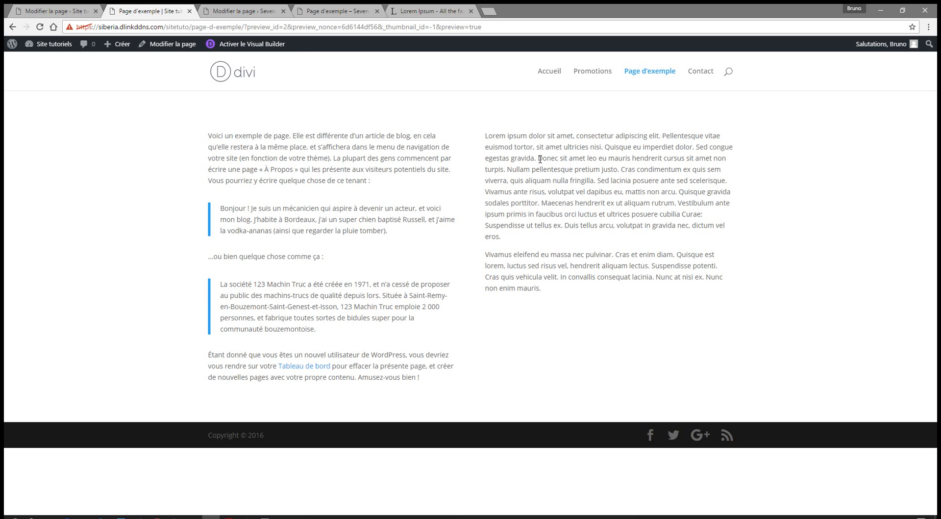
{"action": "left_click", "coordinate": [66, 8]}
Step: Add an Image module below the second column's text, using 4FD7DE07B0.jpg from the media library, and save it
{"action": "left_click", "coordinate": [497, 247]}
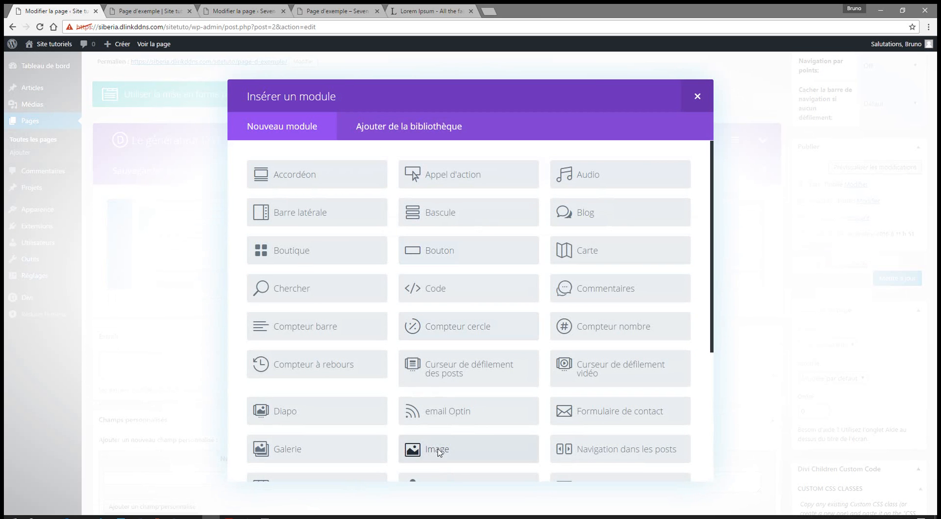
{"action": "left_click", "coordinate": [437, 449]}
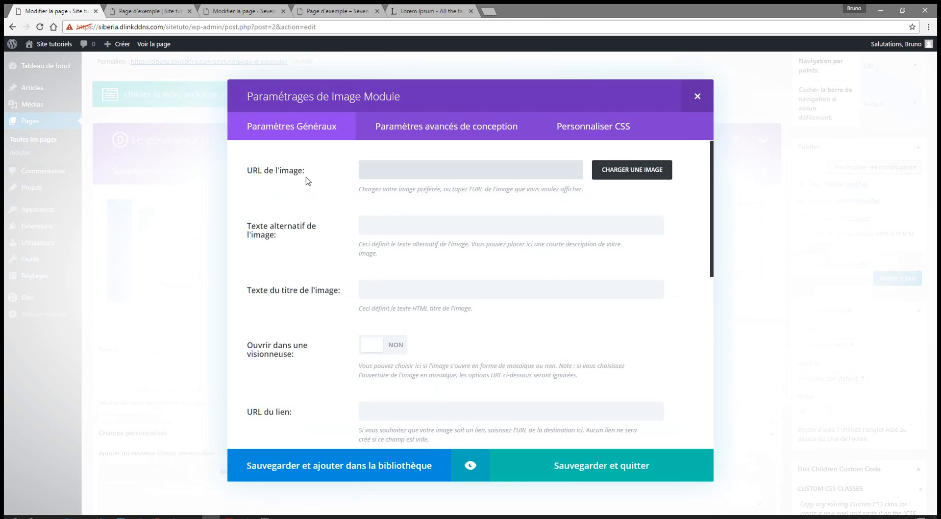
{"action": "left_click", "coordinate": [616, 175]}
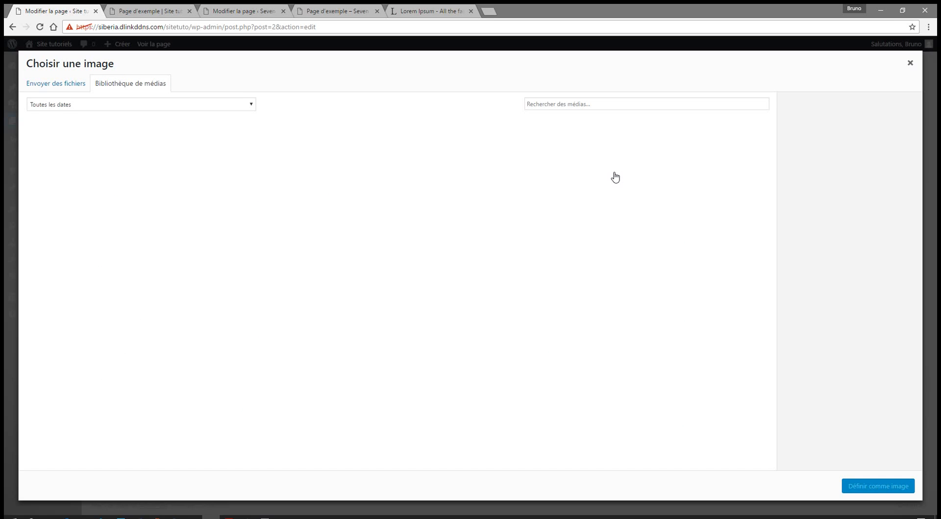
{"action": "left_click", "coordinate": [44, 168]}
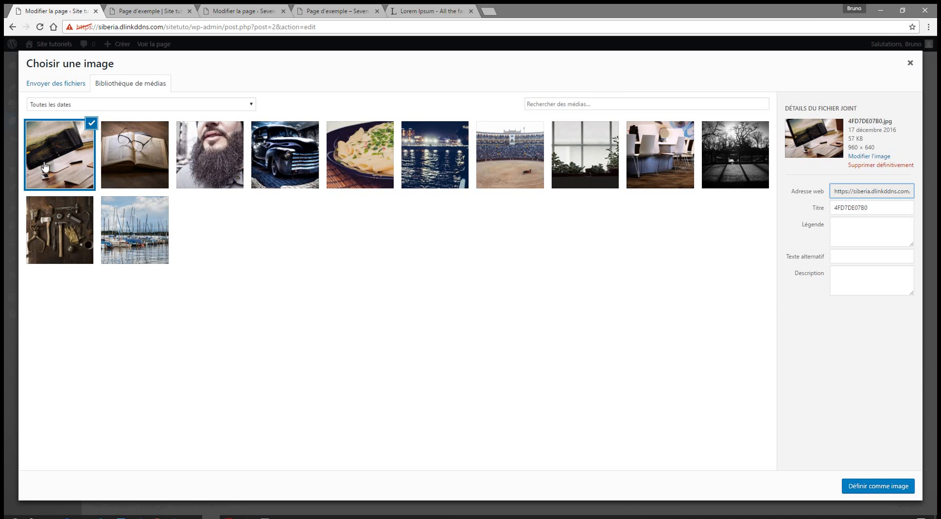
{"action": "left_click", "coordinate": [869, 486]}
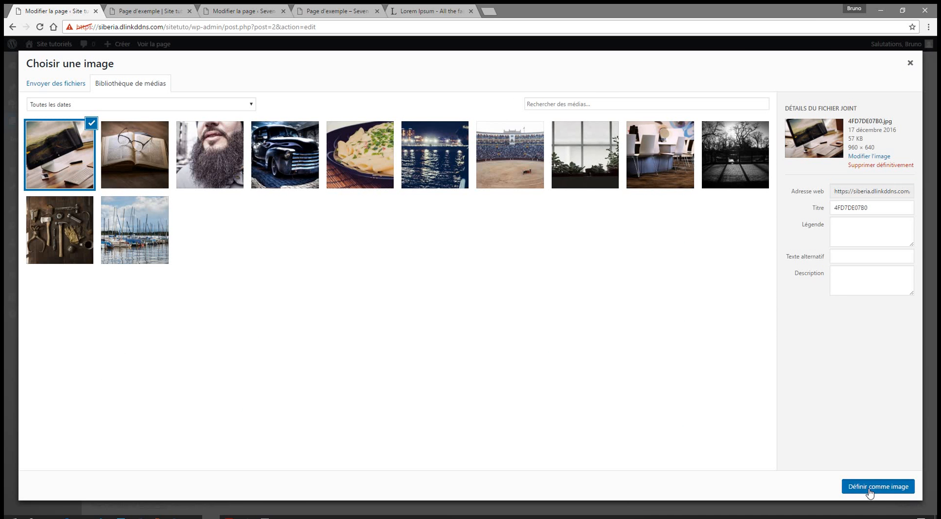
{"action": "left_click", "coordinate": [593, 466]}
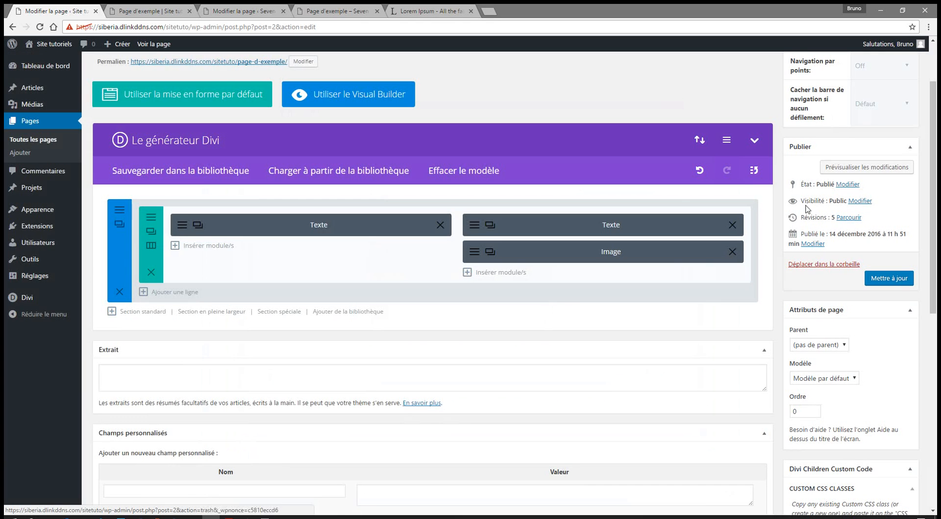
Step: Preview the example page to check the image below the Lorem Ipsum text, and return to the editor
{"action": "left_click", "coordinate": [819, 173]}
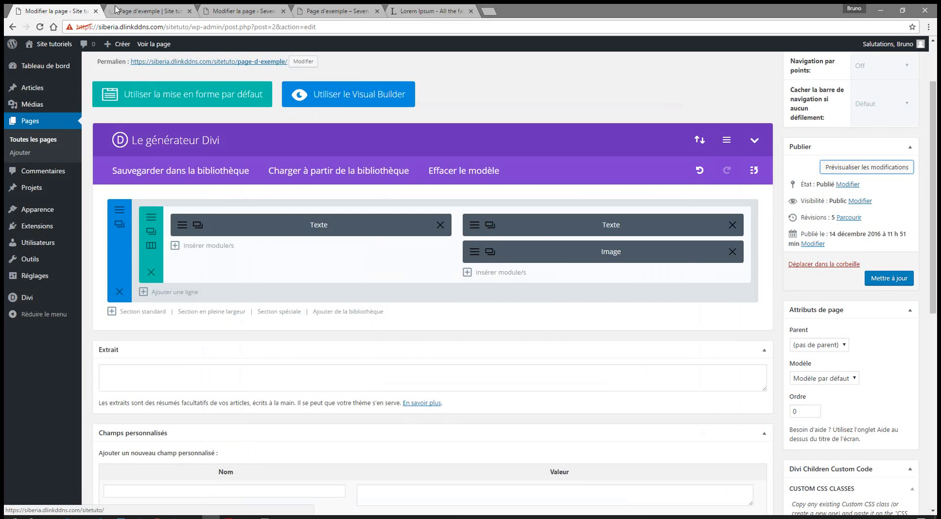
{"action": "left_click", "coordinate": [142, 8]}
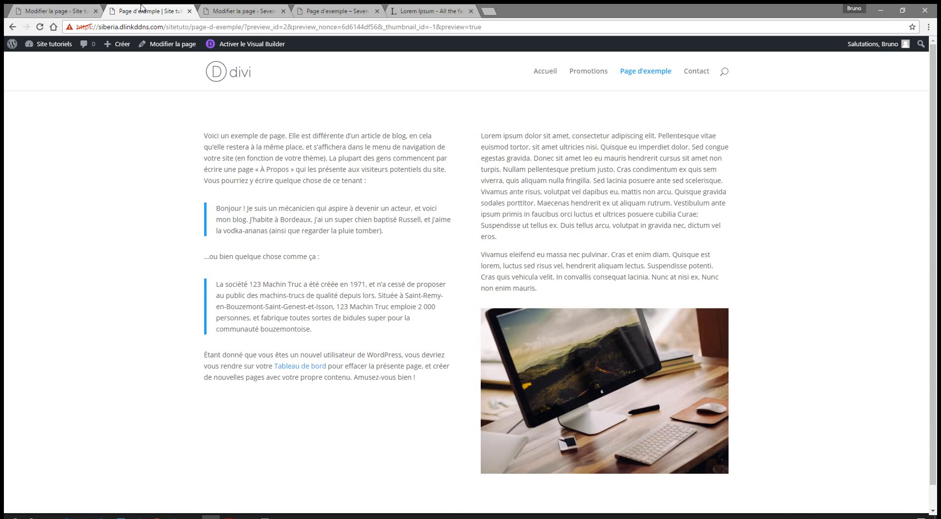
{"action": "left_click", "coordinate": [79, 8]}
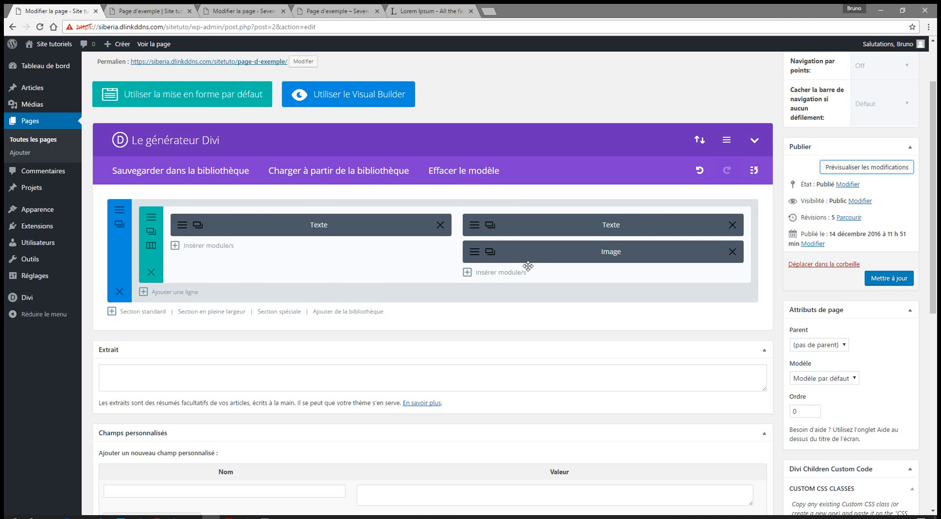
Step: Add a standard section with a single-column row below the existing one and insert a Carte module into it
{"action": "left_click", "coordinate": [149, 312]}
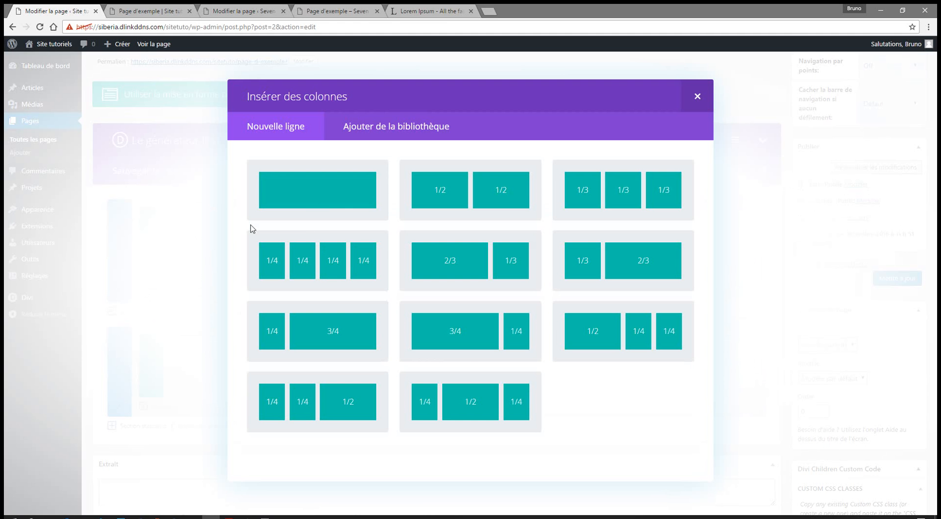
{"action": "left_click", "coordinate": [342, 196]}
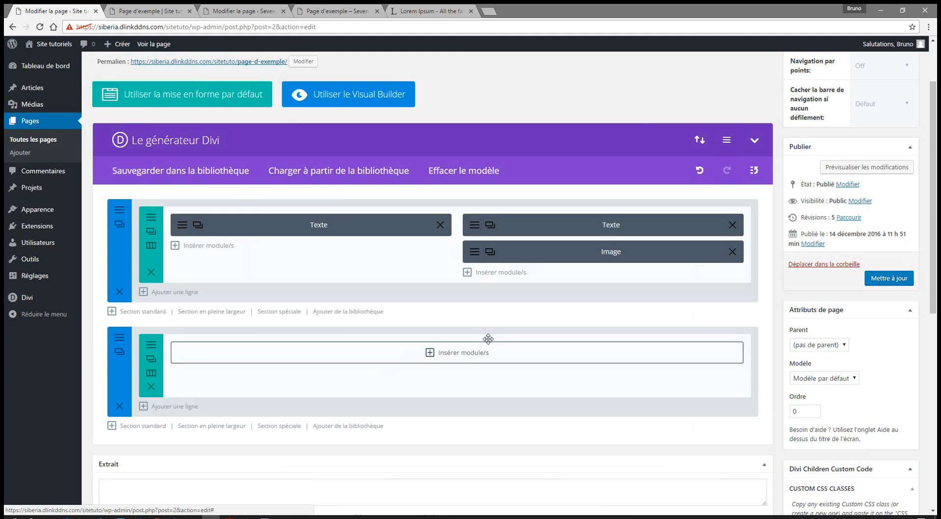
{"action": "left_click", "coordinate": [461, 357]}
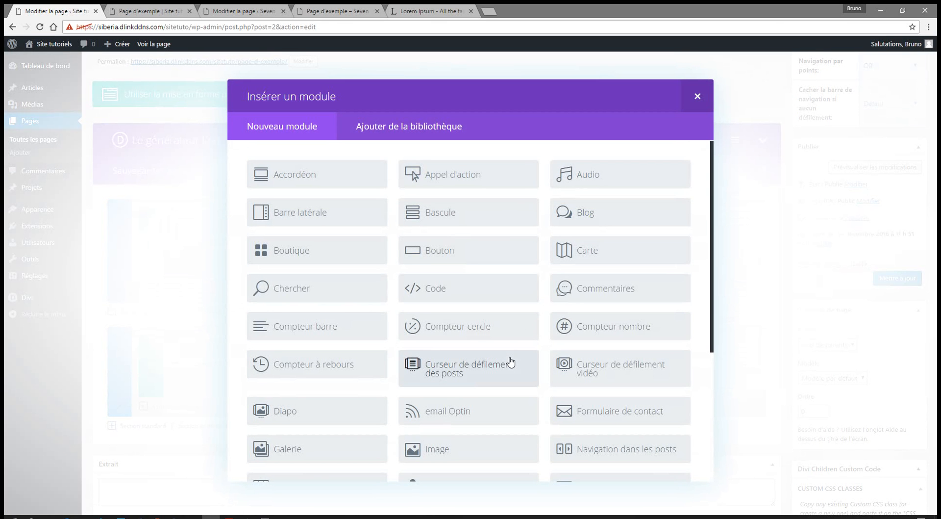
{"action": "left_click", "coordinate": [603, 256]}
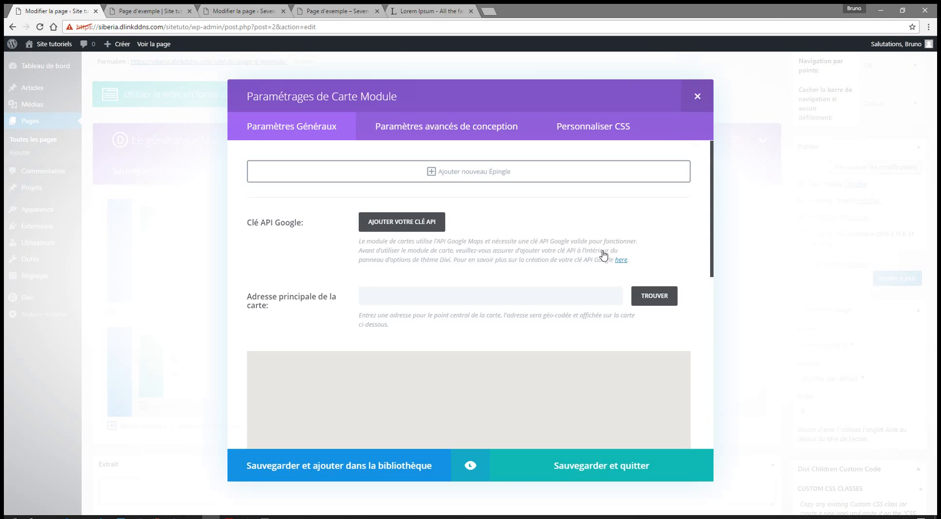
Step: Add a pin titled Carte to the map, enter the marker's address and locate it on the map
{"action": "left_click", "coordinate": [442, 178]}
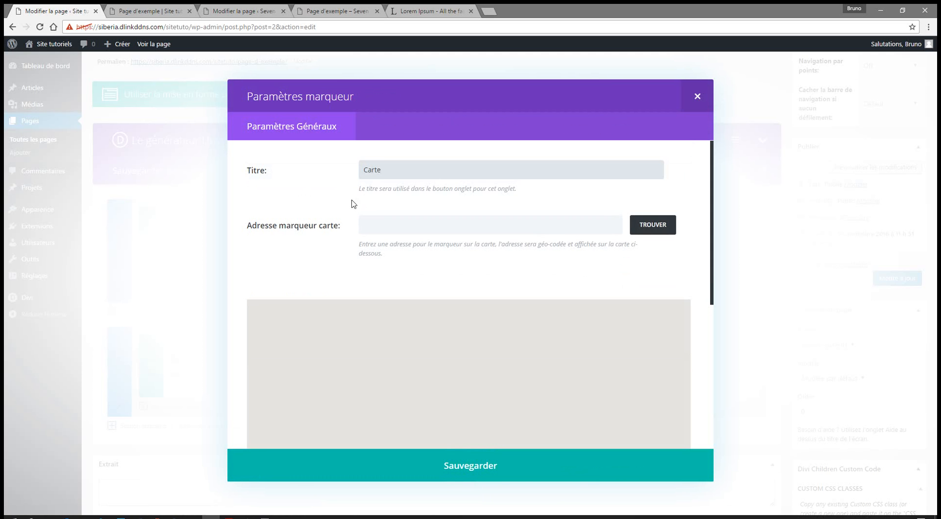
{"action": "left_click", "coordinate": [368, 225]}
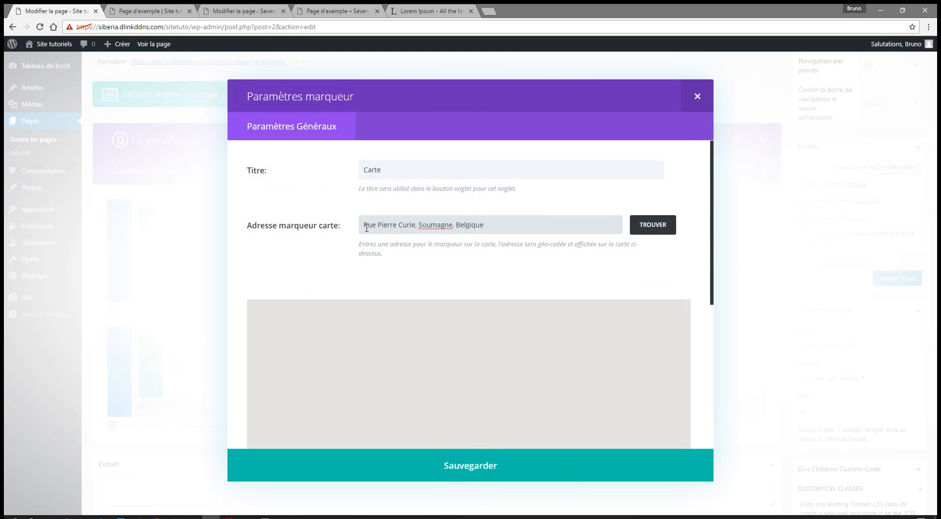
{"action": "left_click", "coordinate": [651, 224]}
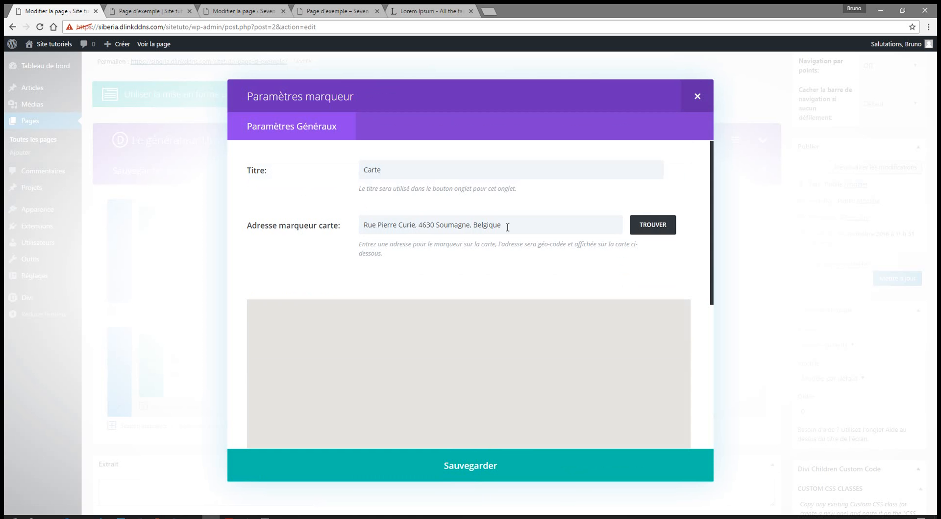
Step: Copy the complete address from the map marker's settings
{"action": "left_click_drag", "start_coordinate": [502, 225], "coordinate": [347, 221]}
{"action": "right_click", "coordinate": [396, 227]}
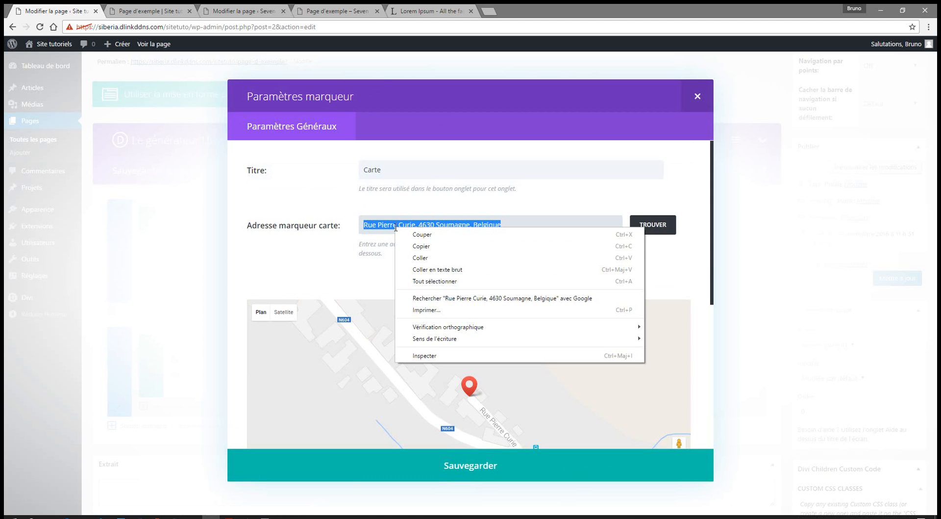
{"action": "left_click", "coordinate": [420, 245]}
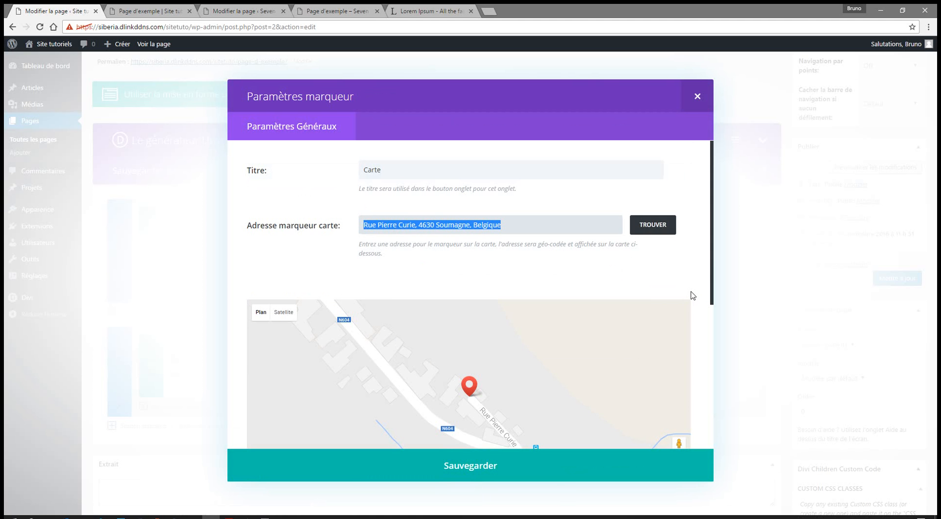
Step: Save the marker, reuse its copied address as the map's main address, locate it and save the Carte module
{"action": "left_click", "coordinate": [541, 465]}
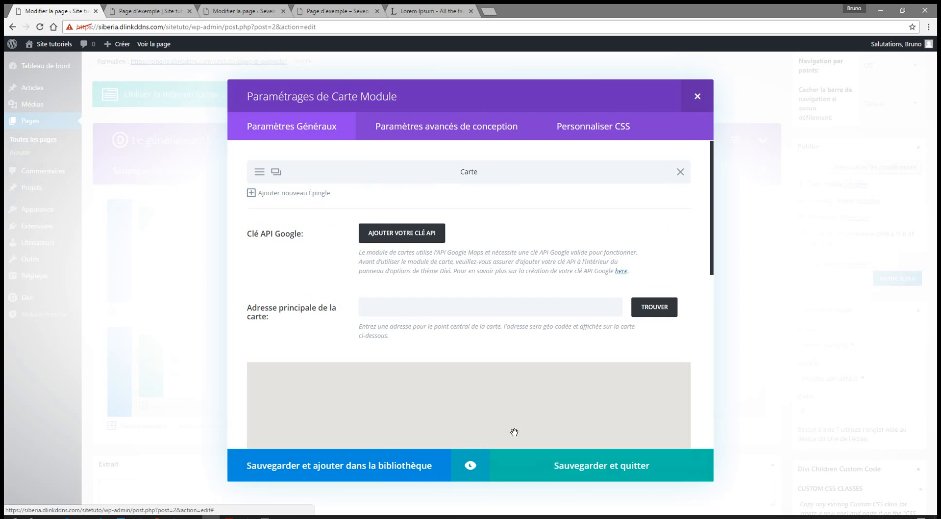
{"action": "left_click", "coordinate": [428, 301]}
{"action": "key", "text": "ctrl+v"}
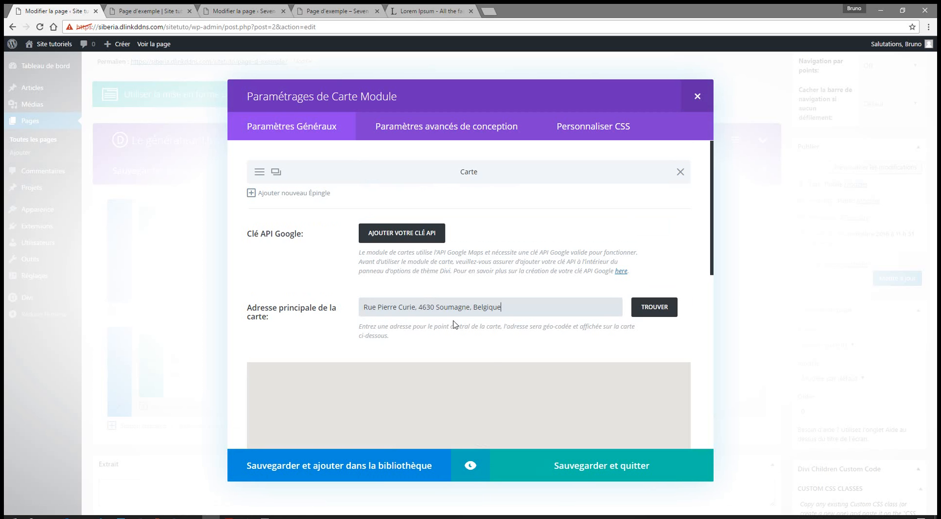
{"action": "left_click", "coordinate": [663, 318]}
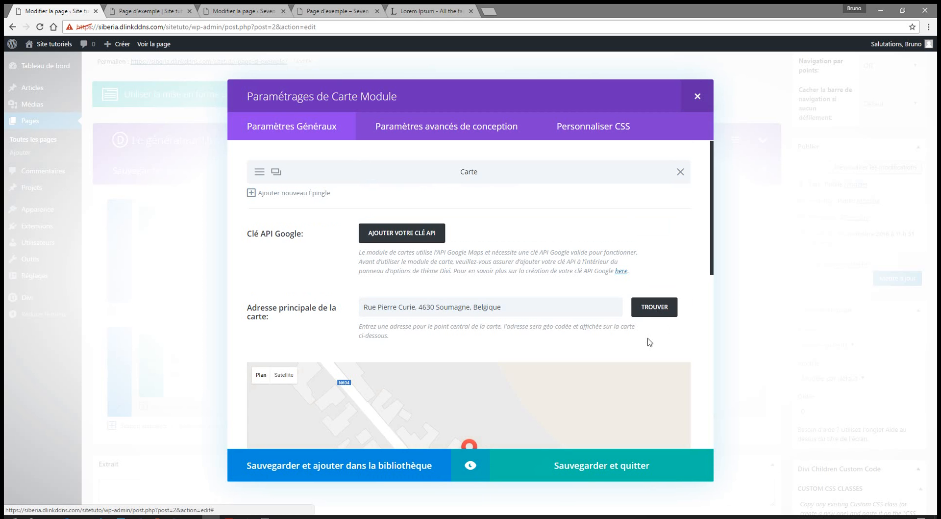
{"action": "left_click", "coordinate": [593, 469]}
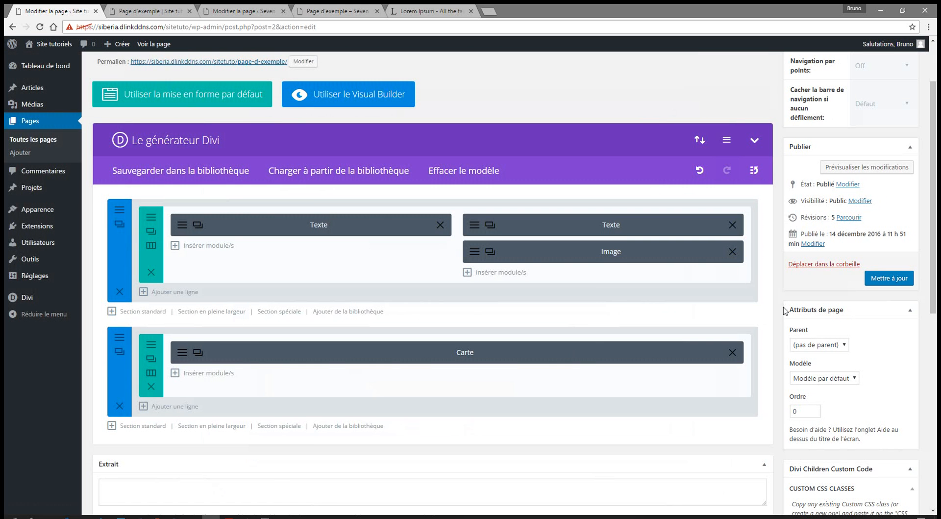
Step: Preview the example page to check the map below the text and image, and return to the editor
{"action": "left_click", "coordinate": [858, 170]}
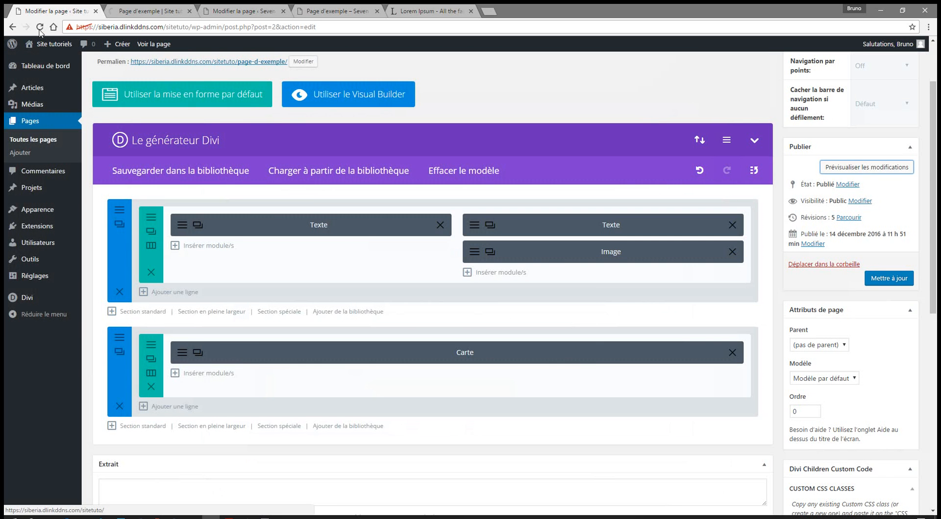
{"action": "left_click", "coordinate": [140, 7]}
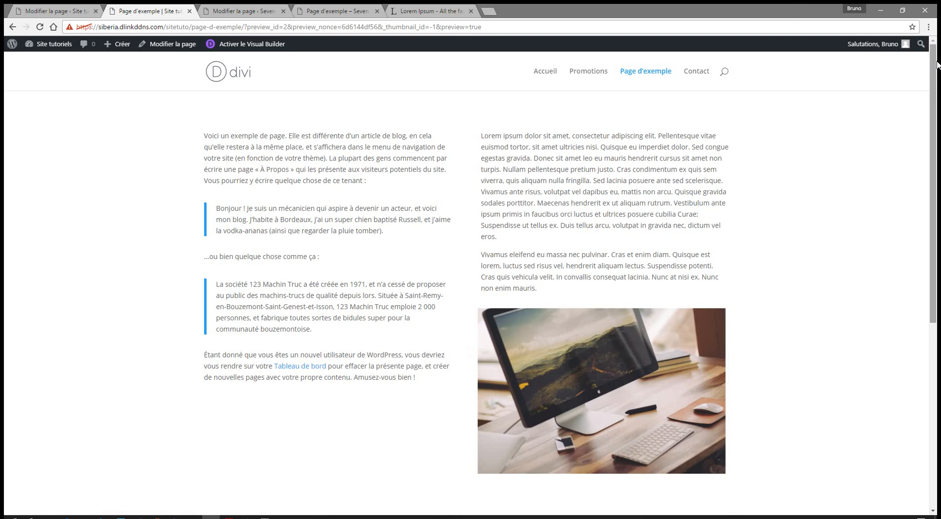
{"action": "left_click_drag", "start_coordinate": [933, 84], "coordinate": [936, 262]}
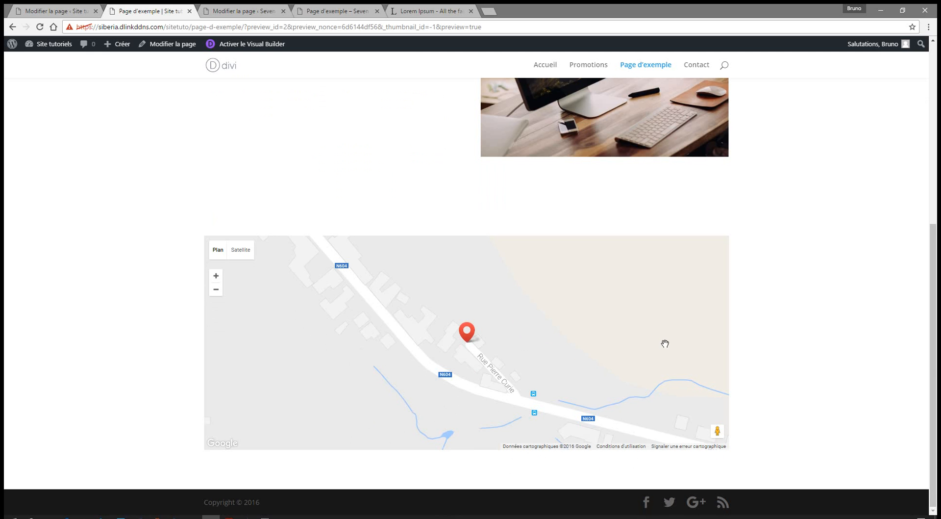
{"action": "left_click", "coordinate": [40, 10]}
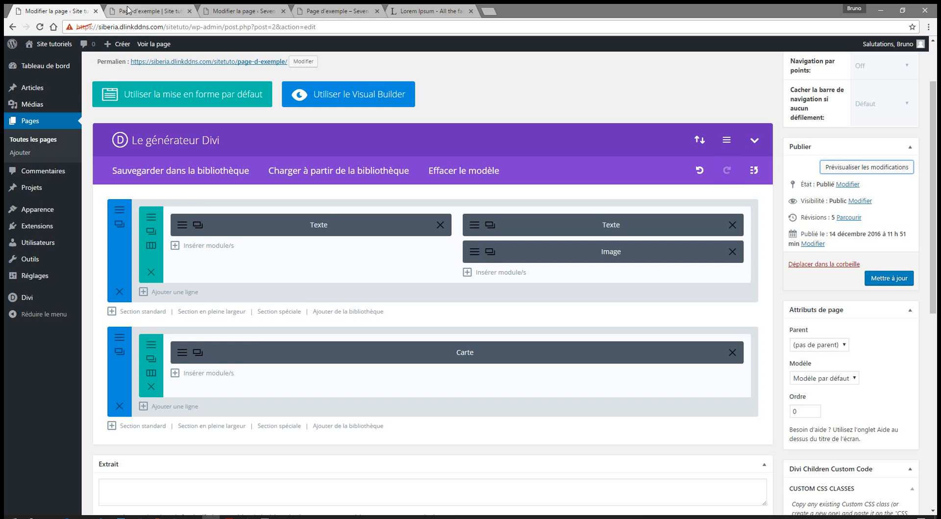
Step: Turn on full-width mode (Passer cette ligne en mode pleine largeur) for the map's row and save its settings
{"action": "left_click", "coordinate": [152, 348]}
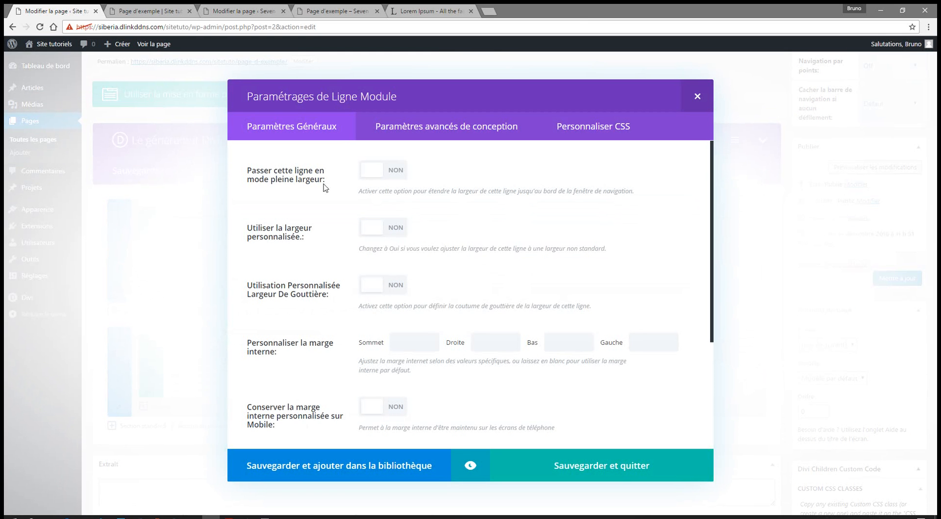
{"action": "left_click", "coordinate": [396, 170]}
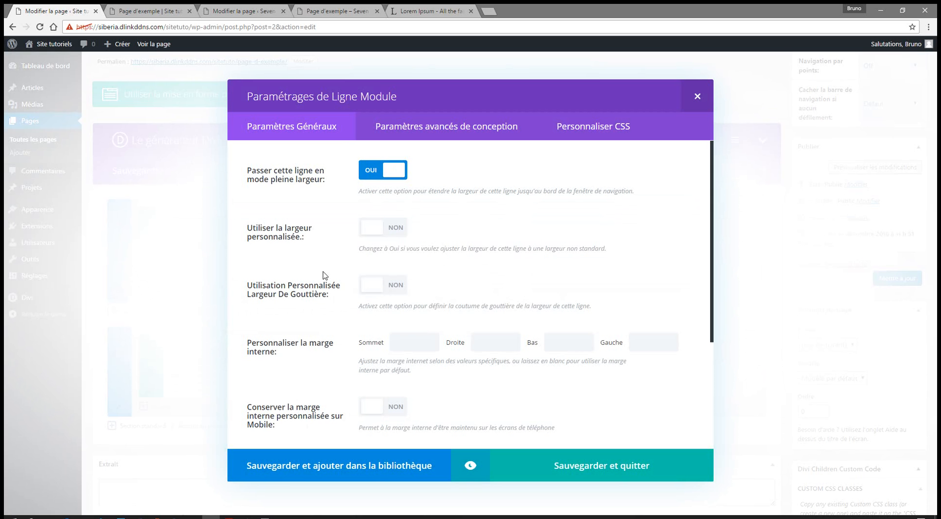
{"action": "left_click", "coordinate": [567, 468]}
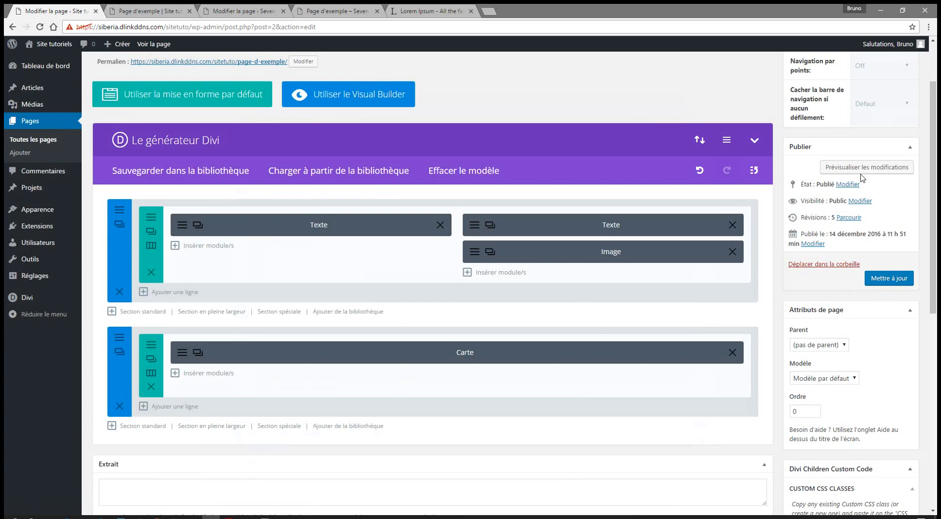
Step: Preview the page to check the map's width in the full-width row, and return to the editor
{"action": "left_click", "coordinate": [864, 167]}
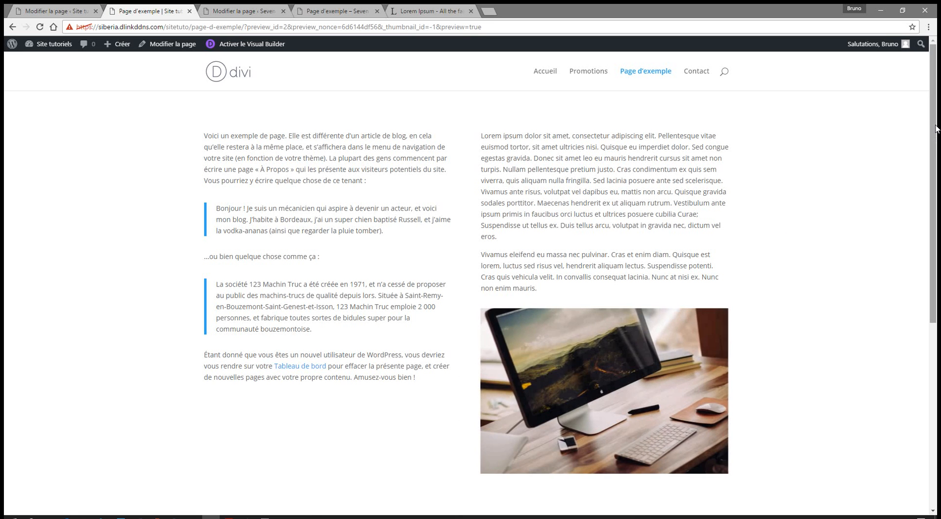
{"action": "left_click_drag", "start_coordinate": [933, 165], "coordinate": [931, 345]}
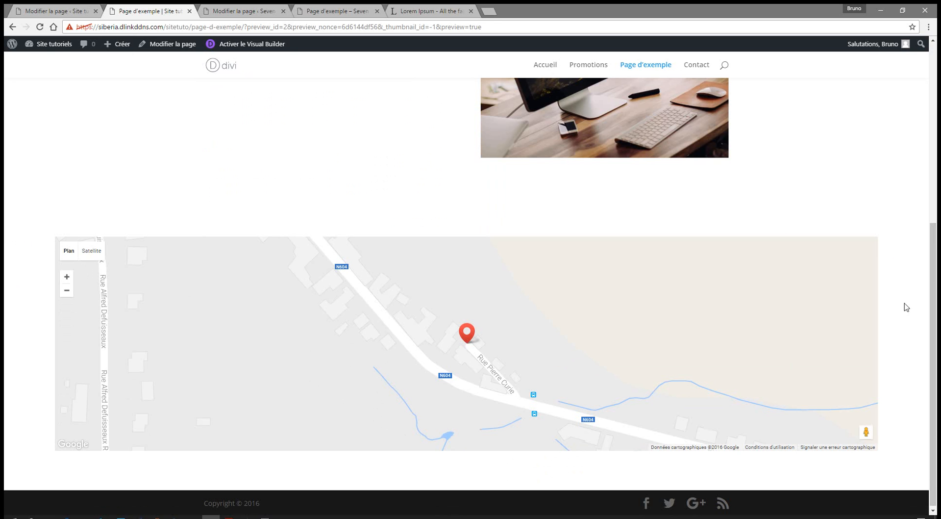
{"action": "left_click", "coordinate": [47, 11]}
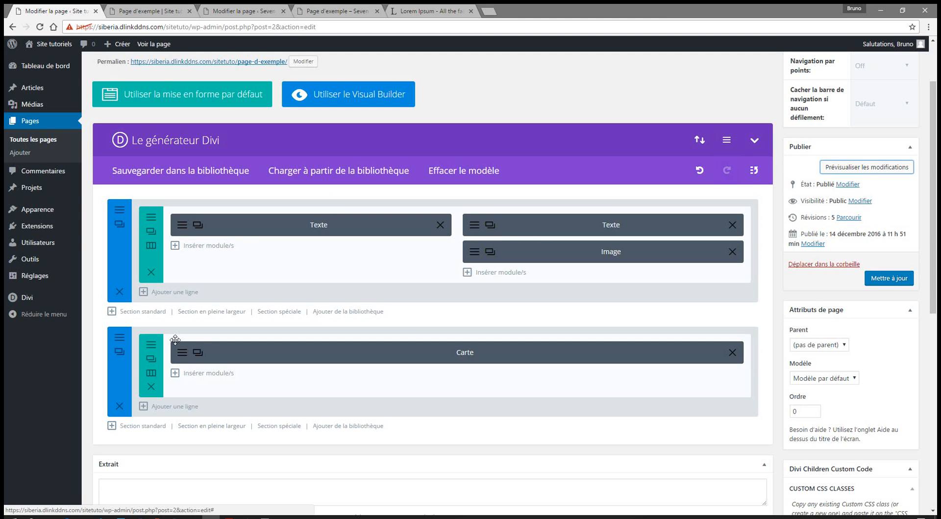
Step: Enable the custom gutter width for the map's row, set its column spacing to 0 and save
{"action": "left_click", "coordinate": [149, 348]}
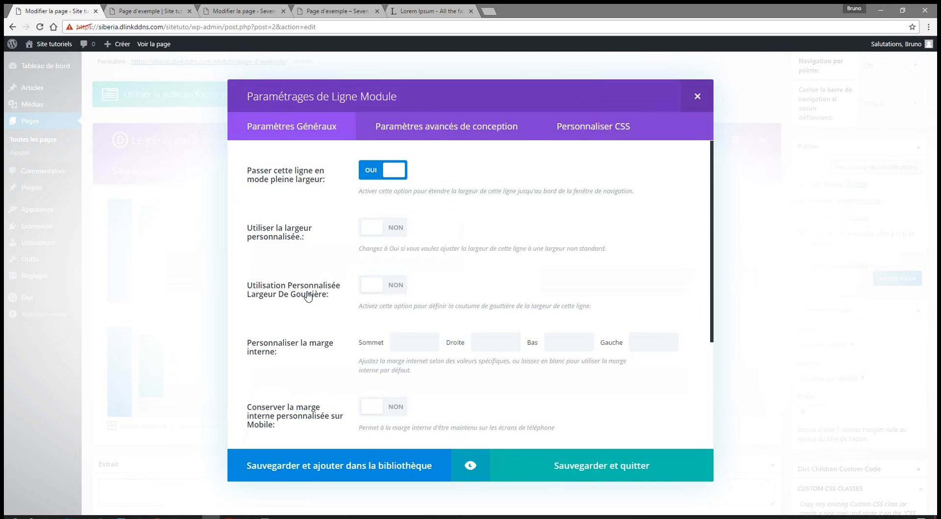
{"action": "left_click", "coordinate": [398, 289]}
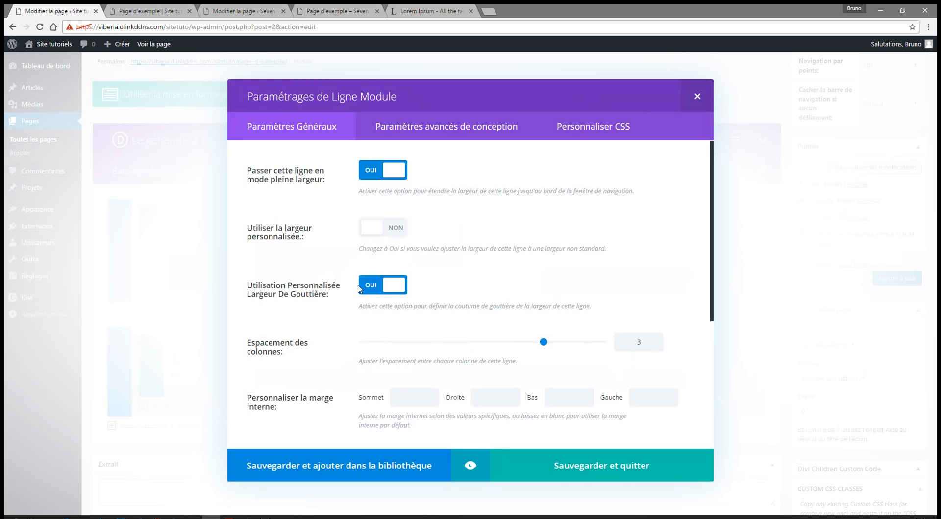
{"action": "left_click_drag", "start_coordinate": [513, 346], "coordinate": [375, 348]}
{"action": "left_click", "coordinate": [603, 466]}
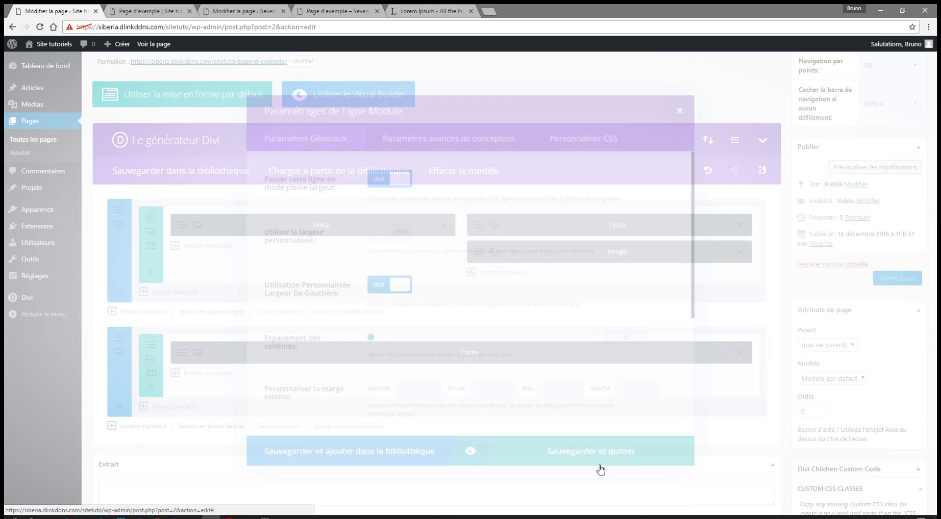
Step: Preview the page to check the map's side margins and the space above the footer, and return to the editor
{"action": "left_click", "coordinate": [843, 168]}
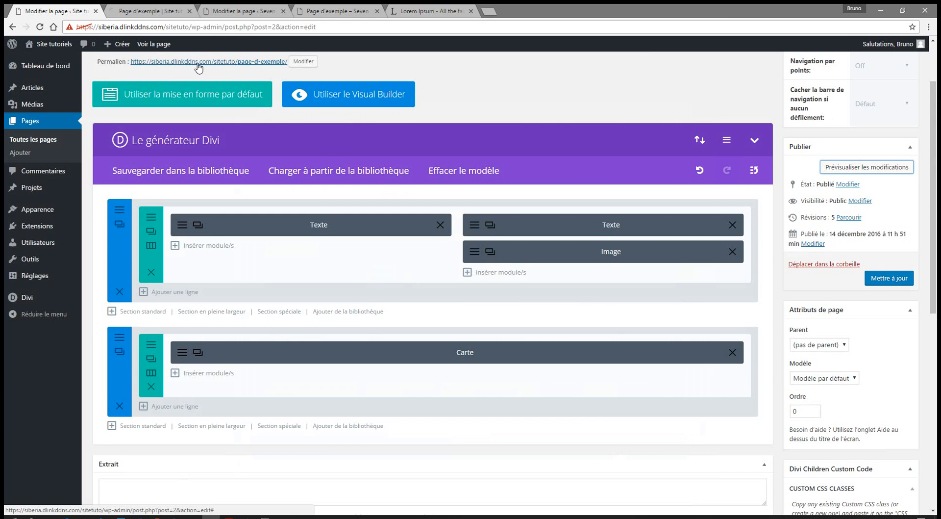
{"action": "left_click", "coordinate": [164, 9]}
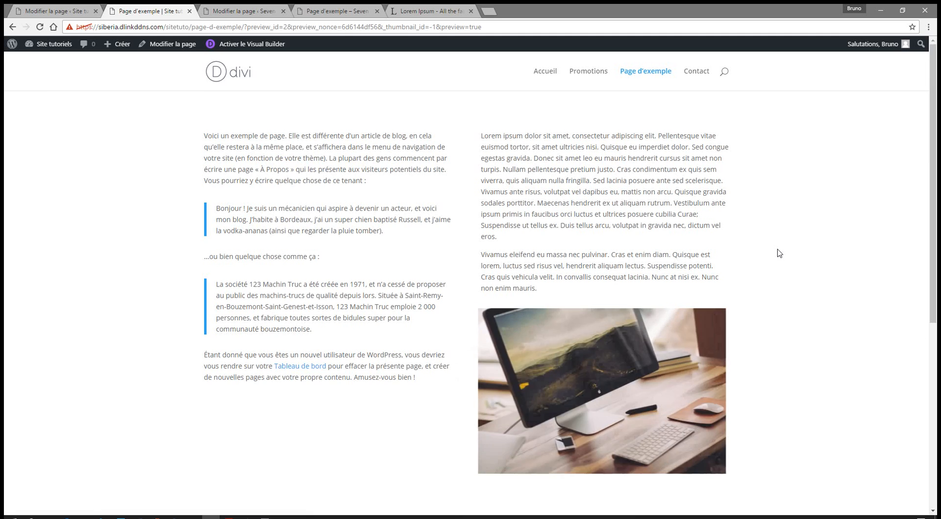
{"action": "scroll", "coordinate": [779, 253], "scroll_direction": "down", "scroll_amount": 5}
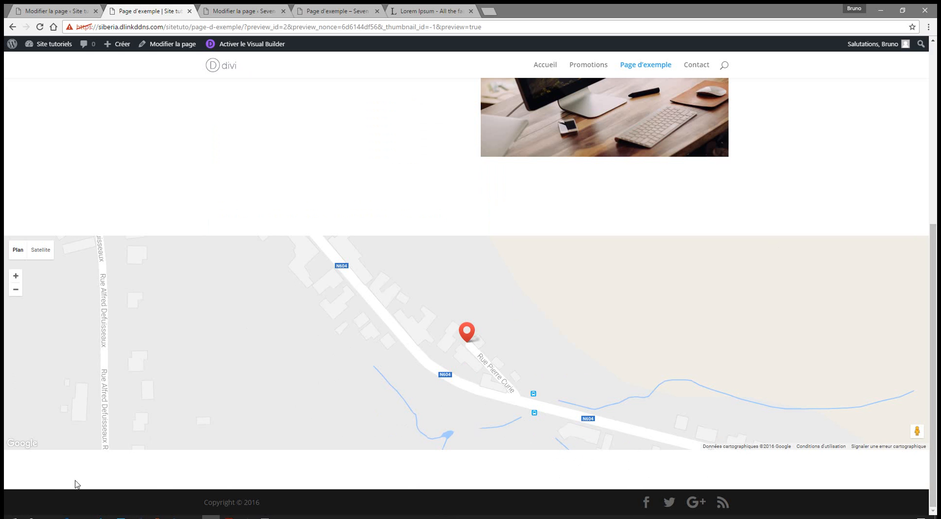
{"action": "left_click", "coordinate": [95, 8]}
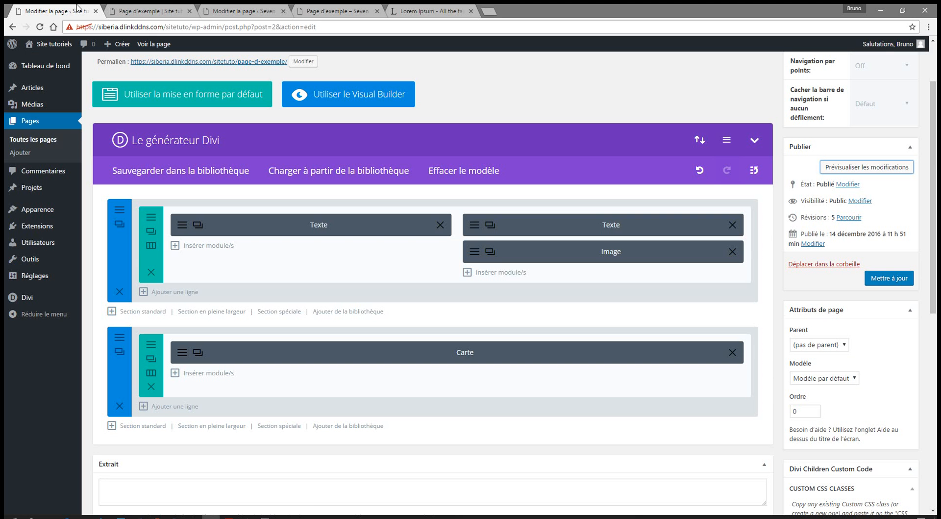
Step: Set the map row's bottom inner margin (Bas) to 0, save it and check the result in the page preview
{"action": "left_click", "coordinate": [151, 344]}
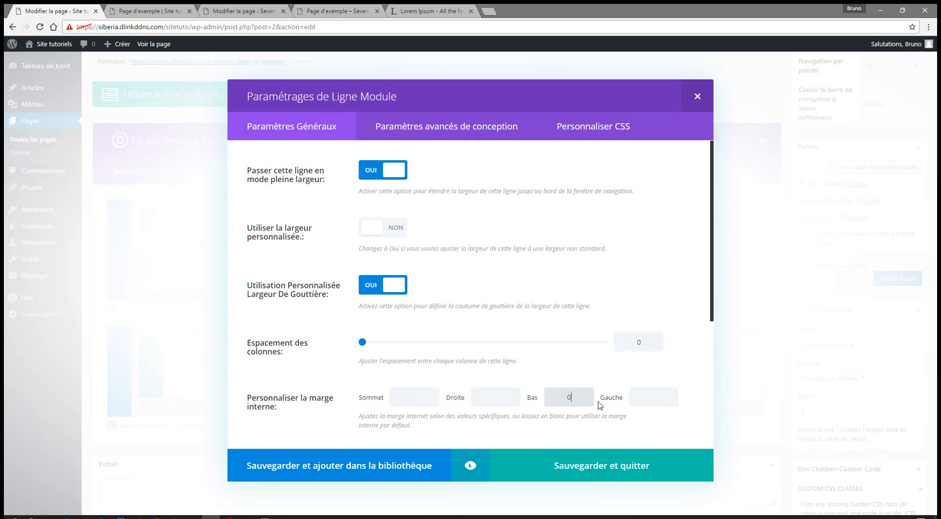
{"action": "left_click", "coordinate": [599, 467]}
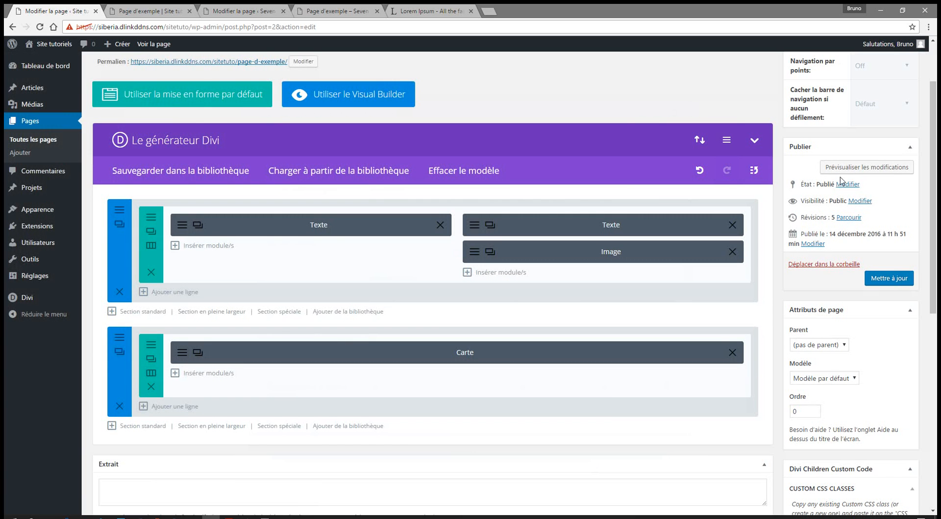
{"action": "left_click", "coordinate": [838, 168]}
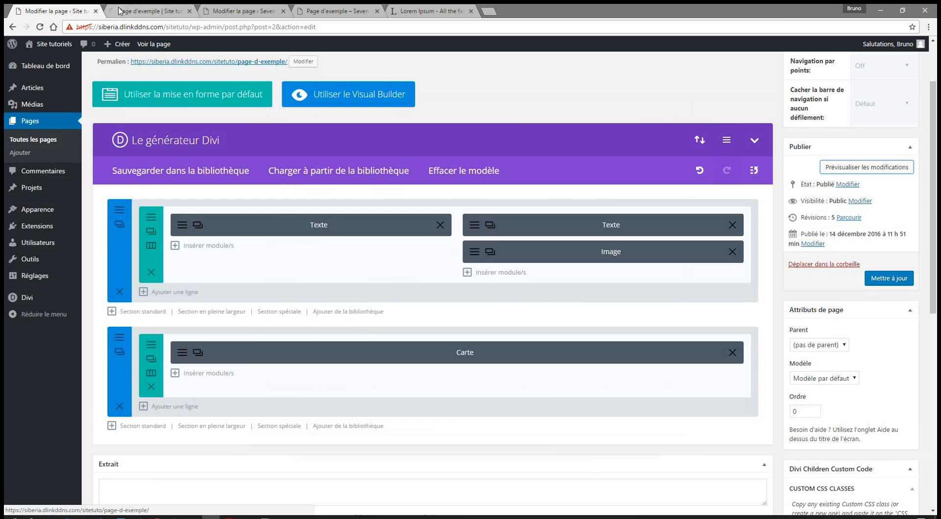
{"action": "left_click", "coordinate": [147, 9]}
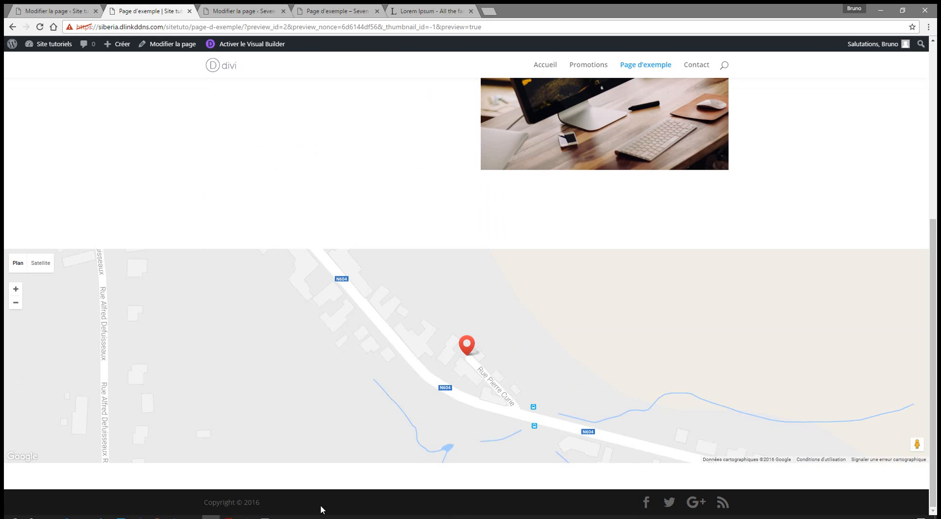
{"action": "left_click", "coordinate": [70, 12]}
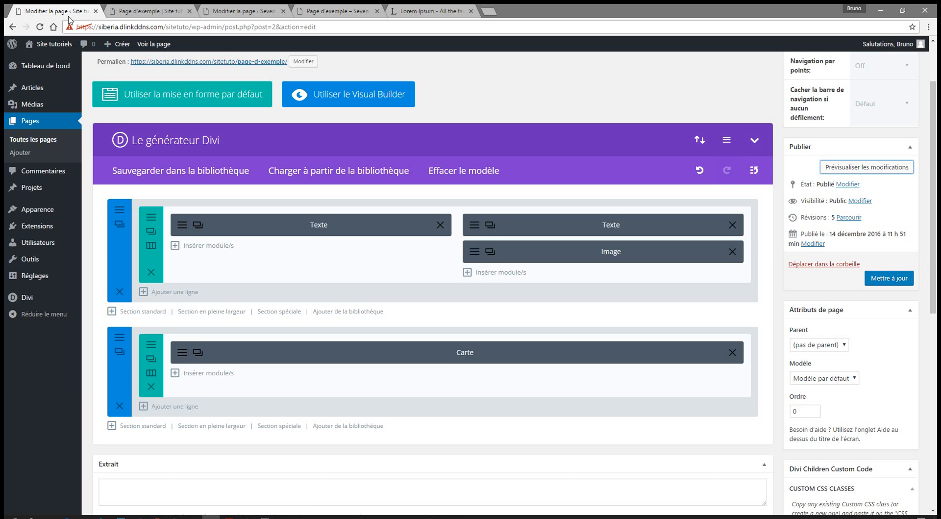
Step: Set the bottom inner margin (Bas) of the section containing the map to 0 and save the section settings
{"action": "left_click", "coordinate": [122, 341]}
{"action": "scroll", "coordinate": [494, 303], "scroll_direction": "down", "scroll_amount": 5}
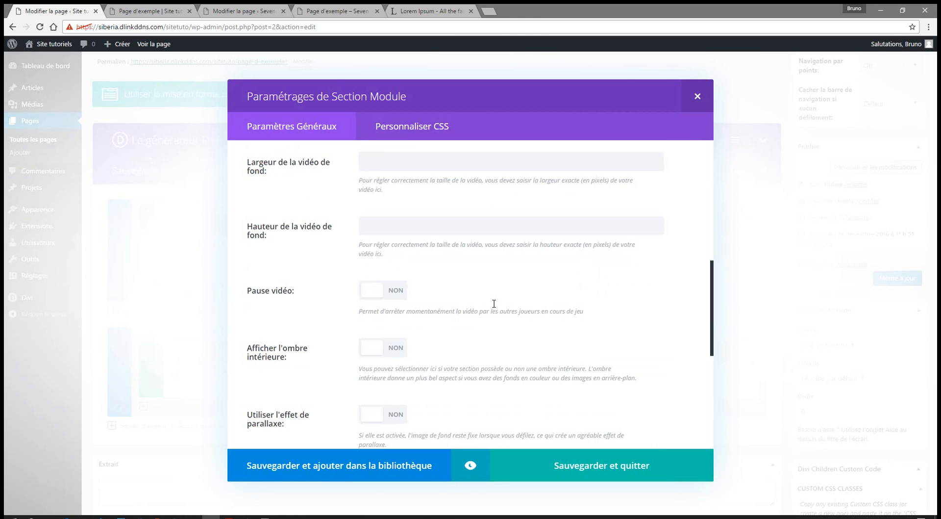
{"action": "scroll", "coordinate": [494, 303], "scroll_direction": "down", "scroll_amount": 4}
{"action": "left_click", "coordinate": [579, 280]}
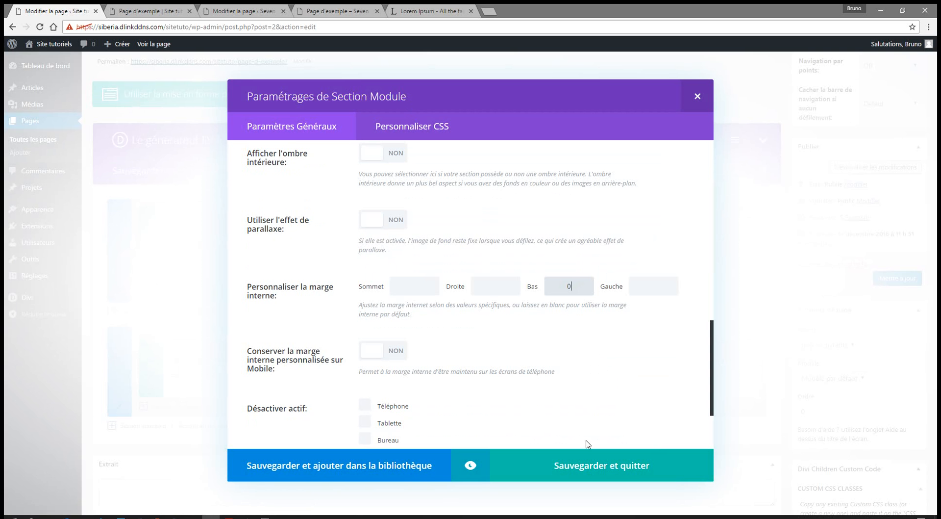
{"action": "left_click", "coordinate": [594, 465]}
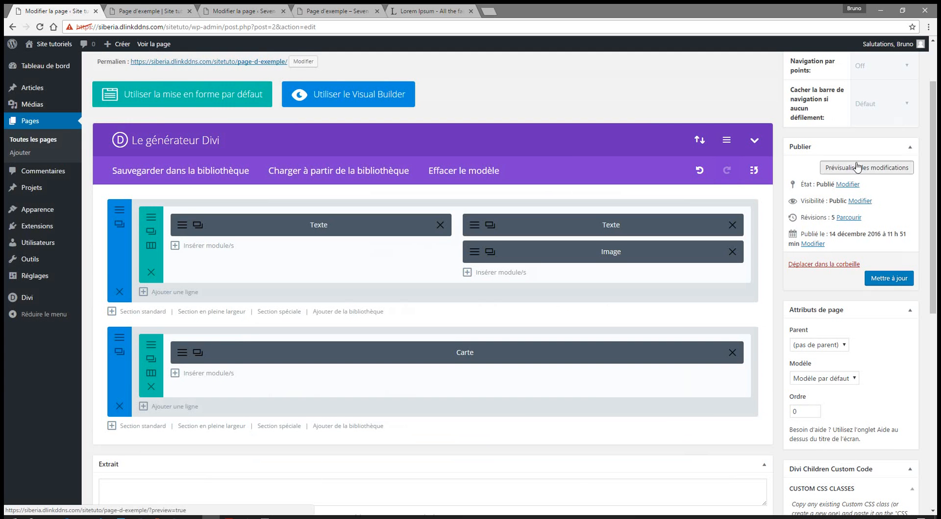
Step: Preview the page to check the spacing between the map and the footer, and return to the editor
{"action": "left_click", "coordinate": [856, 168]}
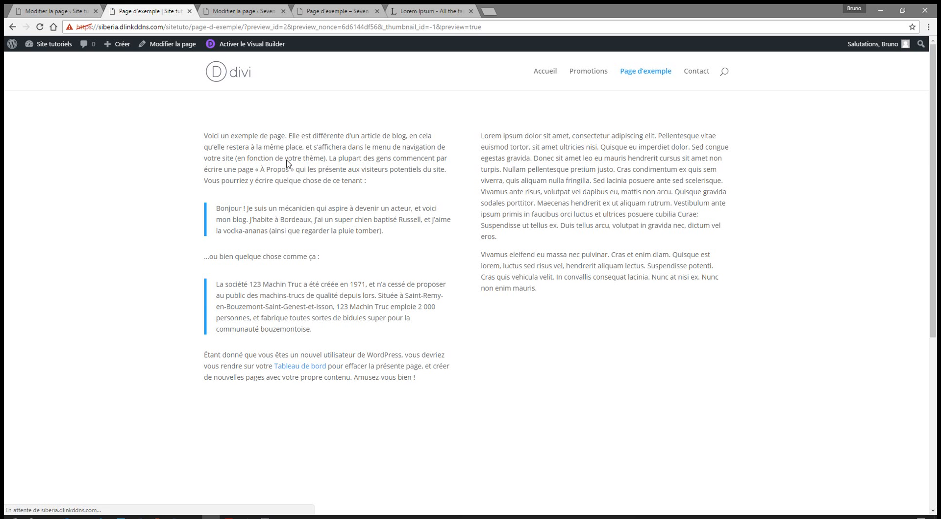
{"action": "scroll", "coordinate": [931, 114], "scroll_direction": "down", "scroll_amount": 5}
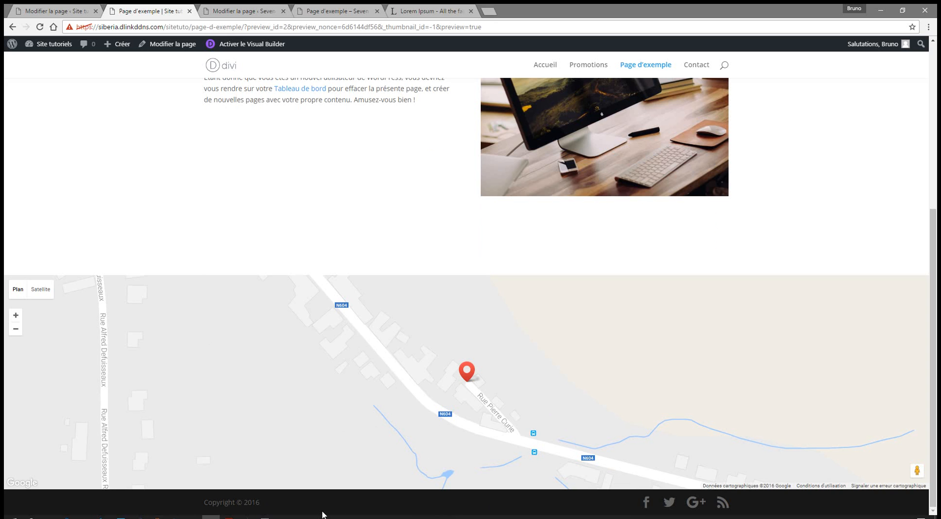
{"action": "left_click", "coordinate": [54, 10]}
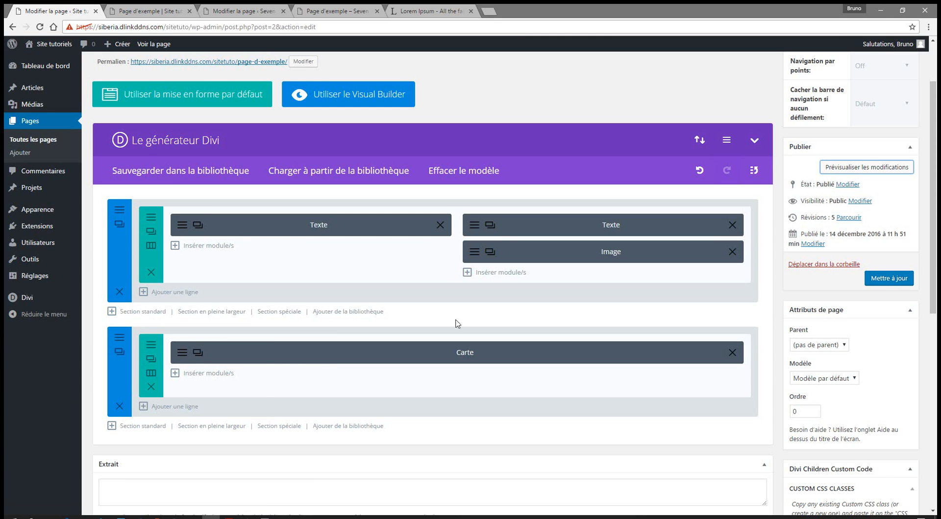
Step: Duplicate the text-and-image row and the map row, and move one map row between the two text-and-image rows
{"action": "left_click", "coordinate": [152, 235]}
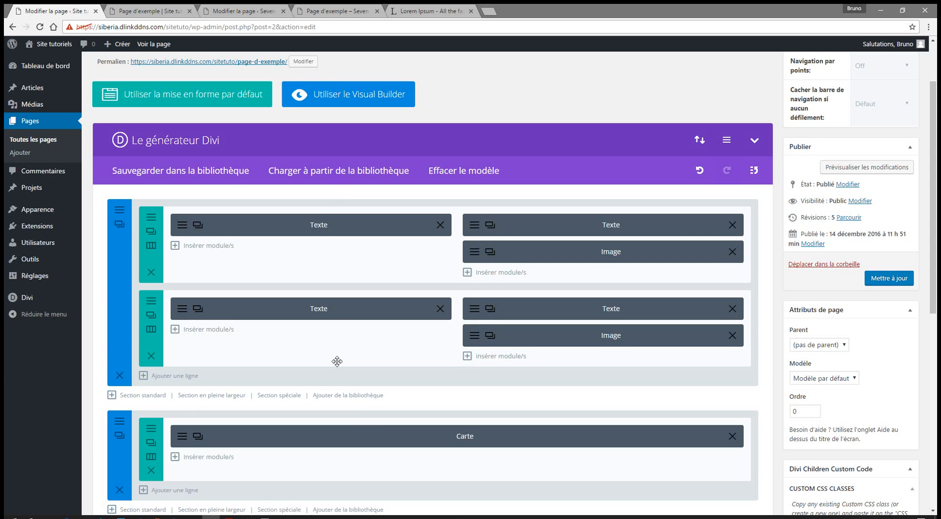
{"action": "left_click", "coordinate": [151, 442]}
{"action": "scroll", "coordinate": [505, 459], "scroll_direction": "down", "scroll_amount": 4}
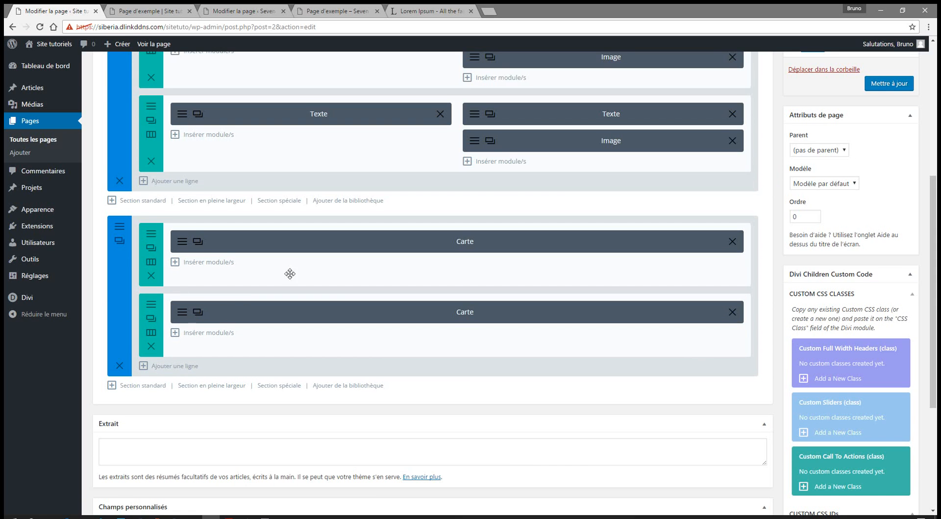
{"action": "left_click_drag", "start_coordinate": [333, 276], "coordinate": [377, 149]}
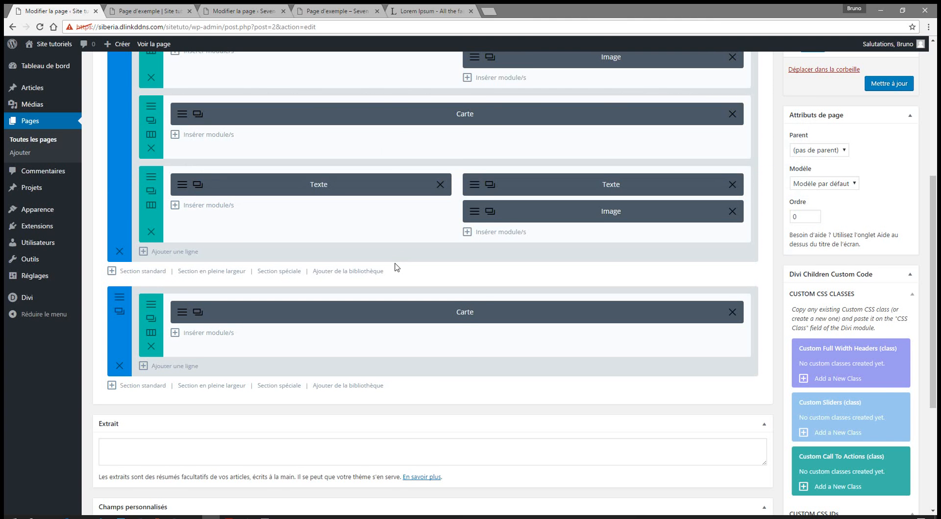
Step: Move the first row's Image module into the left column below the text, and check the new layout in the page preview
{"action": "scroll", "coordinate": [399, 264], "scroll_direction": "up", "scroll_amount": 2}
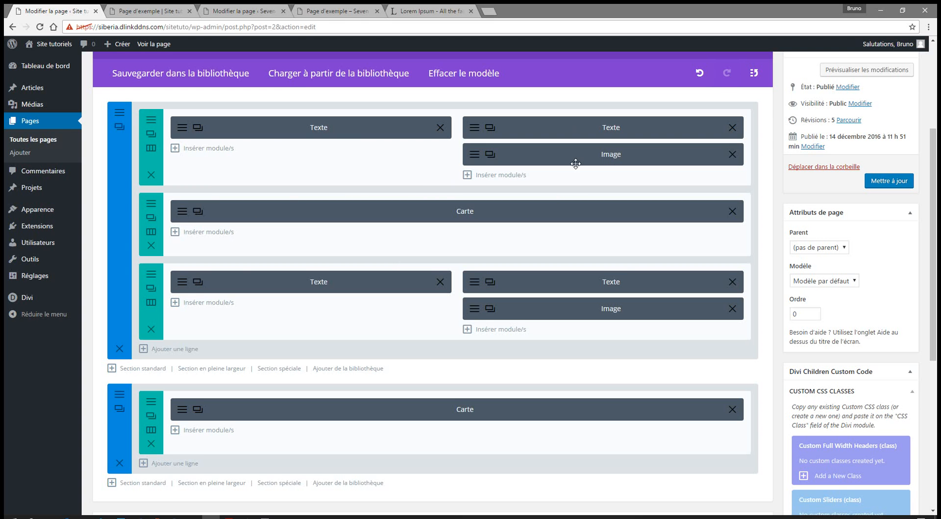
{"action": "left_click_drag", "start_coordinate": [573, 154], "coordinate": [267, 155]}
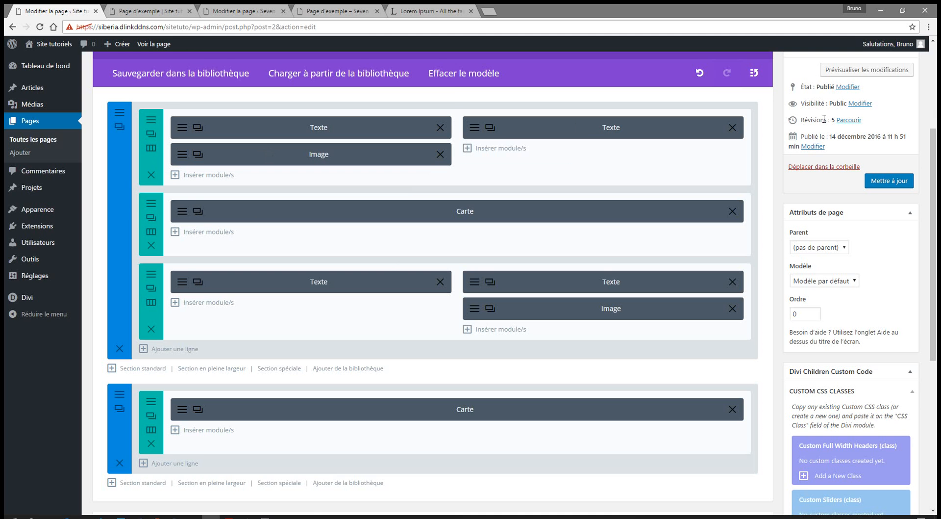
{"action": "left_click", "coordinate": [846, 71]}
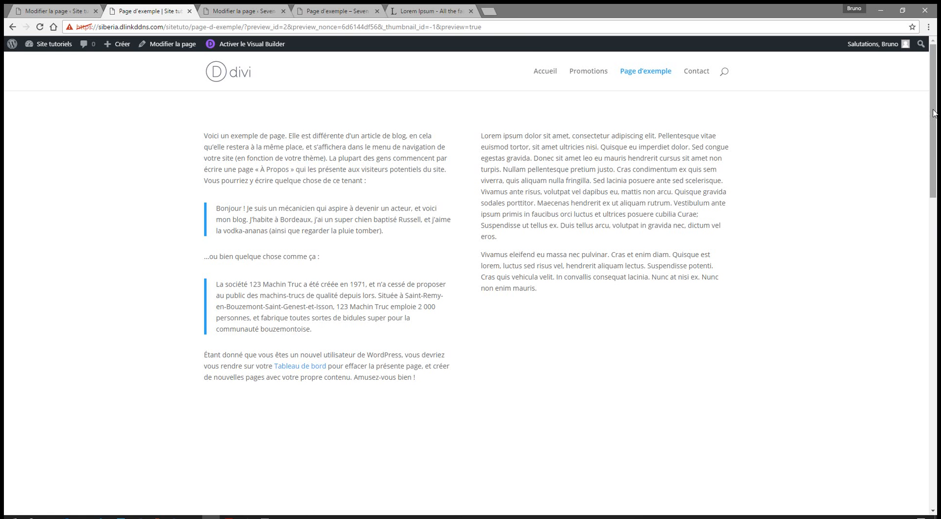
{"action": "left_click_drag", "start_coordinate": [935, 109], "coordinate": [889, 194]}
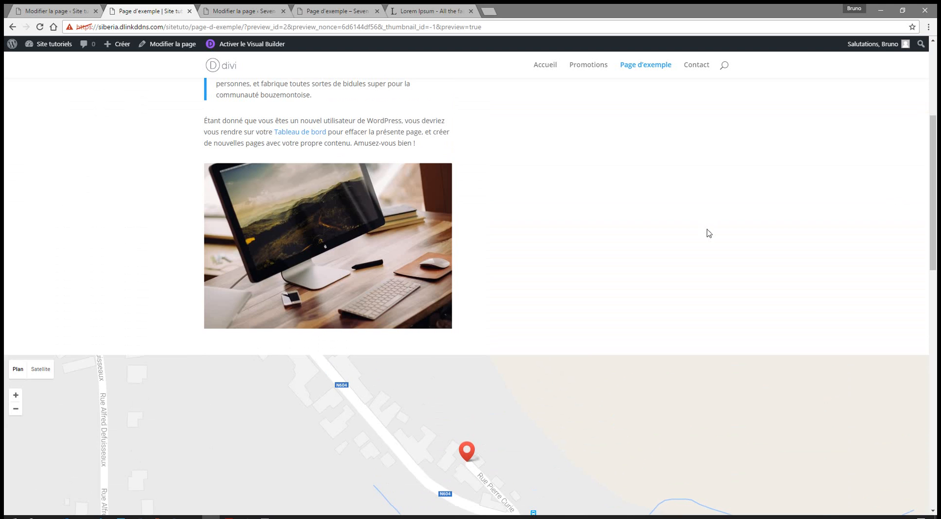
{"action": "left_click", "coordinate": [37, 11]}
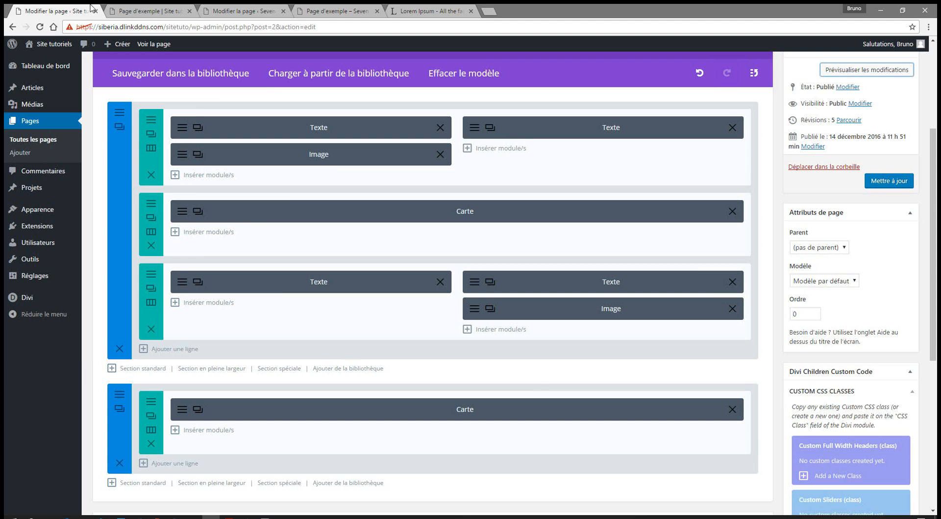
{"action": "left_click", "coordinate": [136, 9]}
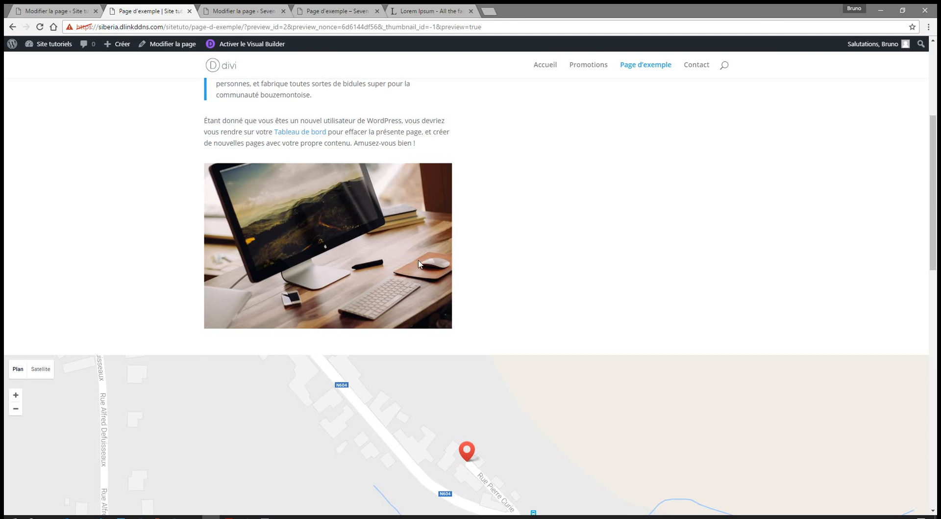
{"action": "left_click", "coordinate": [54, 11]}
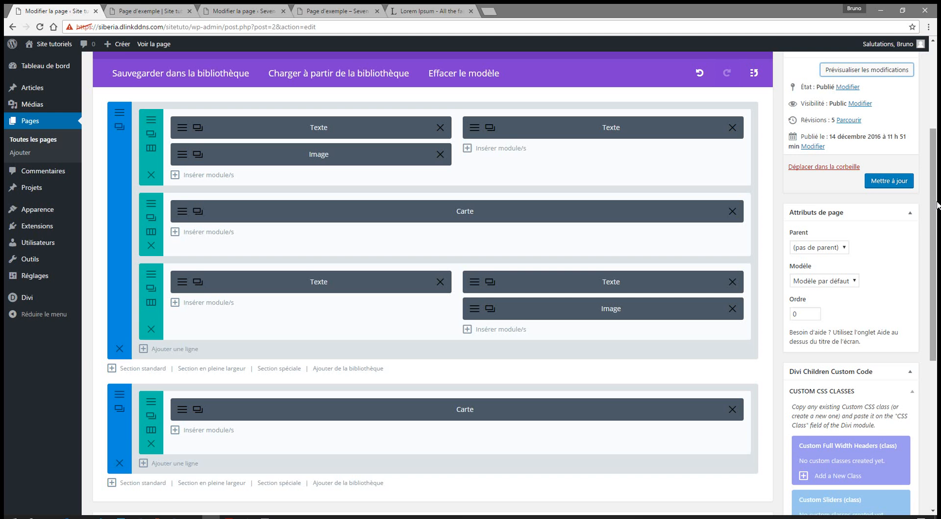
{"action": "left_click_drag", "start_coordinate": [936, 203], "coordinate": [930, 177]}
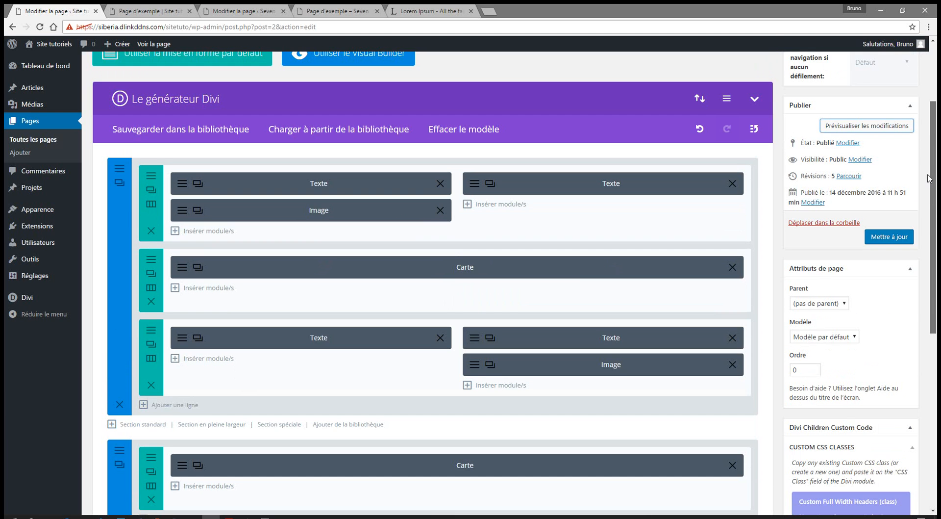
{"action": "left_click", "coordinate": [120, 9]}
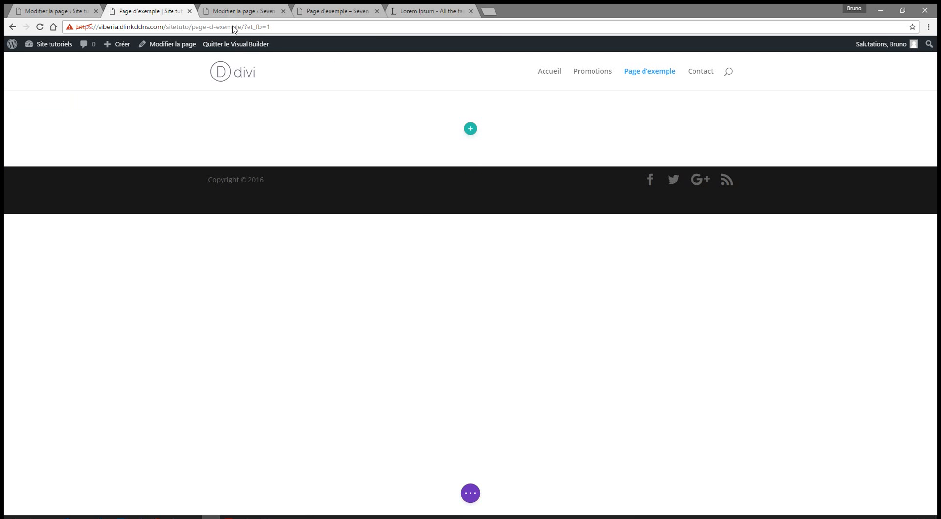
{"action": "left_click", "coordinate": [236, 45]}
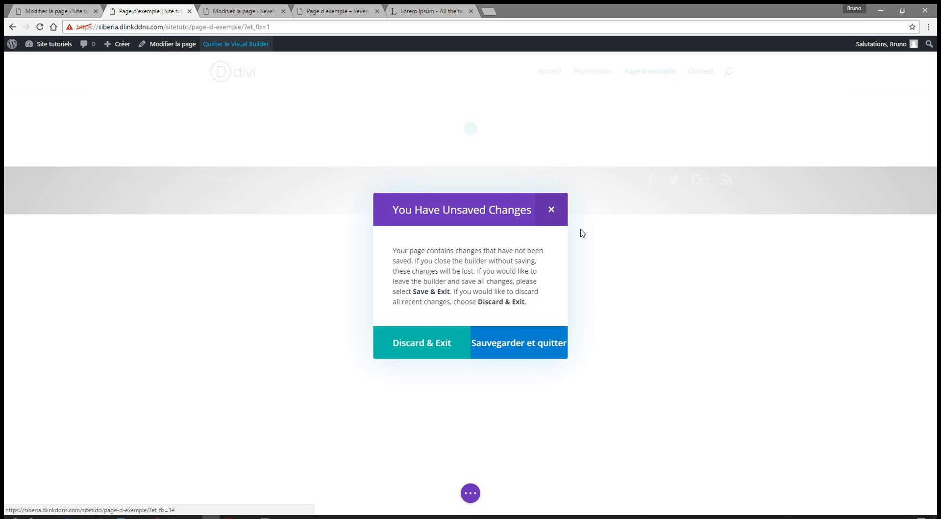
{"action": "left_click", "coordinate": [553, 209]}
{"action": "left_click", "coordinate": [26, 8]}
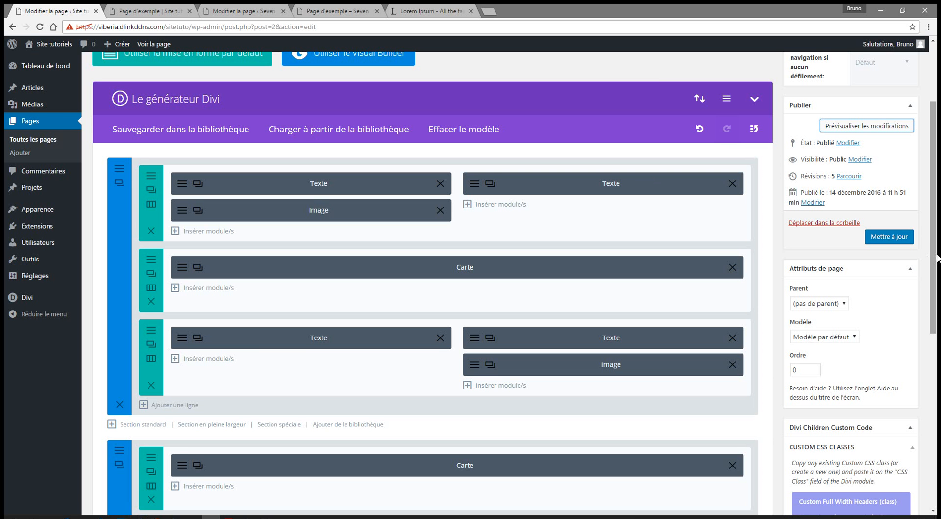
Step: Update the page, open a fresh preview of it and close the old Visual Builder tab without saving its changes
{"action": "left_click", "coordinate": [888, 237]}
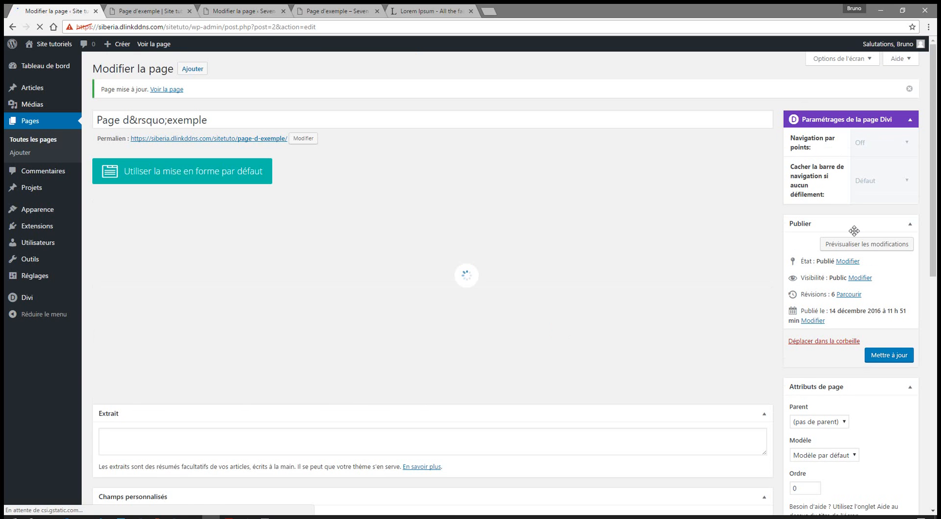
{"action": "left_click", "coordinate": [859, 246]}
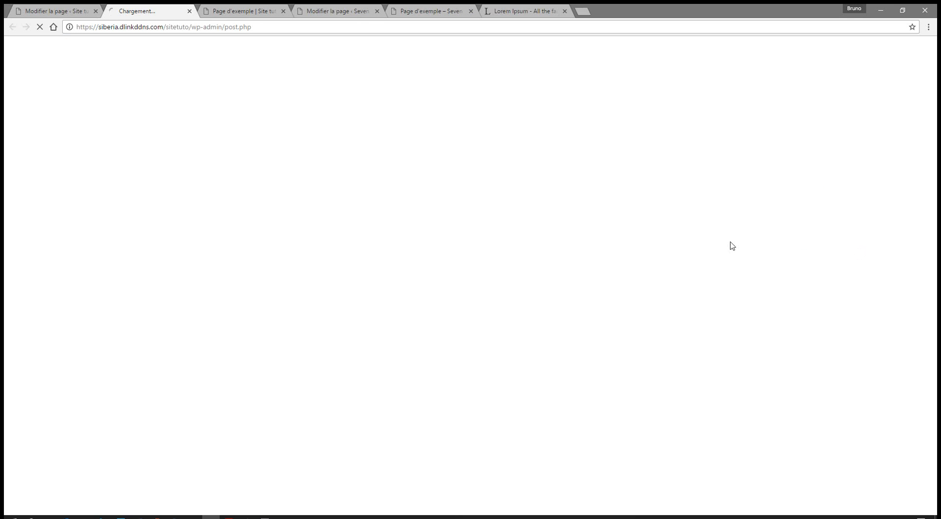
{"action": "left_click", "coordinate": [284, 11]}
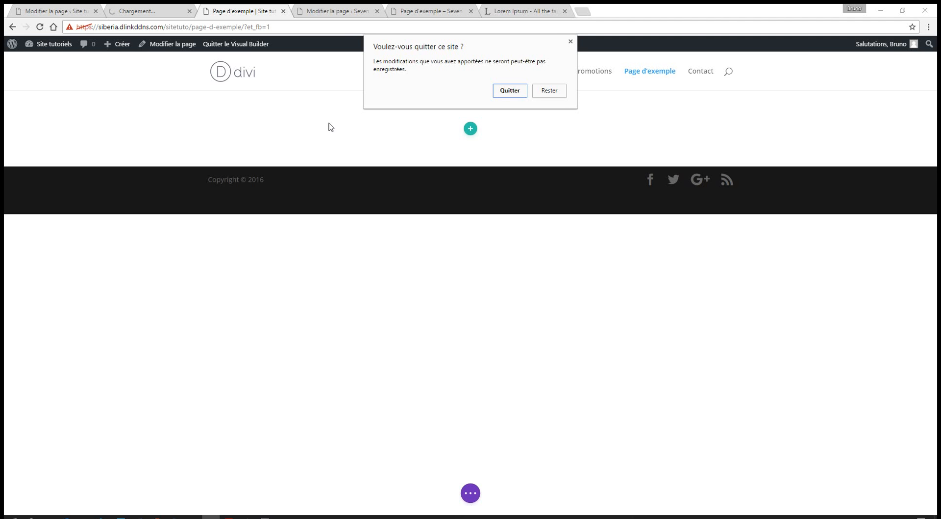
{"action": "left_click", "coordinate": [509, 91]}
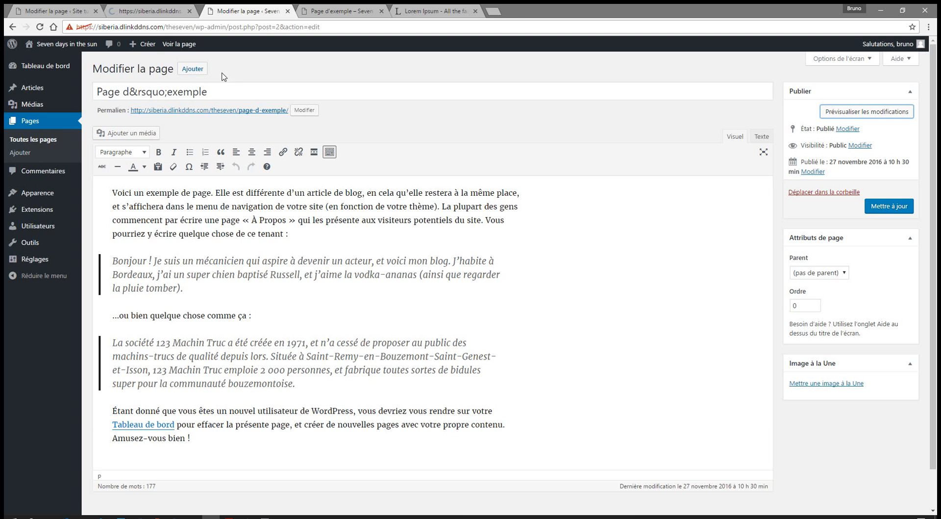
{"action": "left_click", "coordinate": [152, 12]}
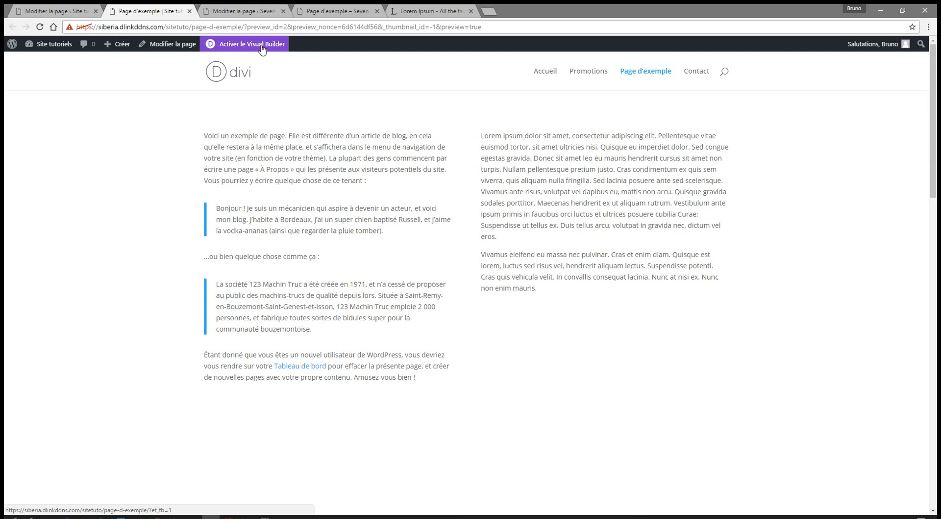
Step: Activate the Visual Builder on the previewed page and examine the editing controls of the section, row and text module
{"action": "left_click", "coordinate": [262, 48]}
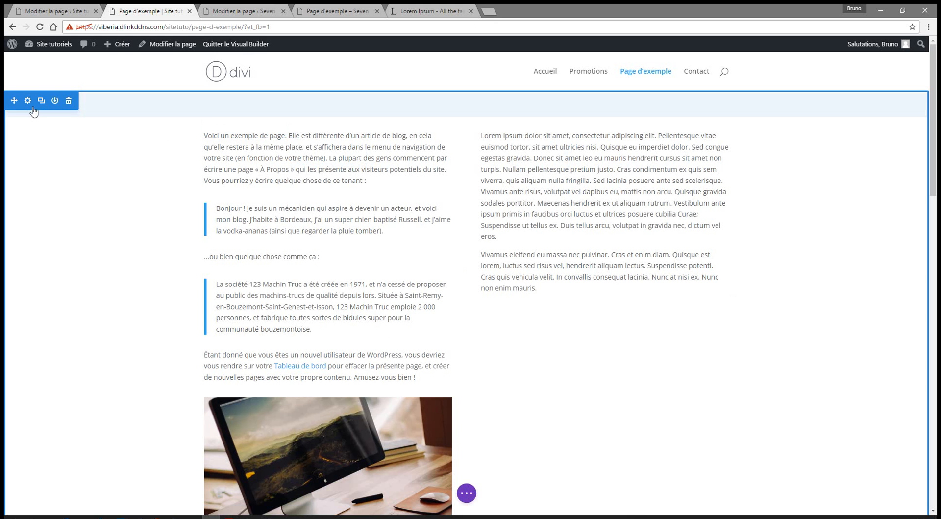
{"action": "scroll", "coordinate": [331, 211], "scroll_direction": "down", "scroll_amount": 2}
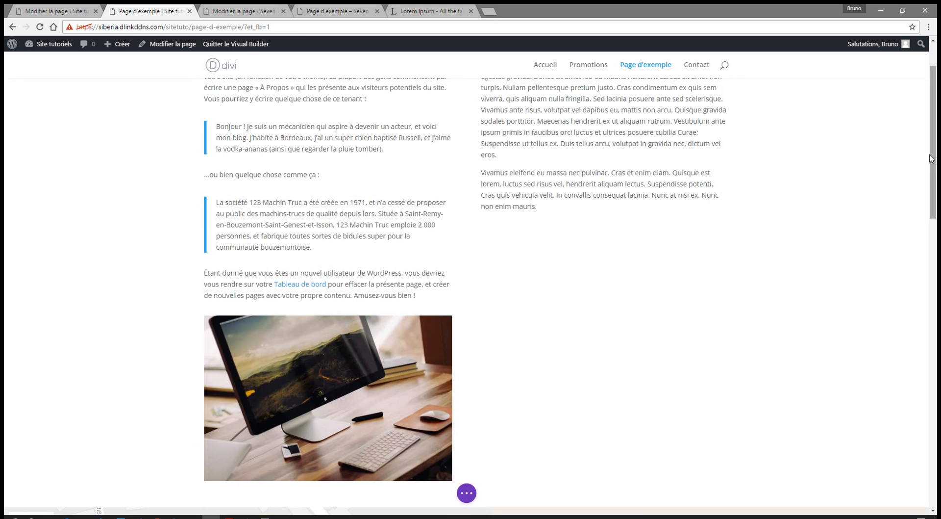
{"action": "left_click_drag", "start_coordinate": [933, 149], "coordinate": [932, 132]}
{"action": "mouse_move", "coordinate": [6, 116]}
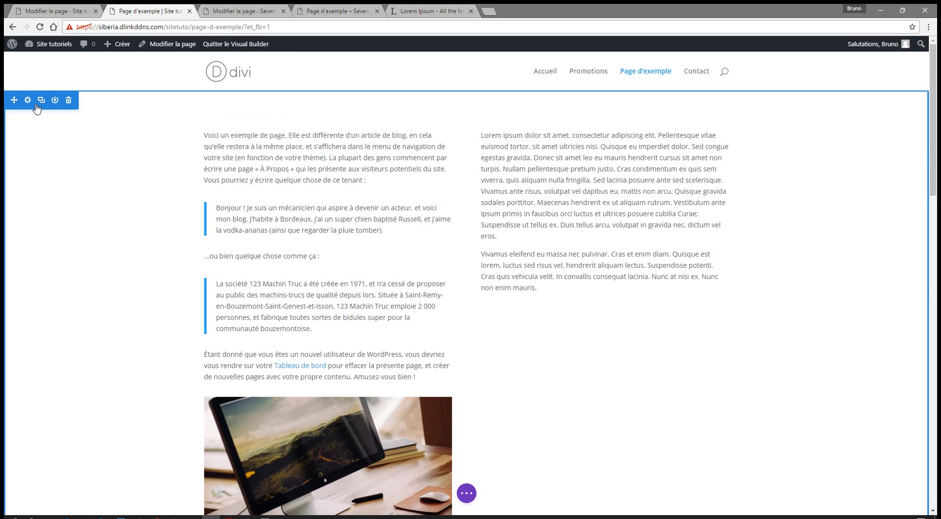
{"action": "mouse_move", "coordinate": [242, 156]}
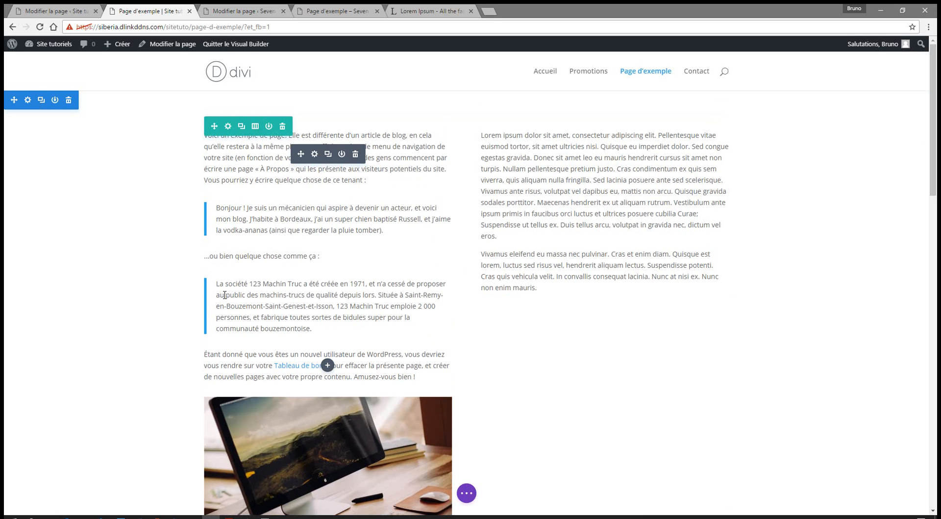
Step: Replace "123 Machin Truc" with "Ma société" at the start of the second quote, directly in the page text
{"action": "left_click_drag", "start_coordinate": [251, 283], "coordinate": [304, 278]}
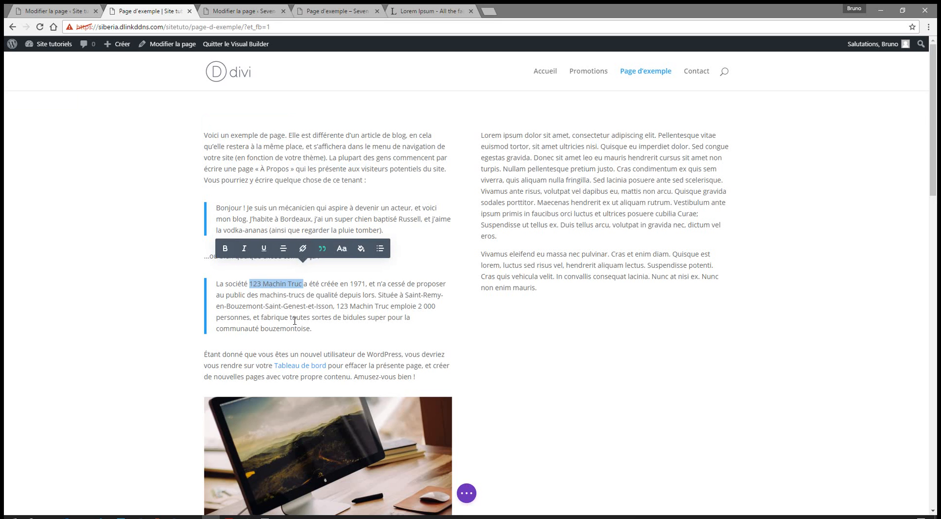
{"action": "type", "text": "Ma socie"}
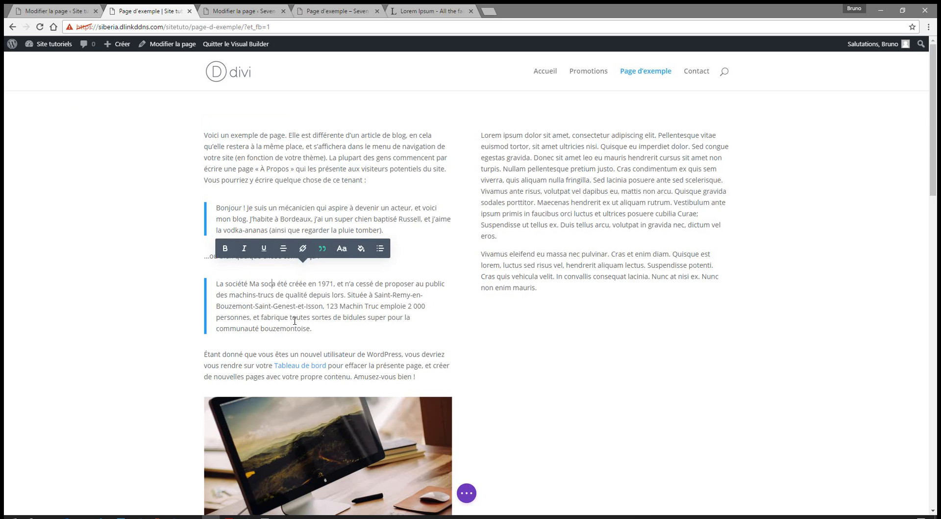
{"action": "type", "text": "té"}
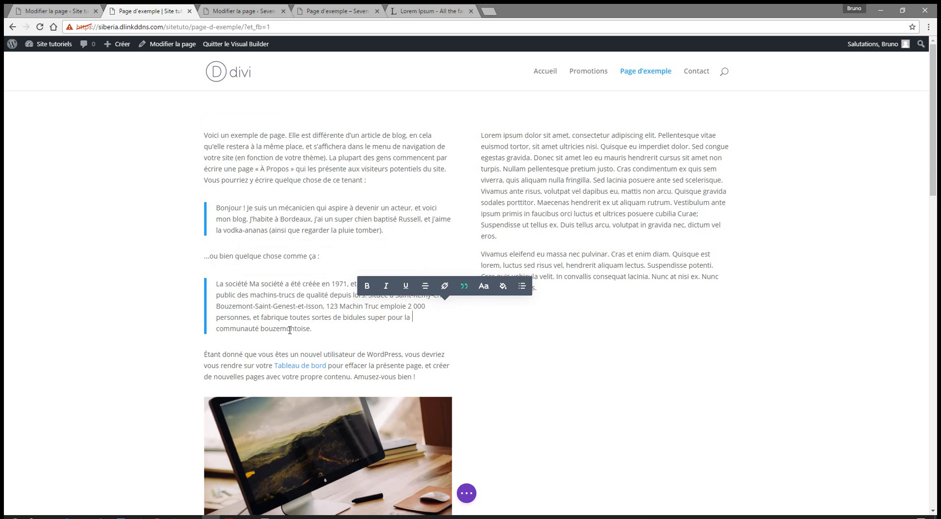
Step: Make "communauté bouzemontoise" bold in the second quote and "êtes un nouvel" italic in the paragraph below it
{"action": "left_click_drag", "start_coordinate": [216, 328], "coordinate": [309, 329]}
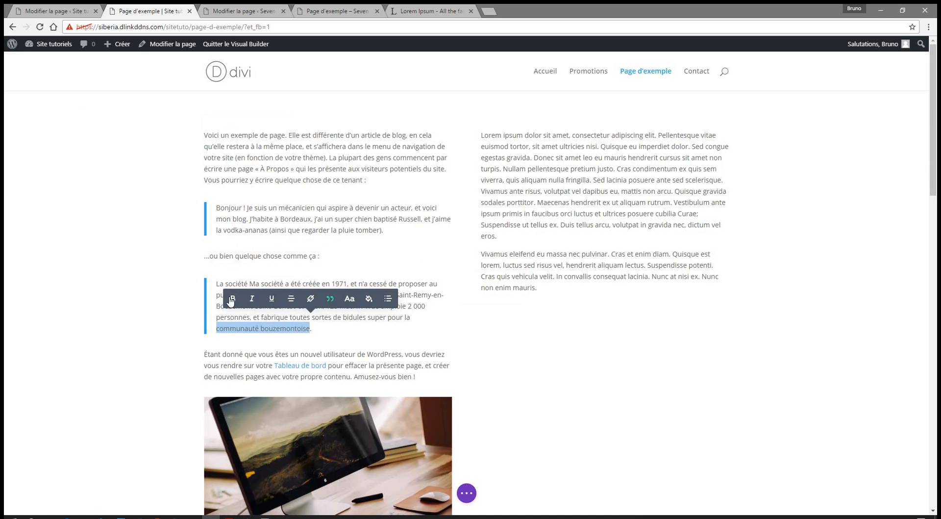
{"action": "left_click", "coordinate": [233, 299]}
{"action": "left_click_drag", "start_coordinate": [275, 353], "coordinate": [324, 354]}
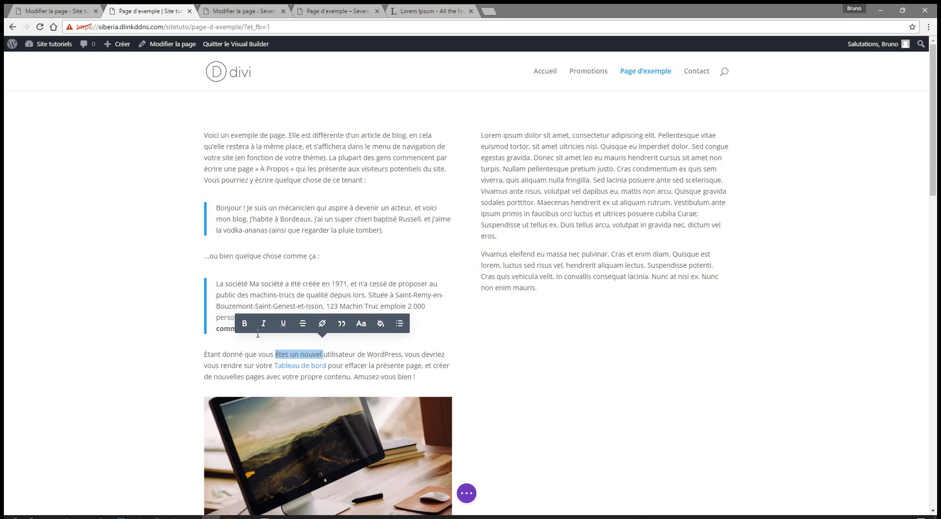
{"action": "left_click", "coordinate": [263, 325]}
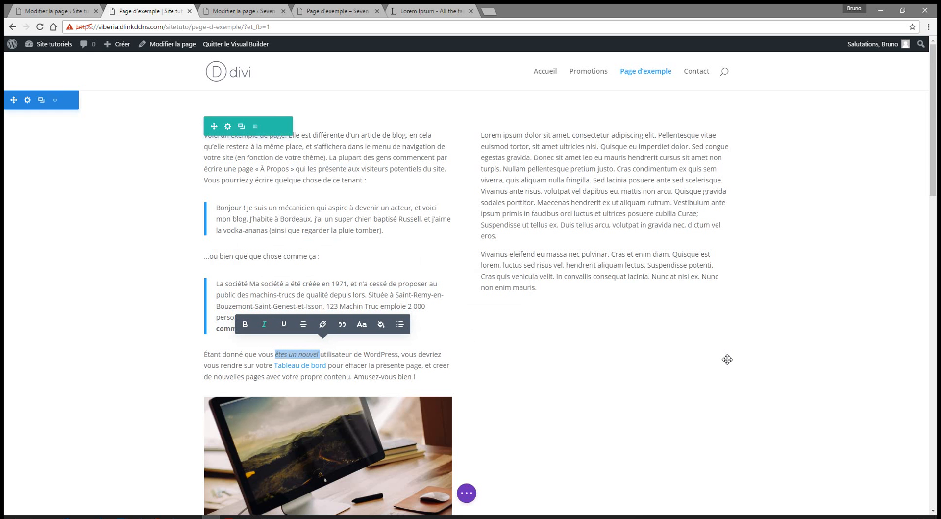
Step: Insert a new single-column row between the first text-and-image row and the map
{"action": "scroll", "coordinate": [735, 351], "scroll_direction": "down", "scroll_amount": 3}
{"action": "scroll", "coordinate": [733, 349], "scroll_direction": "down", "scroll_amount": 4}
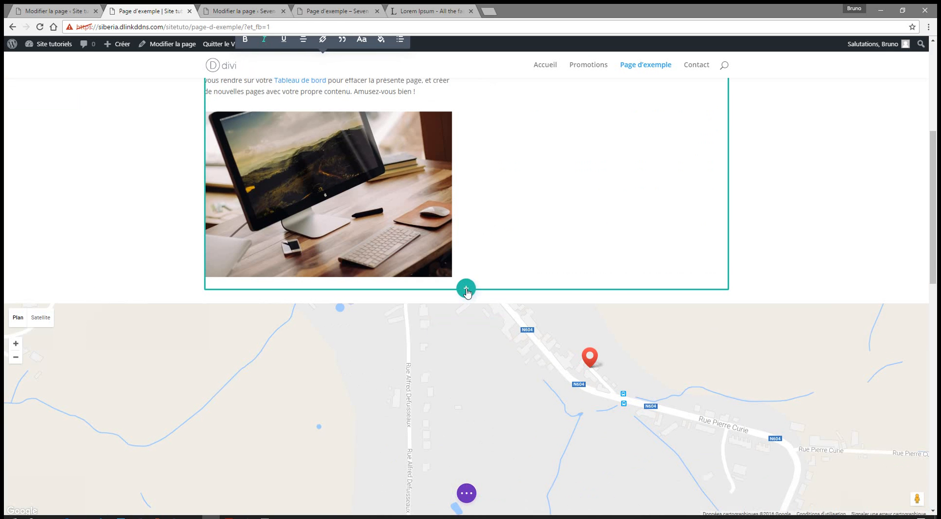
{"action": "left_click", "coordinate": [466, 289]}
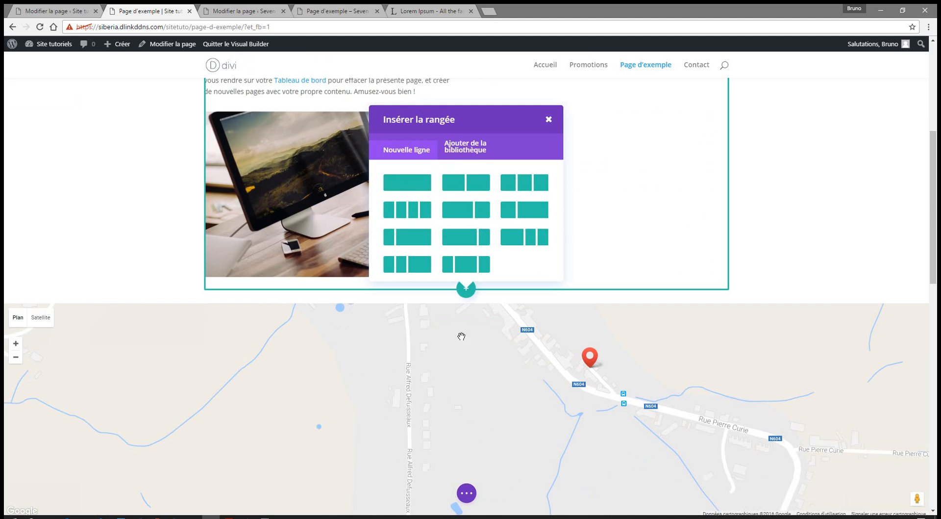
{"action": "left_click", "coordinate": [414, 188]}
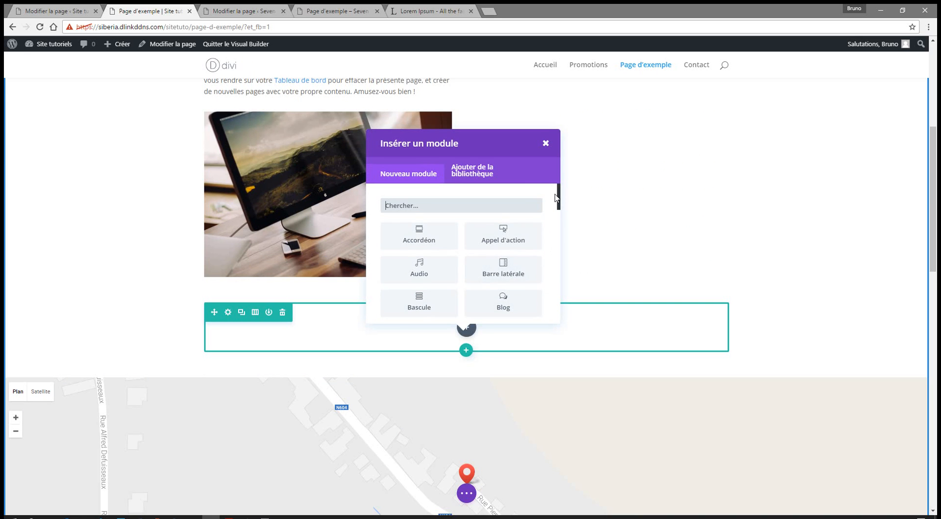
Step: Add an Image module to the new row with the truck picture 4EE718D7D9.jpg from the media library, and save its settings
{"action": "left_click_drag", "start_coordinate": [558, 194], "coordinate": [552, 255]}
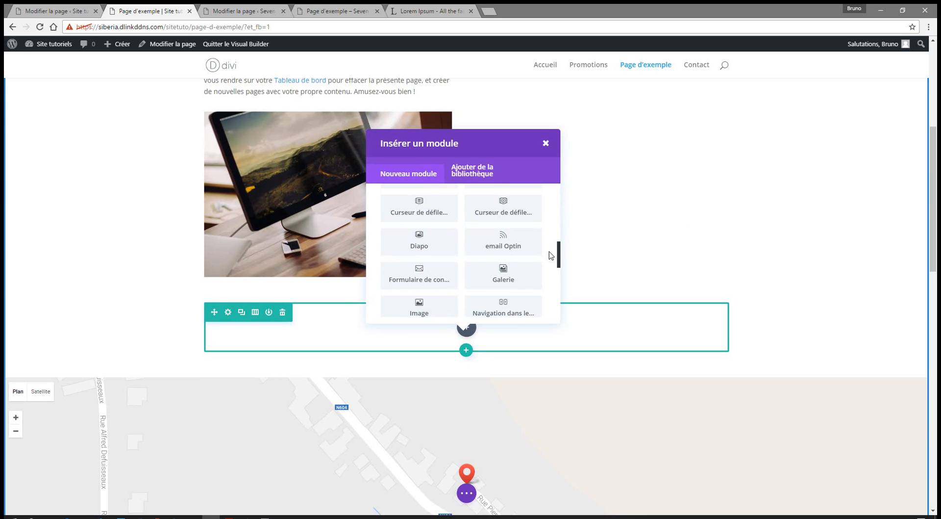
{"action": "left_click", "coordinate": [420, 292]}
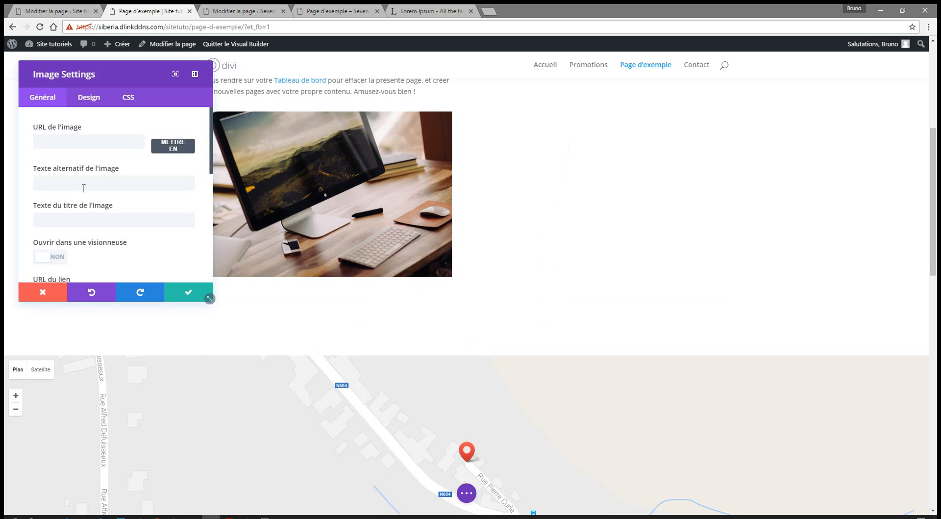
{"action": "left_click", "coordinate": [165, 145]}
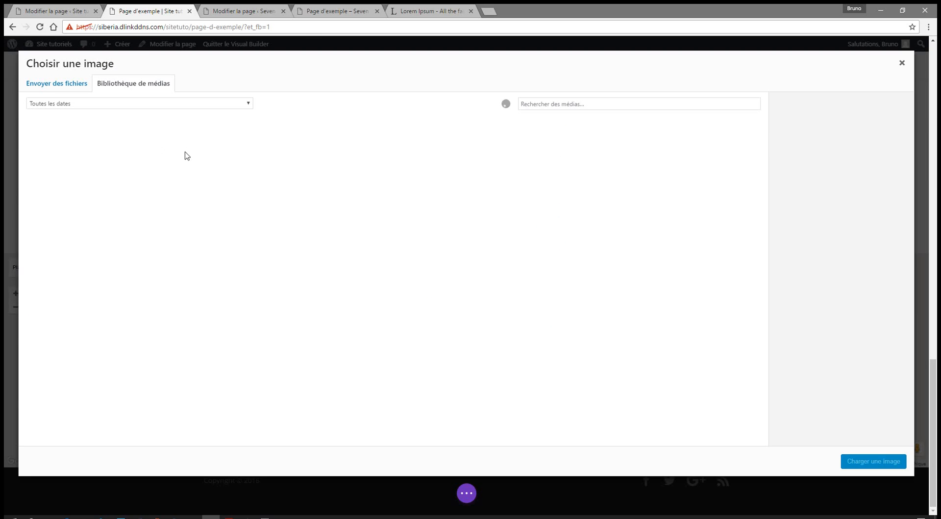
{"action": "left_click", "coordinate": [284, 156]}
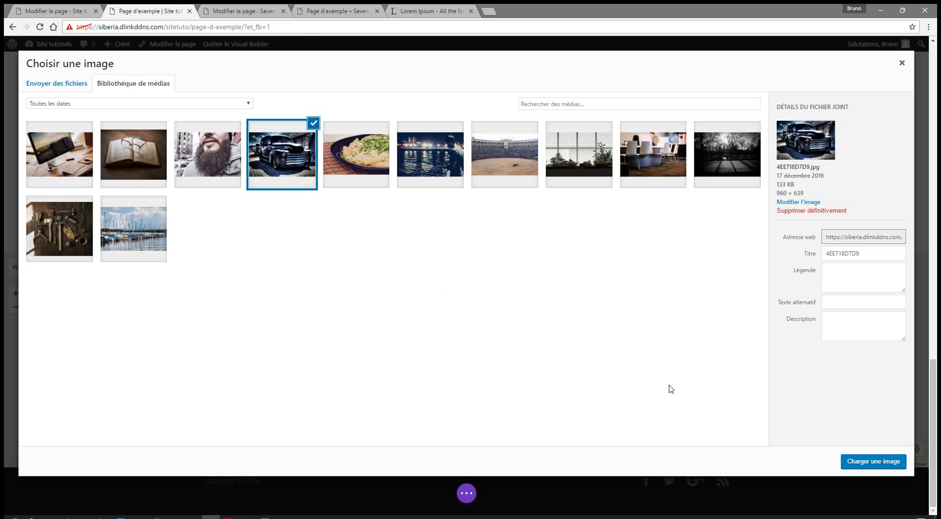
{"action": "left_click", "coordinate": [852, 461]}
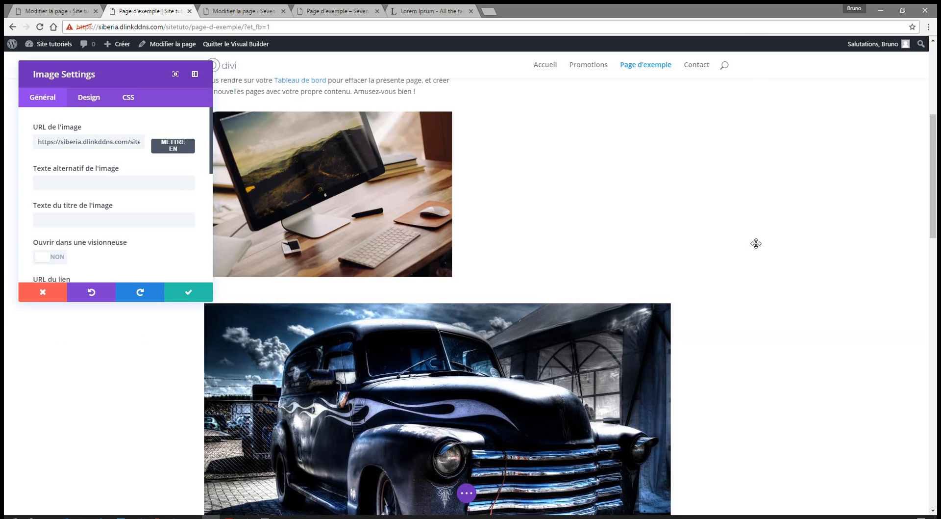
{"action": "left_click", "coordinate": [190, 294]}
{"action": "scroll", "coordinate": [847, 252], "scroll_direction": "down", "scroll_amount": 1}
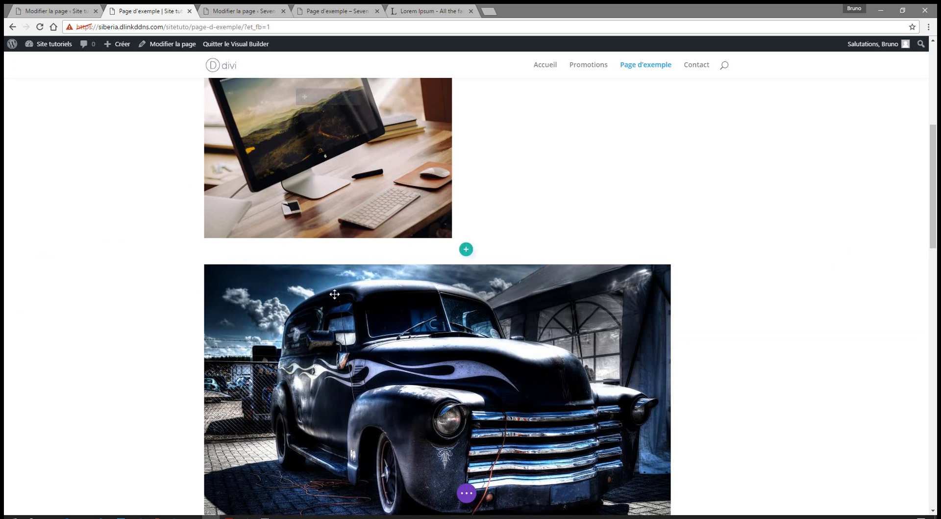
Step: Save the example page in the Visual Builder and exit to its published view
{"action": "scroll", "coordinate": [821, 224], "scroll_direction": "down", "scroll_amount": 2}
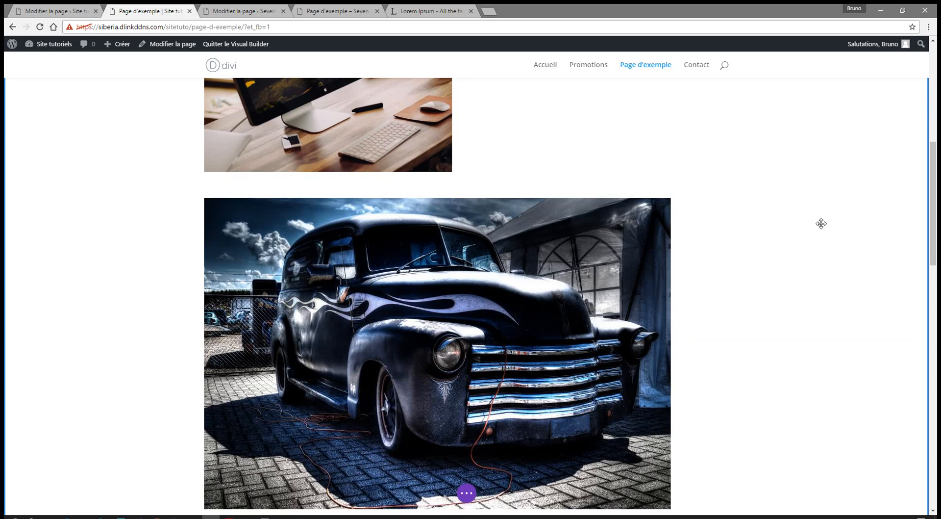
{"action": "scroll", "coordinate": [821, 223], "scroll_direction": "down", "scroll_amount": 8}
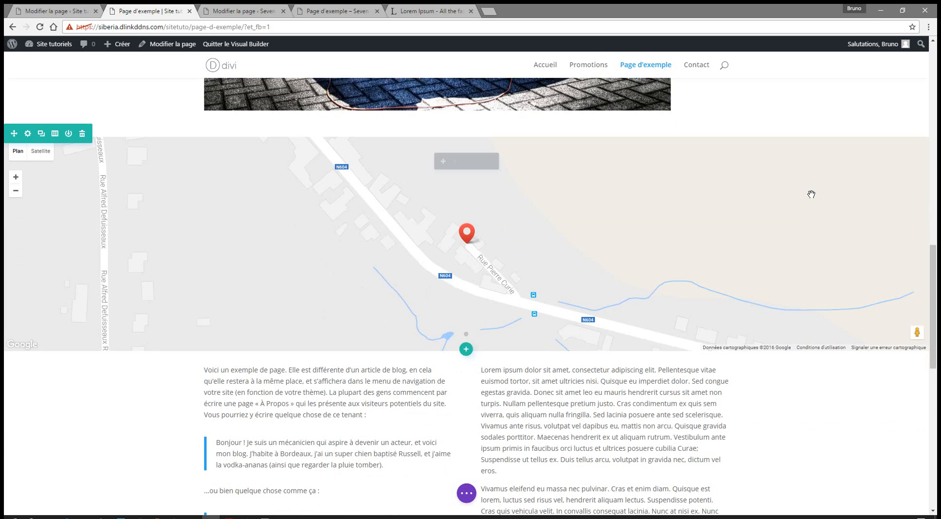
{"action": "left_click", "coordinate": [467, 500]}
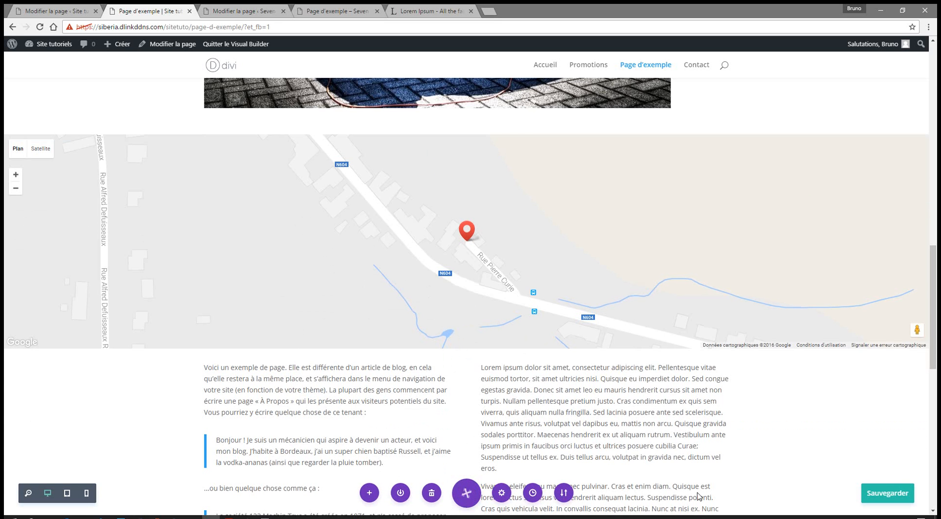
{"action": "left_click", "coordinate": [885, 496]}
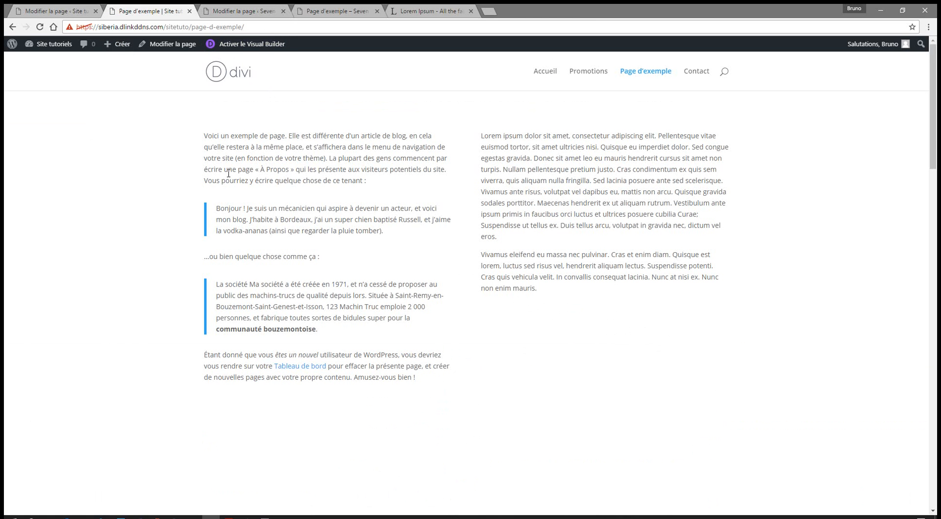
Step: Compare the published example page with its row and module structure in the back-end Divi builder
{"action": "mouse_move", "coordinate": [936, 101]}
{"action": "left_mouse_down"}
{"action": "mouse_move", "coordinate": [926, 194]}
{"action": "mouse_move", "coordinate": [937, 446]}
{"action": "mouse_move", "coordinate": [937, 88]}
{"action": "left_mouse_up"}
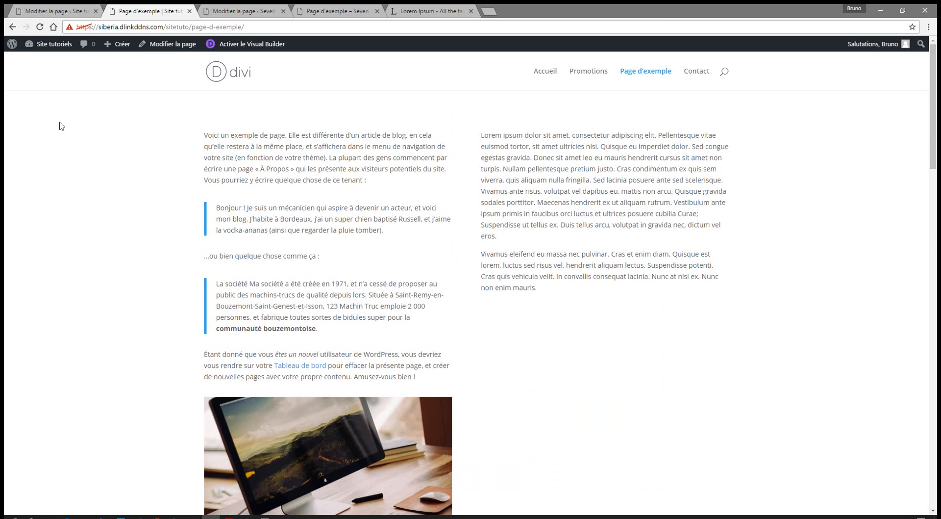
{"action": "left_click", "coordinate": [59, 11]}
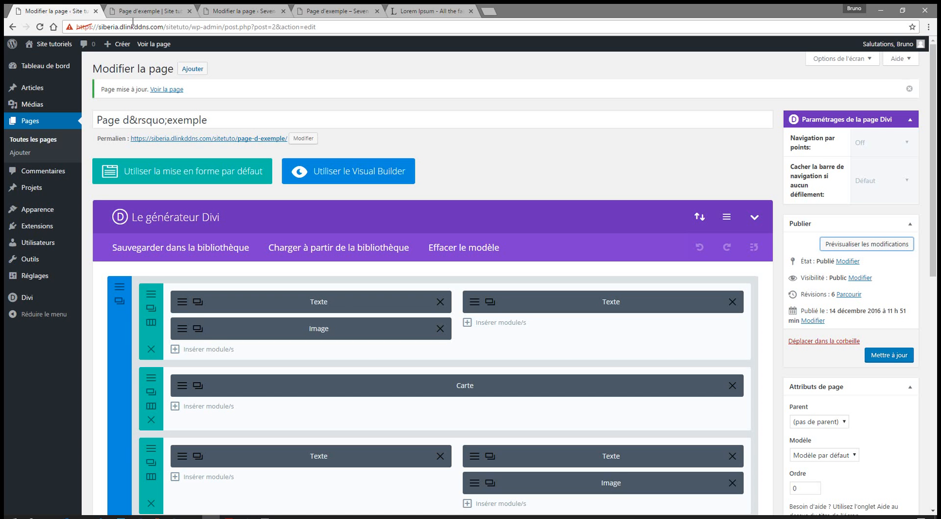
{"action": "left_click", "coordinate": [151, 10]}
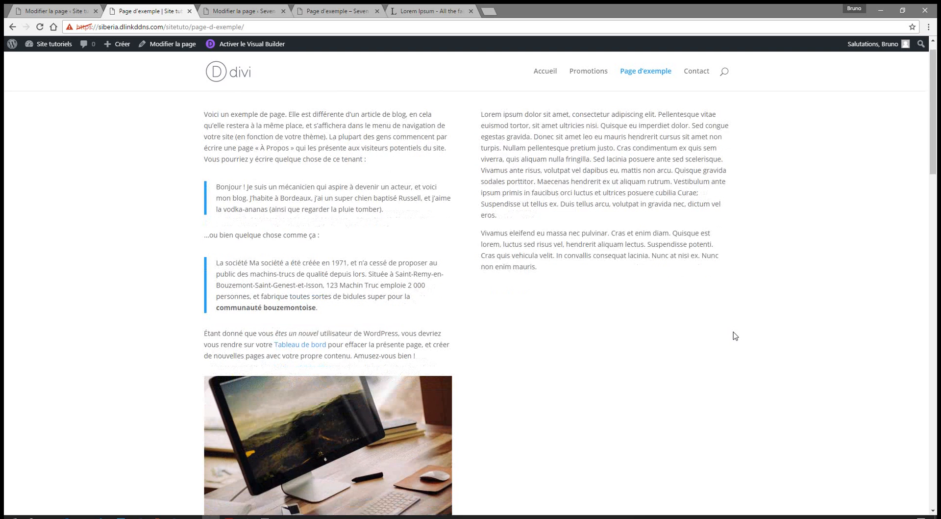
{"action": "scroll", "coordinate": [731, 331], "scroll_direction": "down", "scroll_amount": 4}
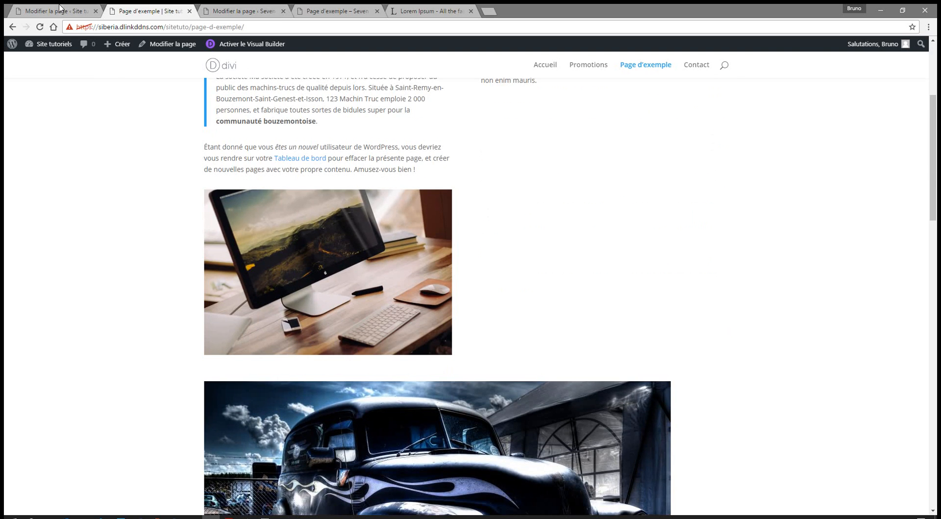
{"action": "left_click", "coordinate": [59, 7]}
{"action": "scroll", "coordinate": [573, 147], "scroll_direction": "down", "scroll_amount": 4}
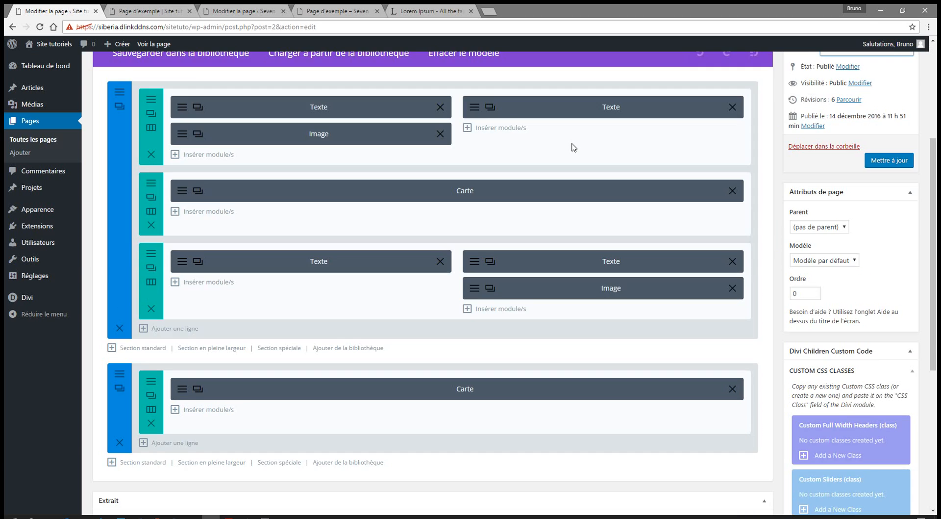
{"action": "scroll", "coordinate": [573, 145], "scroll_direction": "down", "scroll_amount": 4}
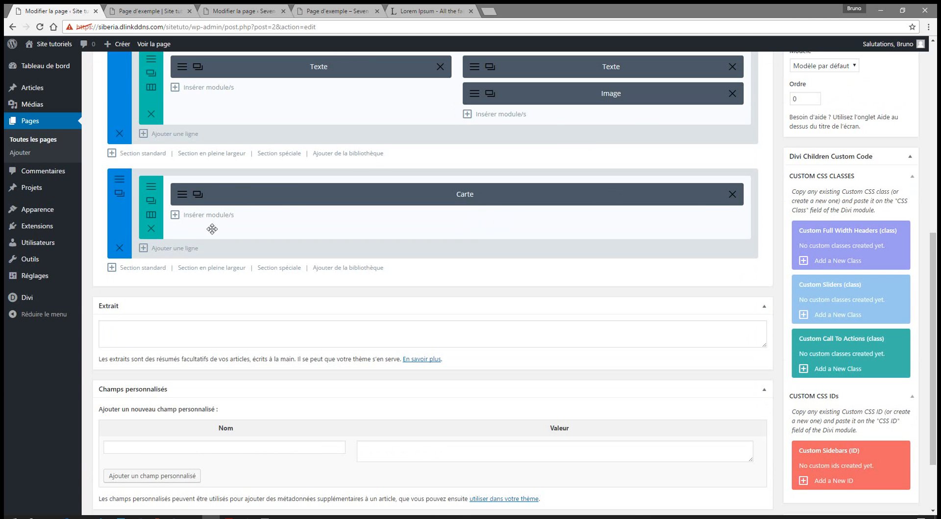
Step: Look through Divi's general theme options, including the social icon settings, and open the Divi library
{"action": "mouse_move", "coordinate": [37, 303]}
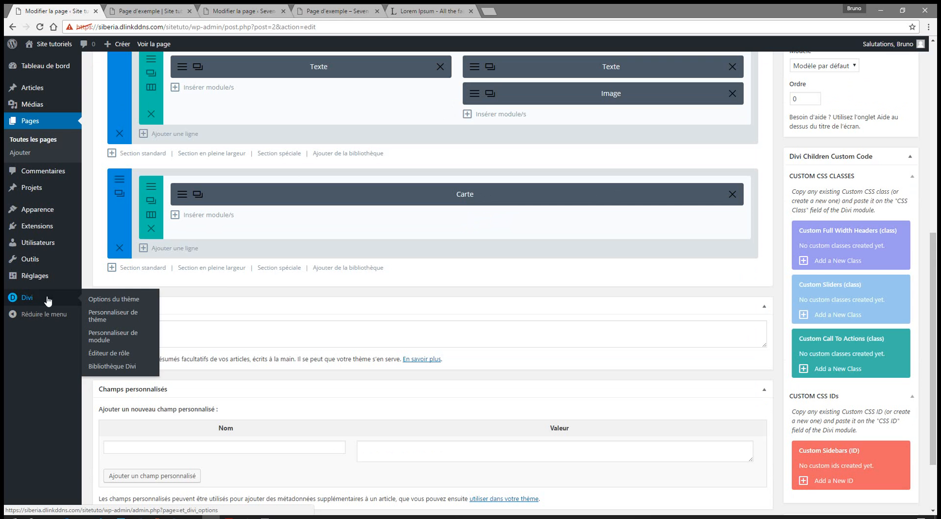
{"action": "left_click", "coordinate": [116, 299]}
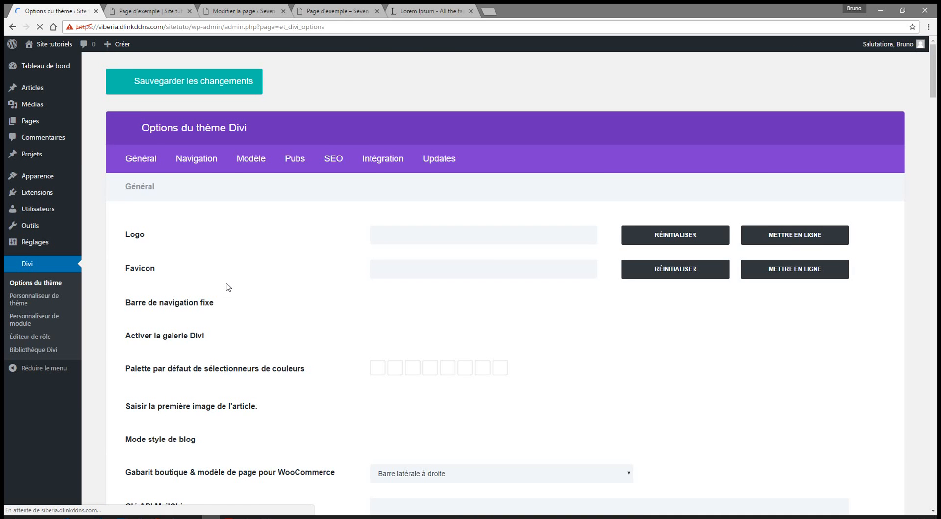
{"action": "scroll", "coordinate": [682, 407], "scroll_direction": "down", "scroll_amount": 2}
{"action": "scroll", "coordinate": [682, 412], "scroll_direction": "down", "scroll_amount": 8}
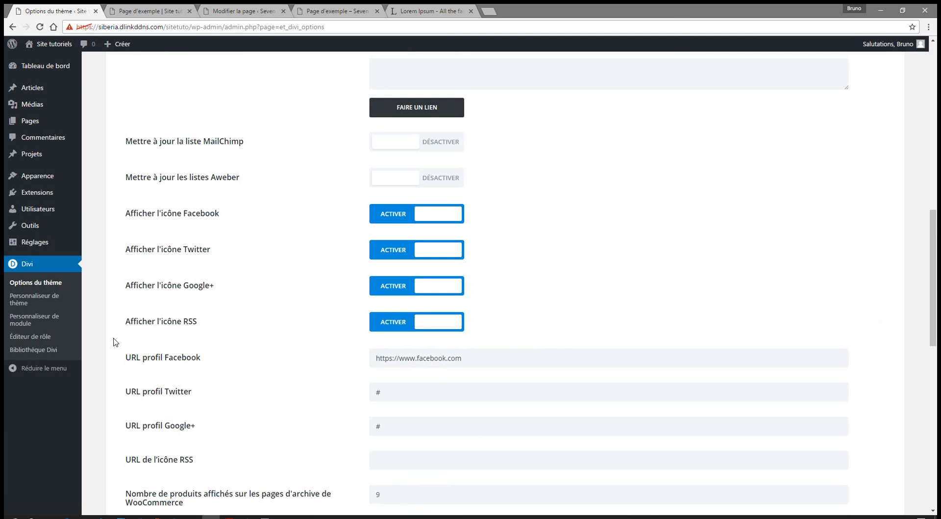
{"action": "left_click", "coordinate": [44, 357]}
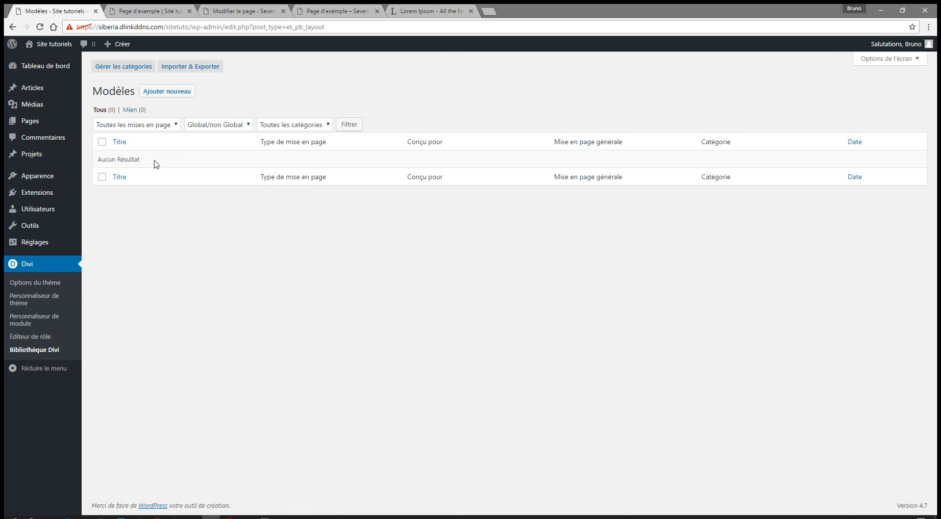
Step: Open the example page in the back-end builder and save its last map section to the library as "Carte dessous"
{"action": "left_click", "coordinate": [141, 11]}
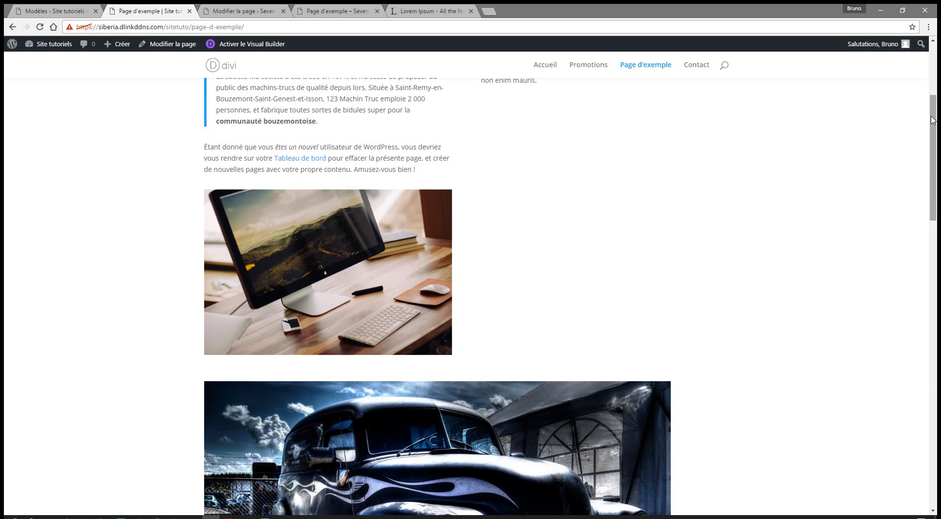
{"action": "left_click_drag", "start_coordinate": [932, 120], "coordinate": [932, 204]}
{"action": "left_click", "coordinate": [178, 46]}
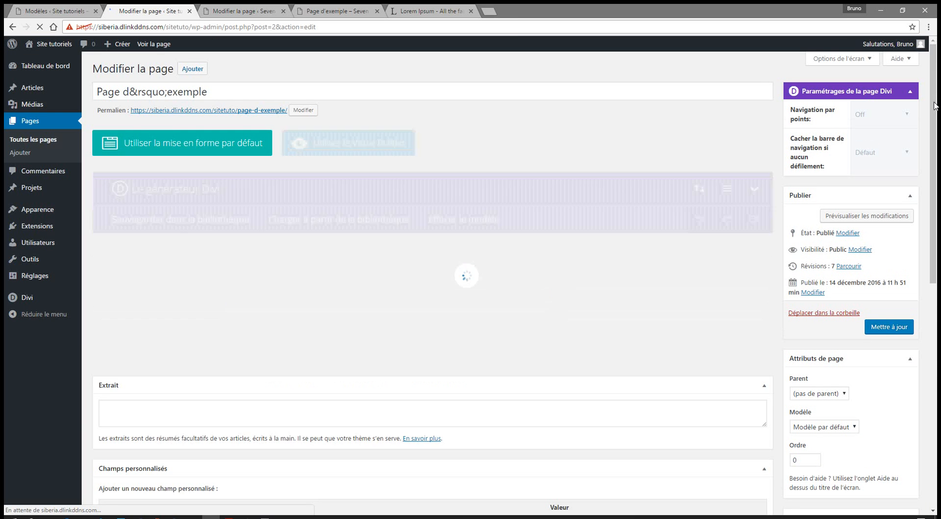
{"action": "left_click_drag", "start_coordinate": [934, 106], "coordinate": [935, 253]}
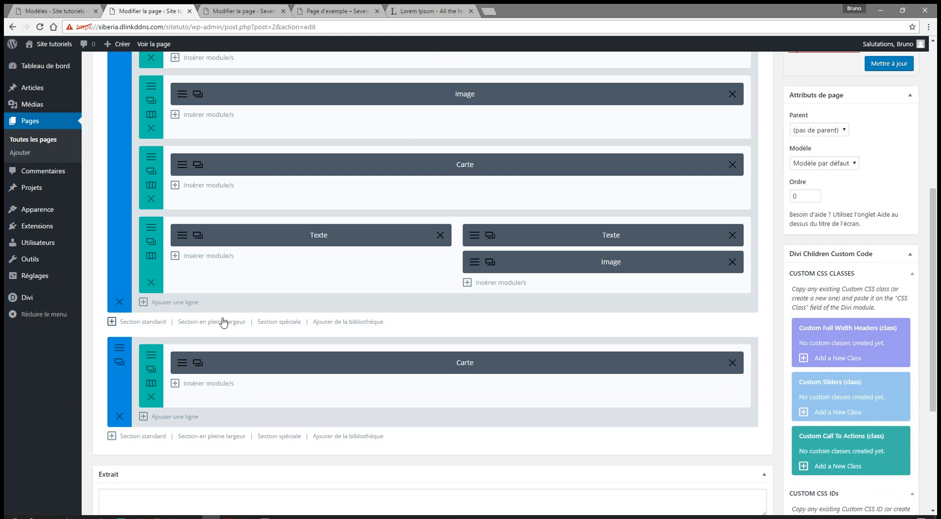
{"action": "left_click", "coordinate": [119, 351]}
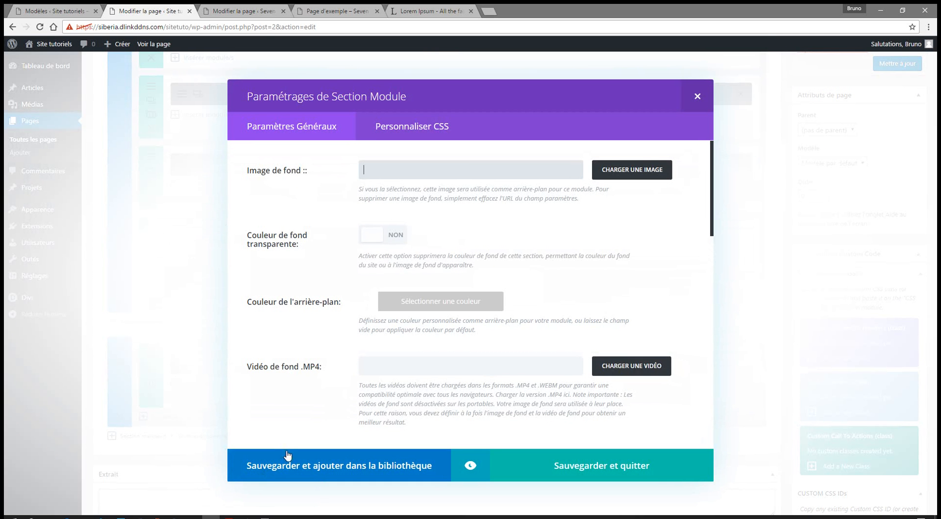
{"action": "left_click", "coordinate": [362, 469]}
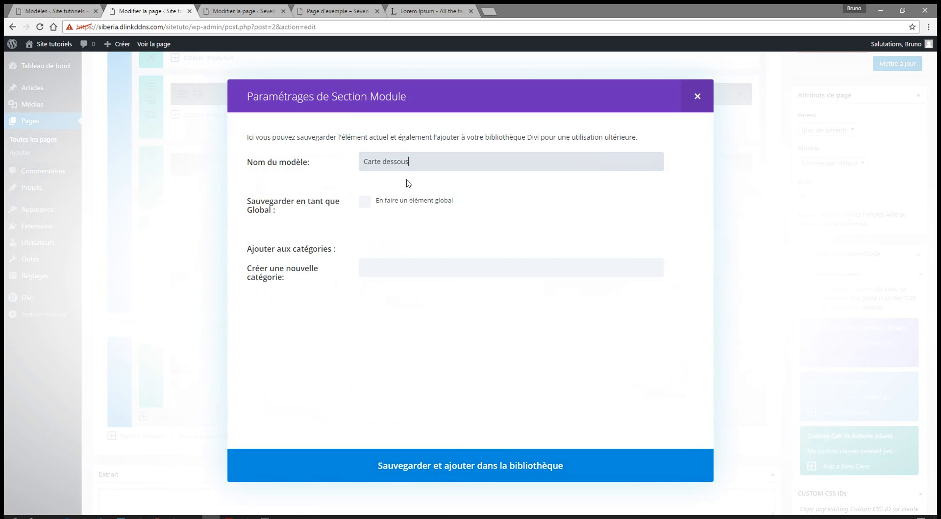
{"action": "left_click", "coordinate": [505, 471]}
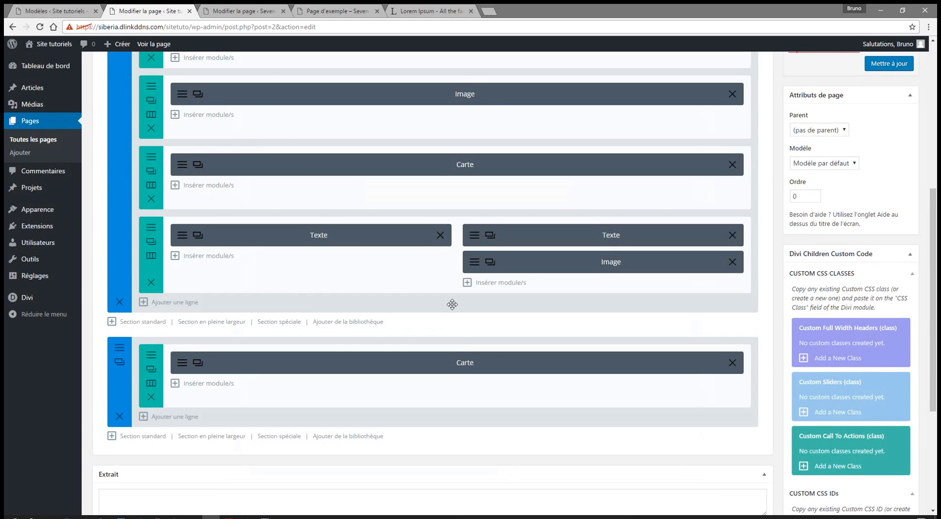
Step: Update the example page and review its images, maps and text in the published view
{"action": "scroll", "coordinate": [452, 304], "scroll_direction": "up", "scroll_amount": 4}
{"action": "scroll", "coordinate": [452, 304], "scroll_direction": "up", "scroll_amount": 1}
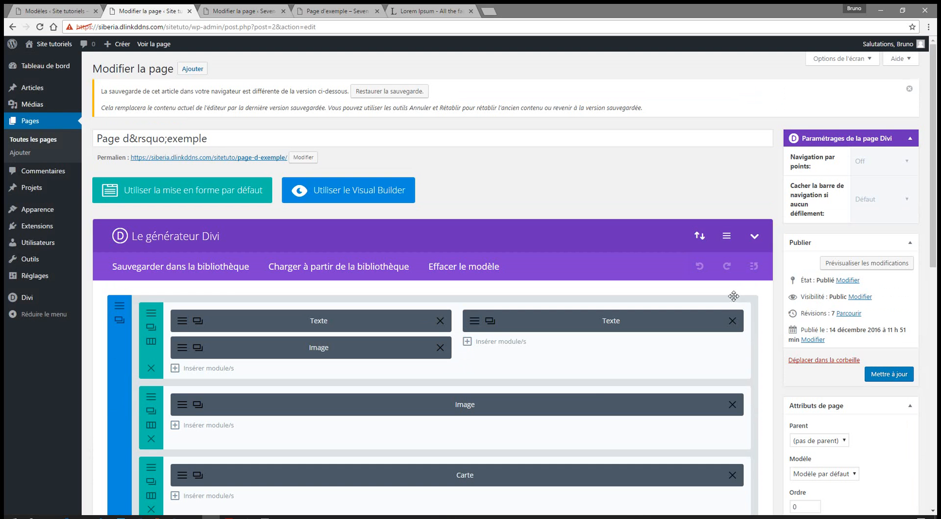
{"action": "left_click", "coordinate": [888, 378]}
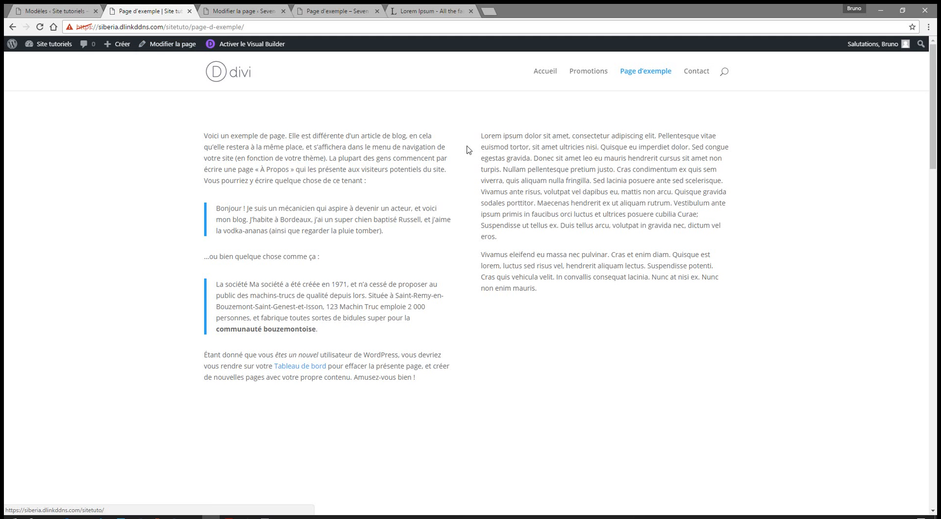
{"action": "scroll", "coordinate": [872, 176], "scroll_direction": "down", "scroll_amount": 2}
{"action": "scroll", "coordinate": [871, 175], "scroll_direction": "down", "scroll_amount": 15}
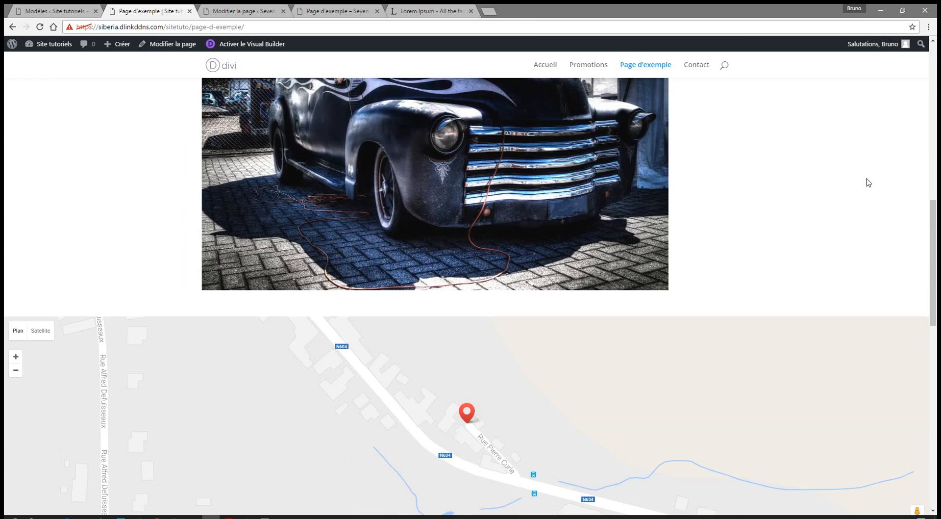
{"action": "scroll", "coordinate": [863, 184], "scroll_direction": "down", "scroll_amount": 1}
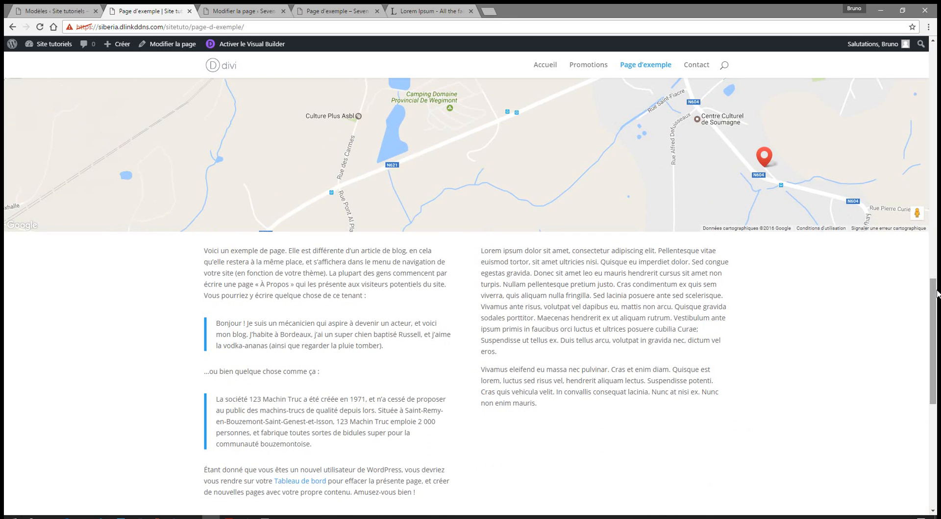
{"action": "left_click_drag", "start_coordinate": [937, 293], "coordinate": [936, 83]}
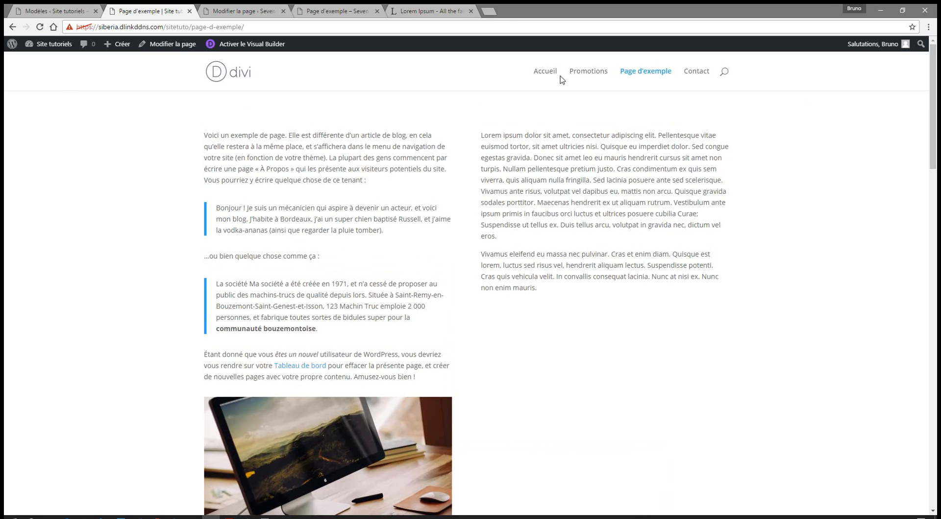
Step: Open the Accueil page in the back-end builder and insert the library section "Carte dessous" below its last section
{"action": "left_click", "coordinate": [537, 77]}
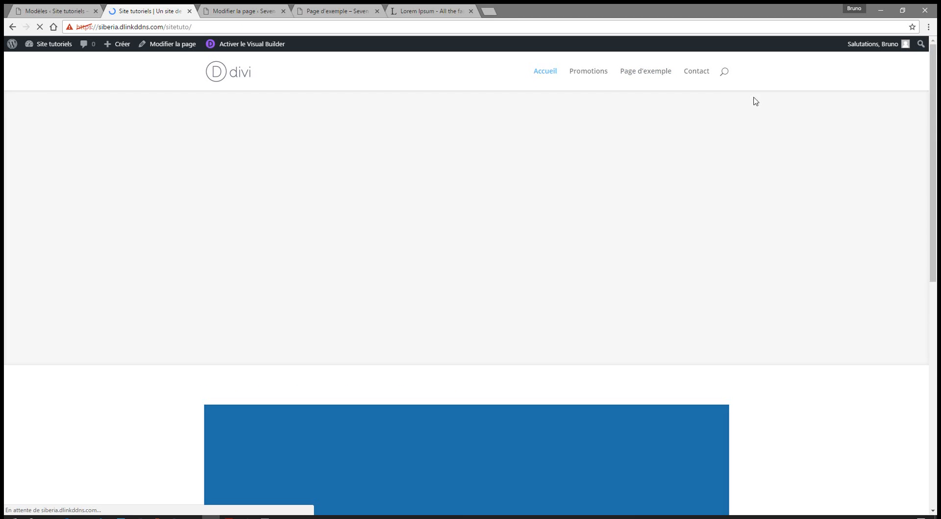
{"action": "scroll", "coordinate": [579, 414], "scroll_direction": "down", "scroll_amount": 10}
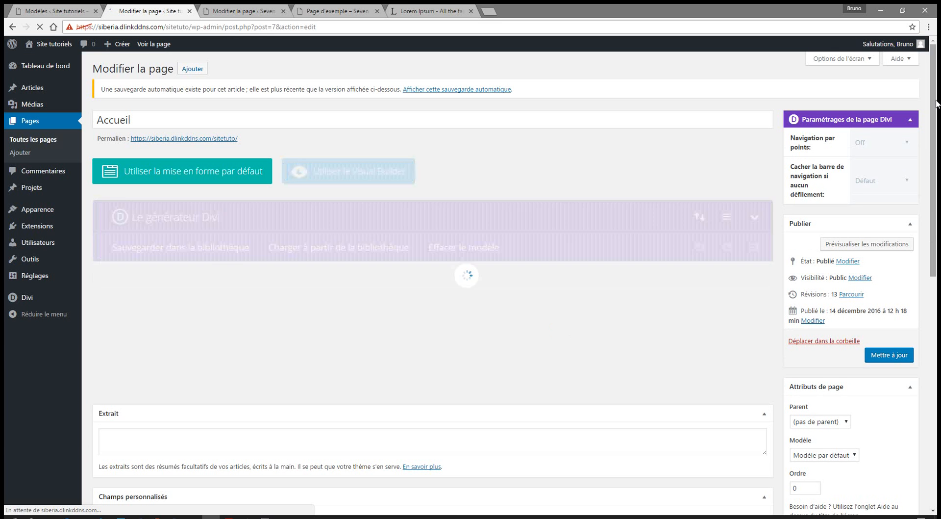
{"action": "left_click_drag", "start_coordinate": [936, 105], "coordinate": [937, 292]}
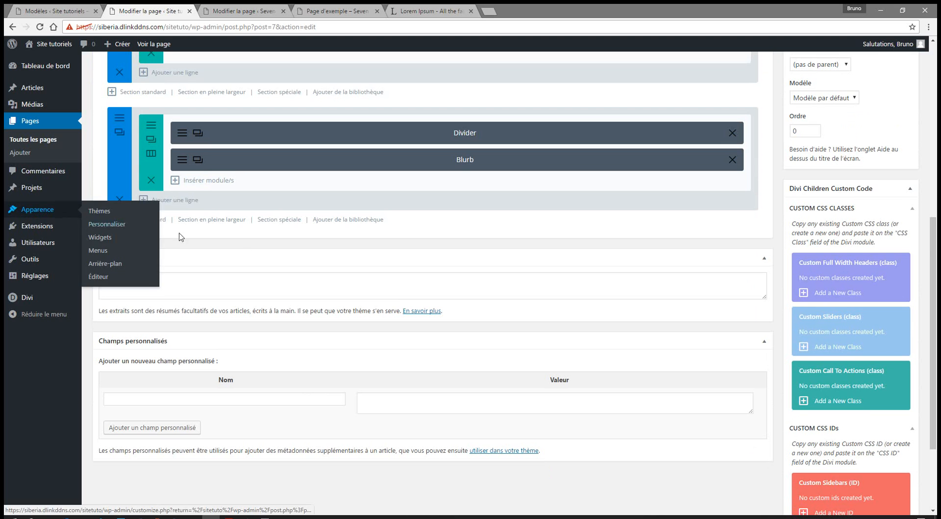
{"action": "left_click", "coordinate": [338, 221]}
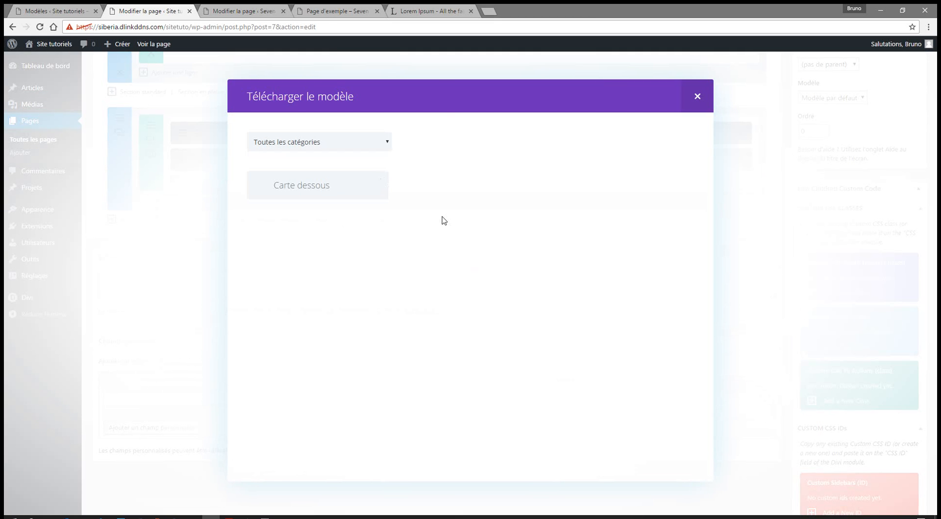
{"action": "left_click", "coordinate": [301, 191]}
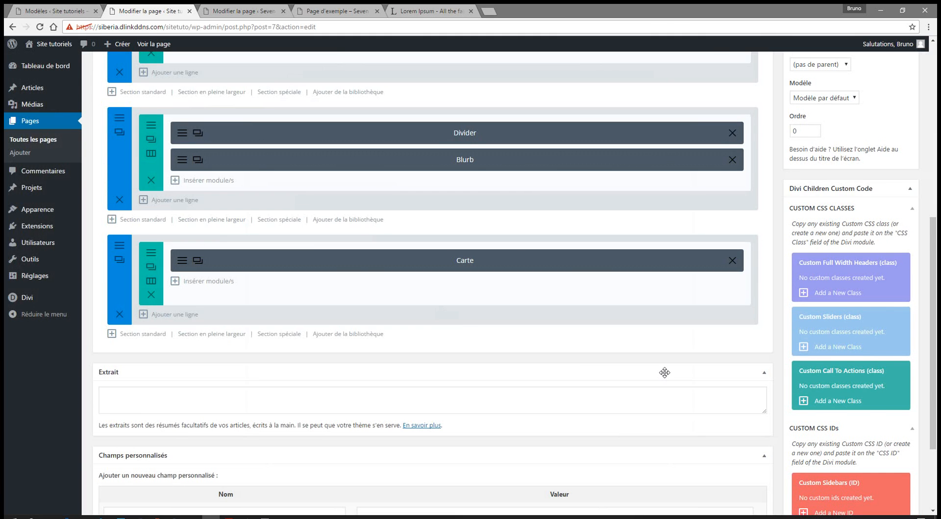
Step: Update the Accueil page and check the map section at the end of its published view
{"action": "scroll", "coordinate": [665, 372], "scroll_direction": "up", "scroll_amount": 4}
{"action": "left_click", "coordinate": [891, 192]}
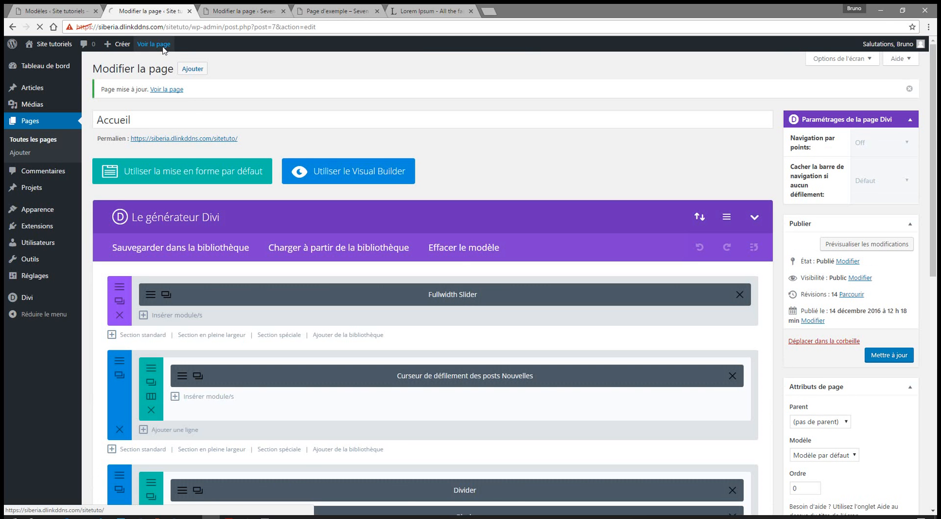
{"action": "left_click", "coordinate": [162, 47]}
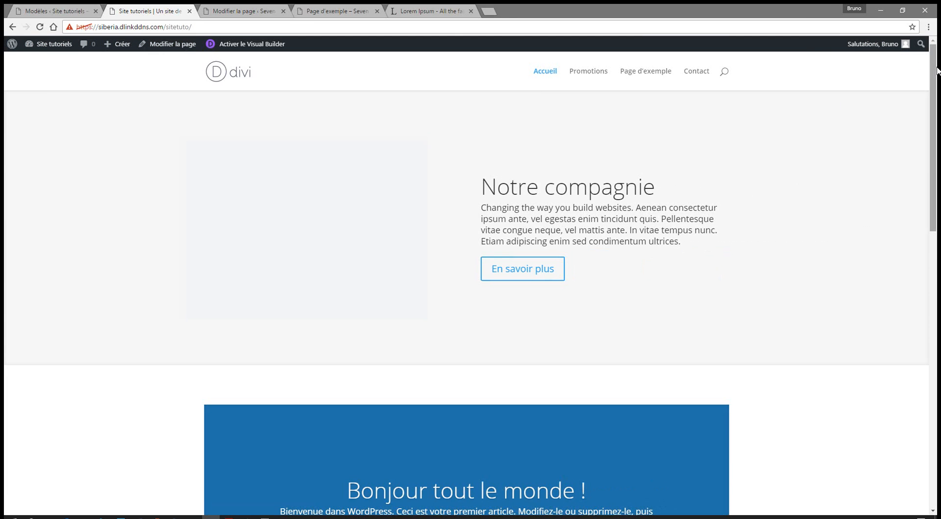
{"action": "left_click_drag", "start_coordinate": [937, 70], "coordinate": [937, 373]}
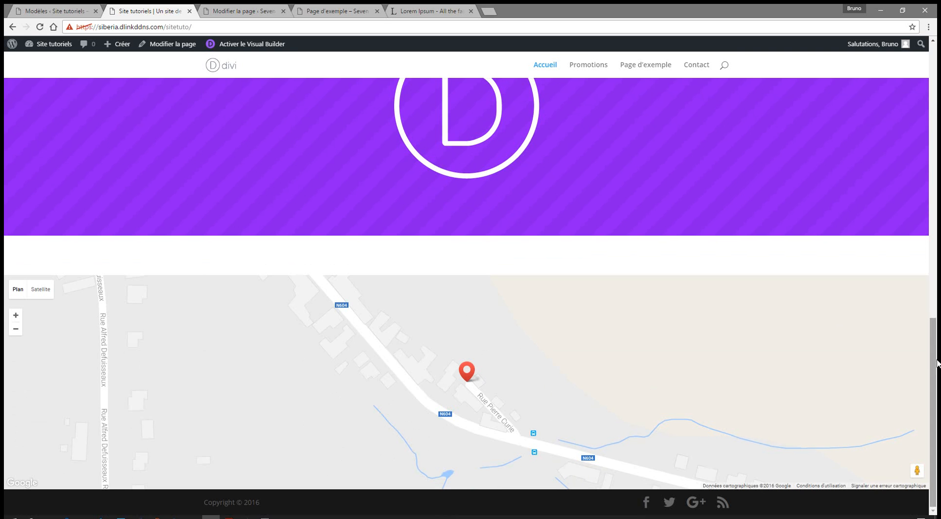
{"action": "left_click_drag", "start_coordinate": [937, 372], "coordinate": [796, 103]}
Step: Return to the Divi library and reload its list of saved templates
{"action": "left_click", "coordinate": [54, 8]}
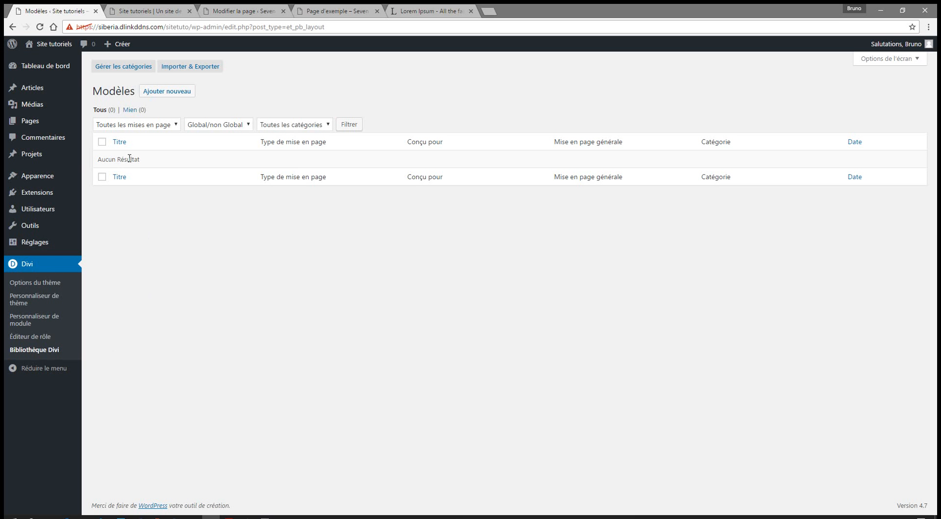
{"action": "left_click", "coordinate": [39, 28]}
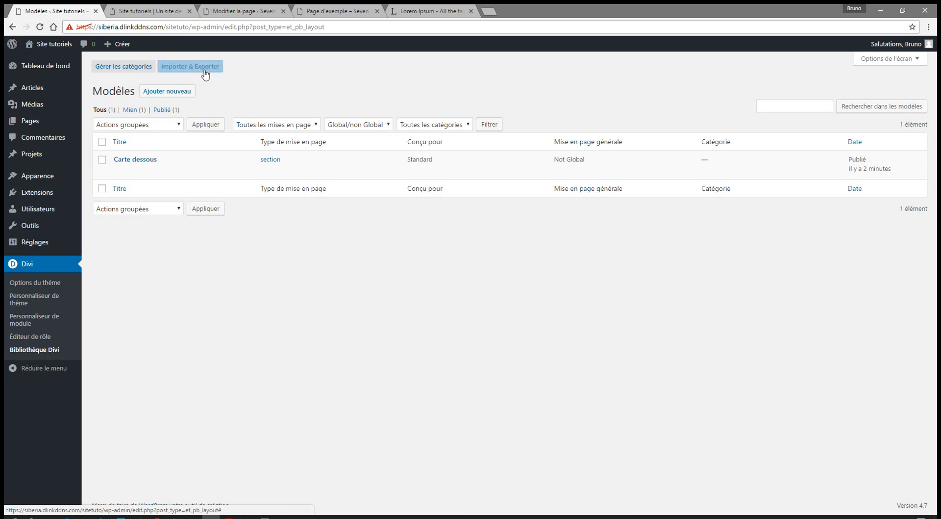
Step: Import the layout file "Footer #4.json" from the desktop (Bureau) into the Divi library
{"action": "left_click", "coordinate": [187, 67]}
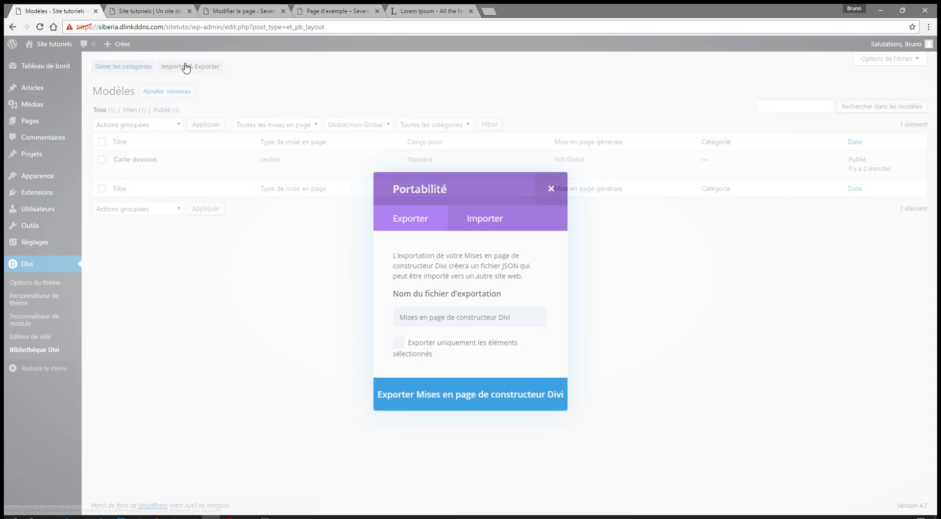
{"action": "left_click", "coordinate": [490, 219]}
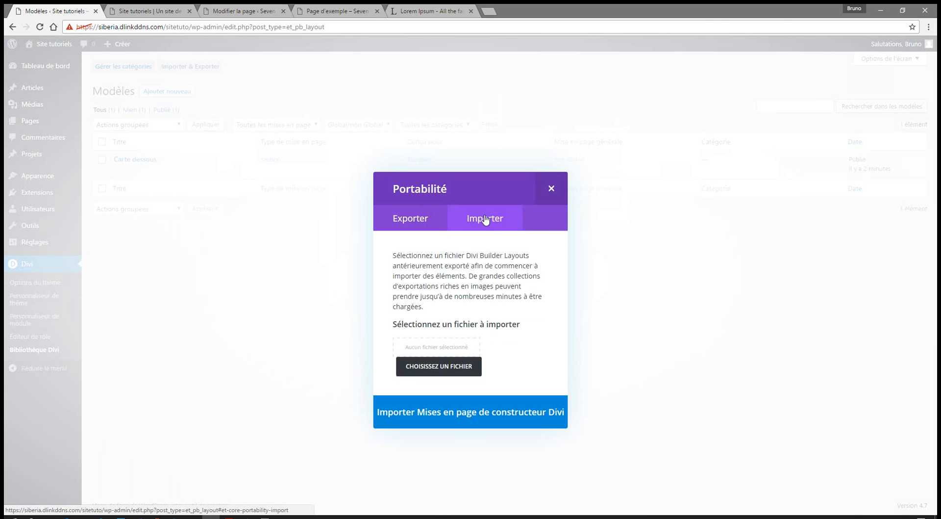
{"action": "left_click", "coordinate": [448, 372]}
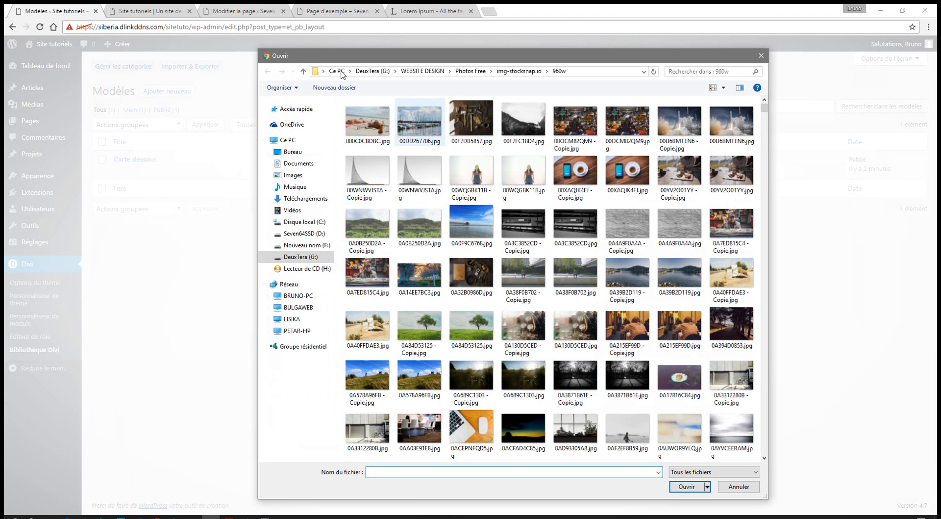
{"action": "left_click", "coordinate": [292, 153]}
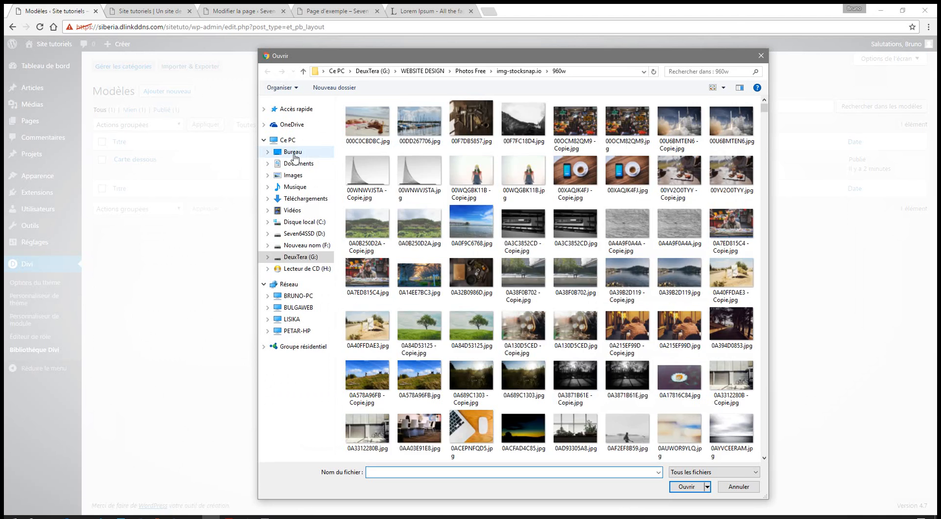
{"action": "left_click", "coordinate": [369, 158]}
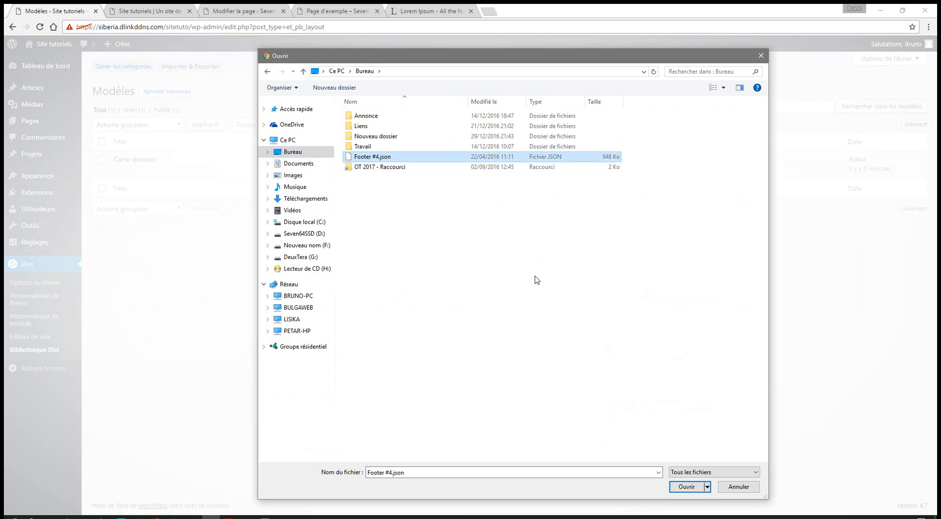
{"action": "left_click", "coordinate": [686, 486]}
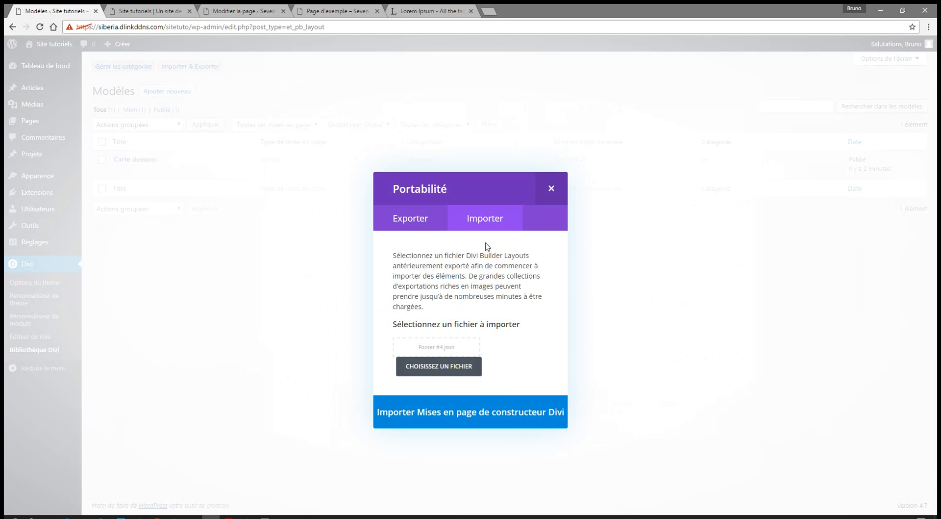
{"action": "left_click", "coordinate": [507, 419]}
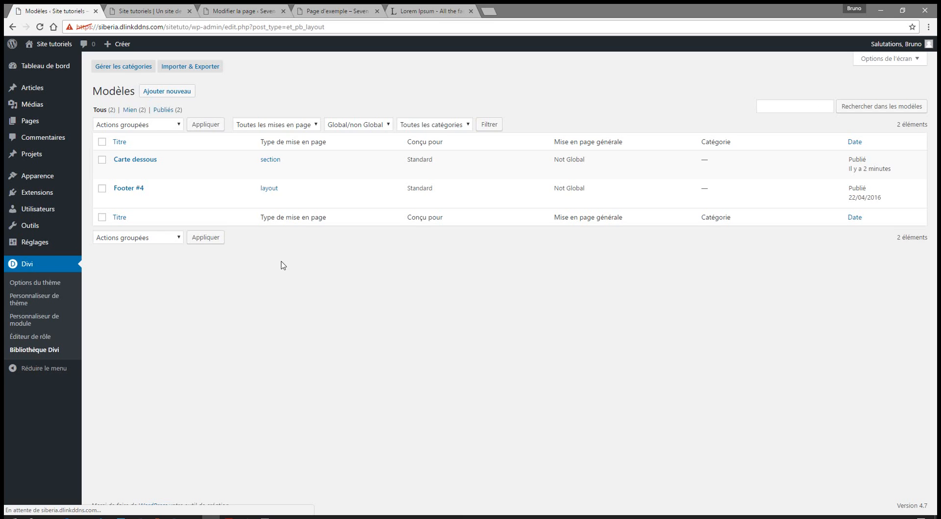
Step: Open the Footer #4 layout in the Visual Builder to examine its design, and return to the WordPress dashboard
{"action": "left_click", "coordinate": [130, 189]}
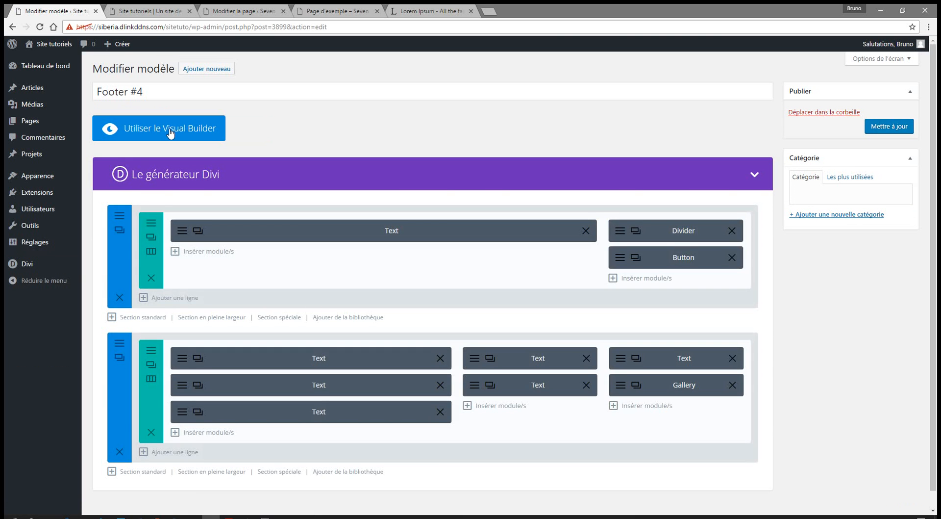
{"action": "left_click", "coordinate": [169, 130]}
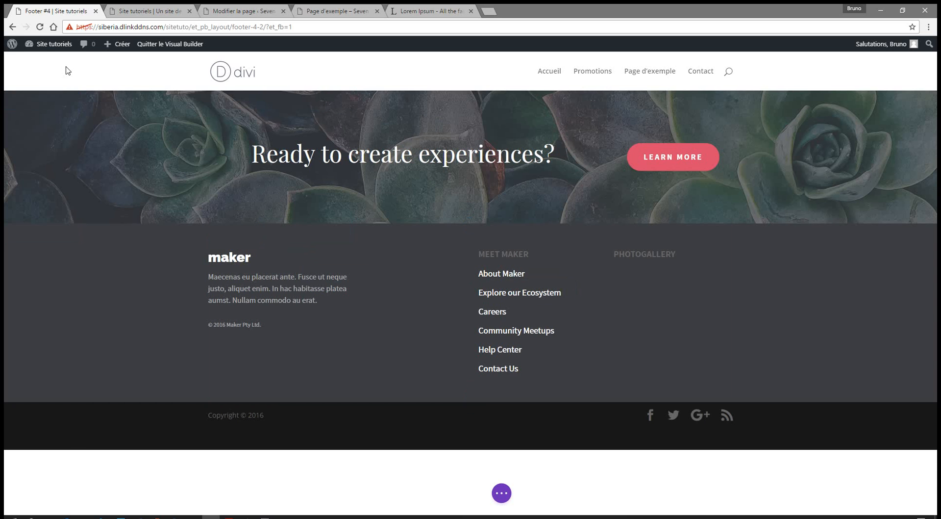
{"action": "left_click", "coordinate": [48, 51]}
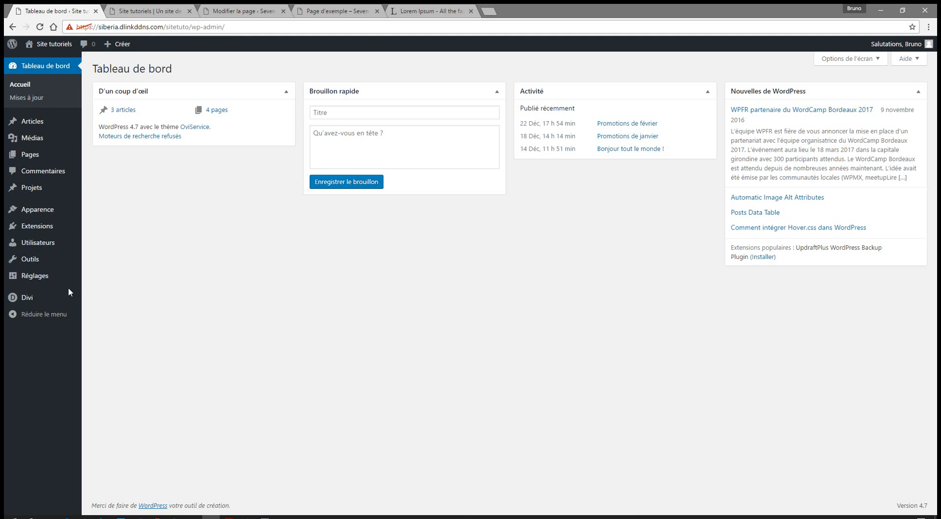
{"action": "key", "text": "F5"}
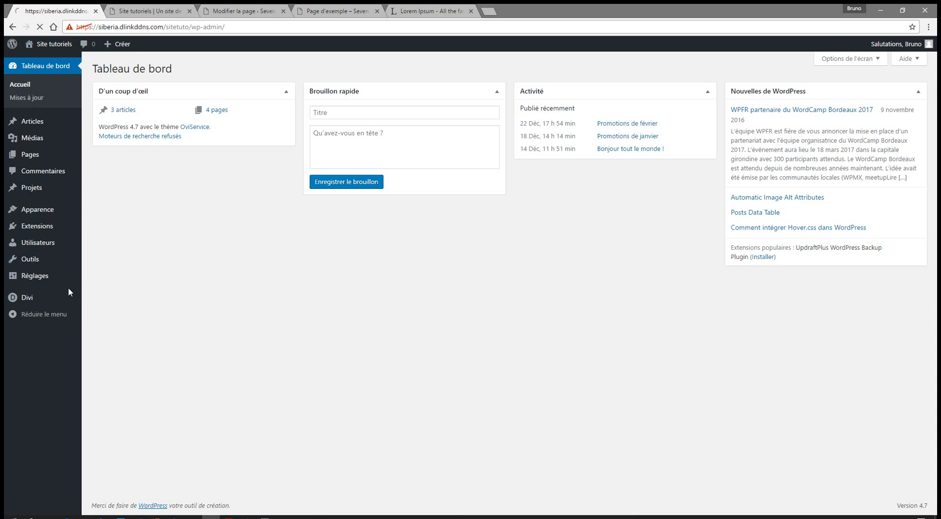